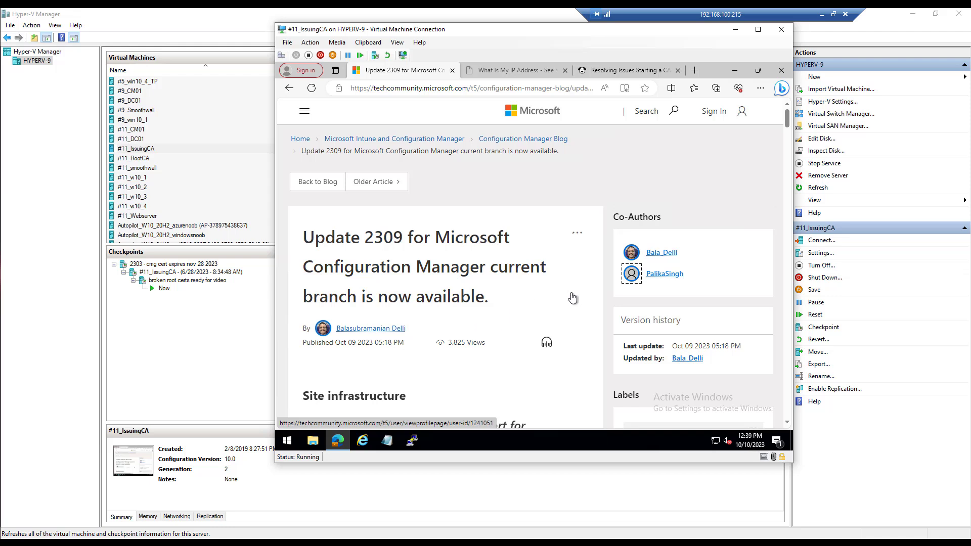
Scroll through the page and select the line about the SQL ODBC driver
scroll(524, 296, "down", 4)
scroll(524, 305, "down", 10)
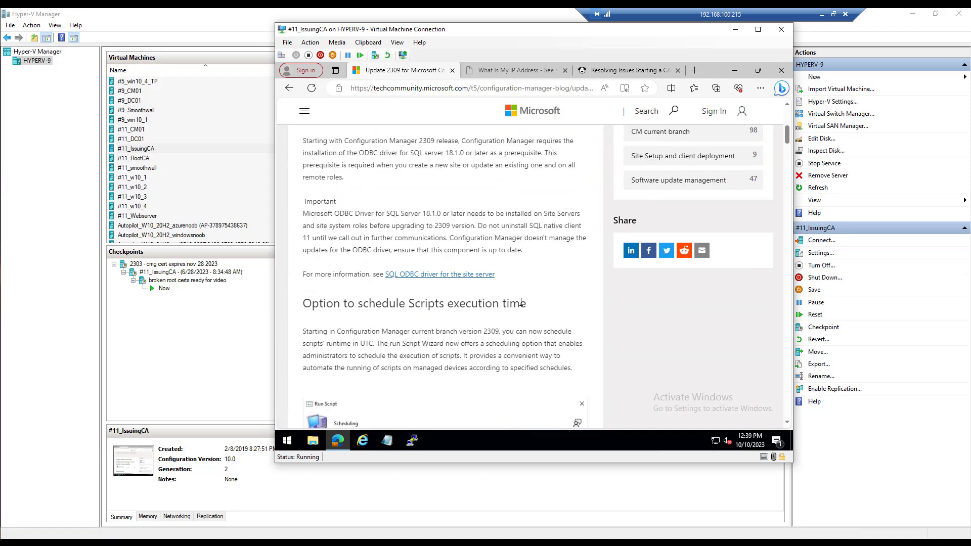
scroll(493, 307, "down", 10)
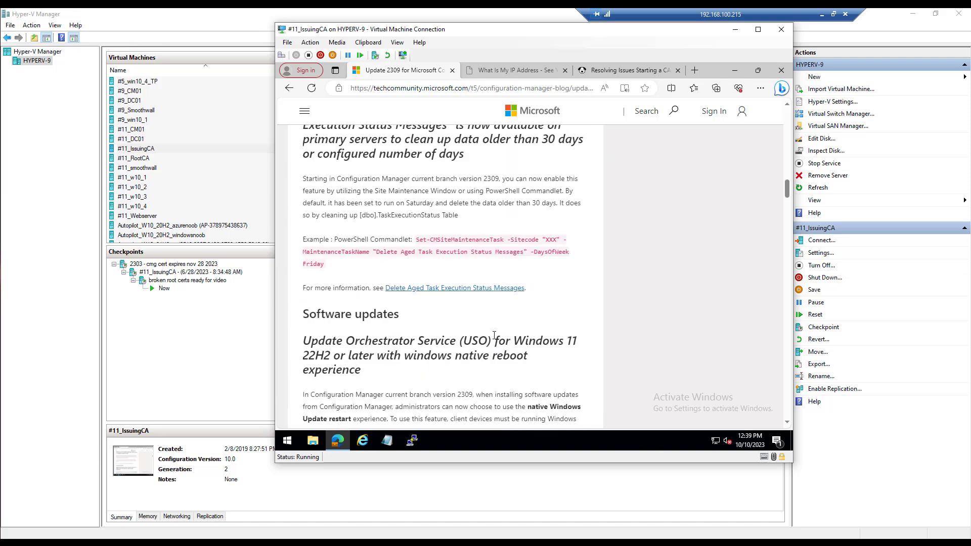
scroll(468, 352, "up", 20)
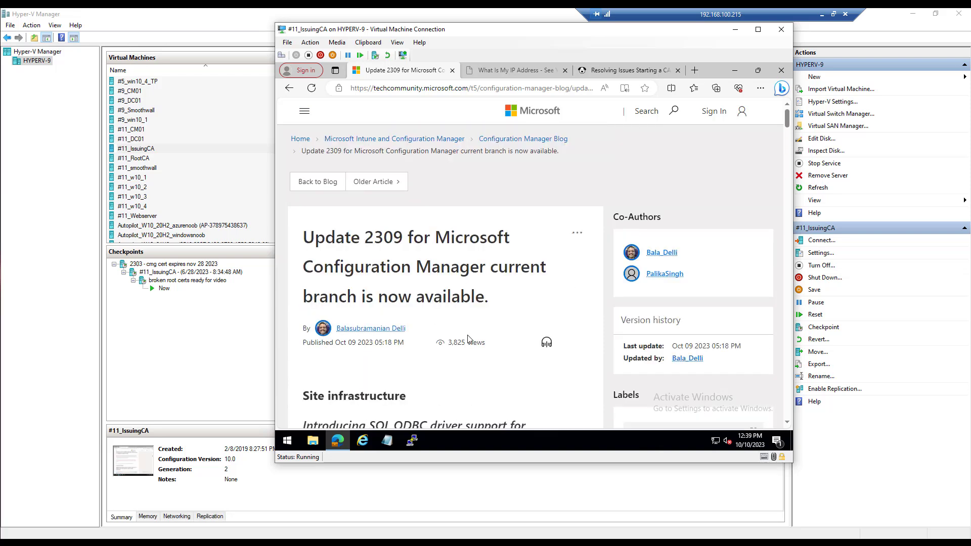
scroll(453, 326, "down", 2)
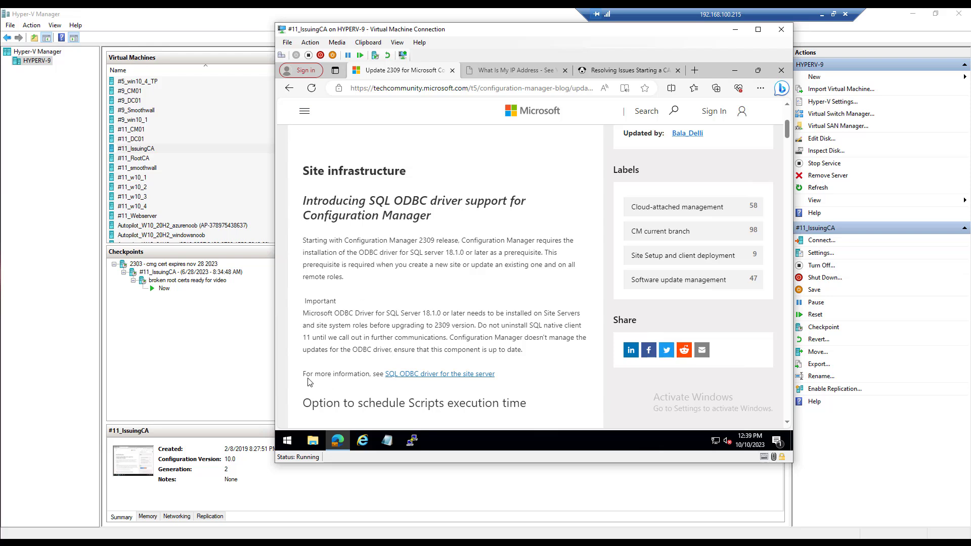
left_click_drag(302, 375, 511, 378)
scroll(508, 375, "up", 4)
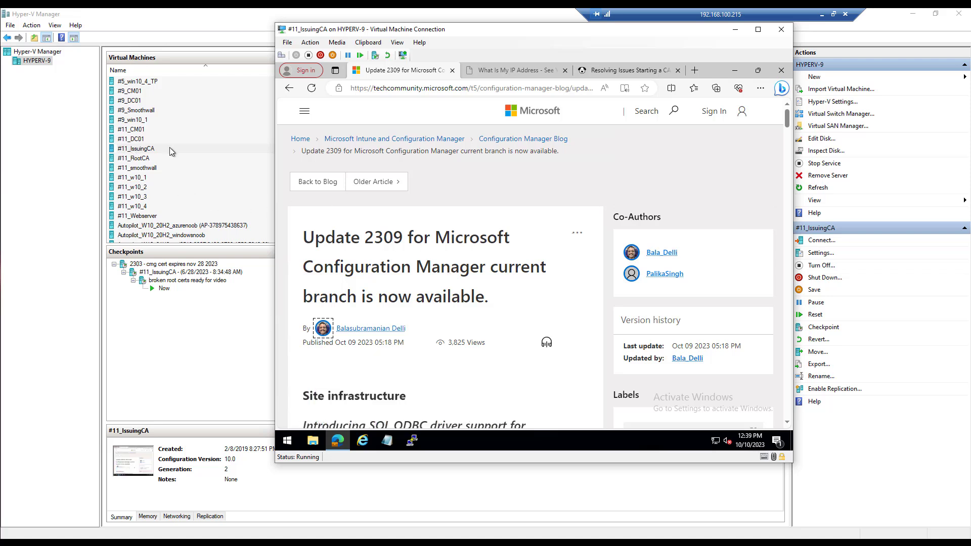
Bring the VM list forward and view the #11 IssuingCA, RootCA and smoothwall details
left_click(136, 131)
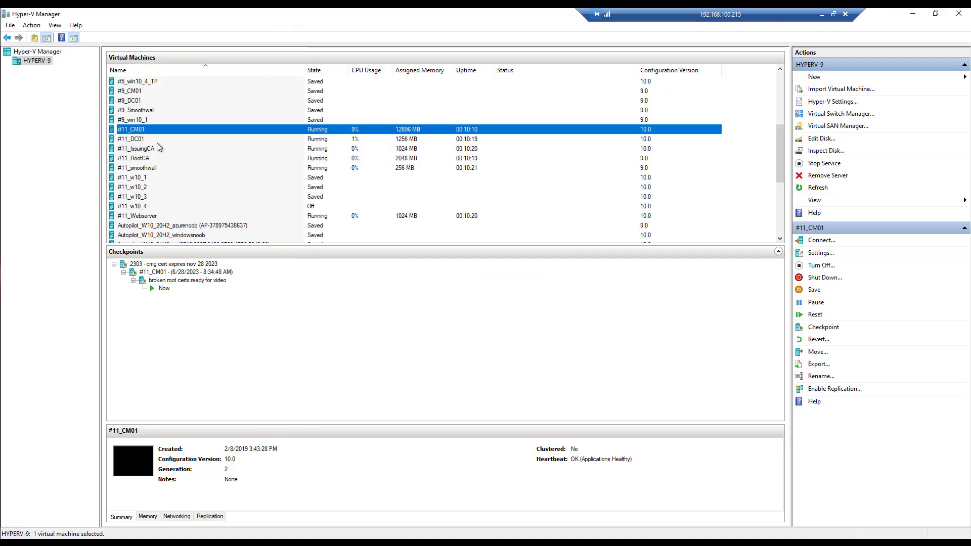
left_click(157, 139)
left_click(156, 148)
left_click(155, 158)
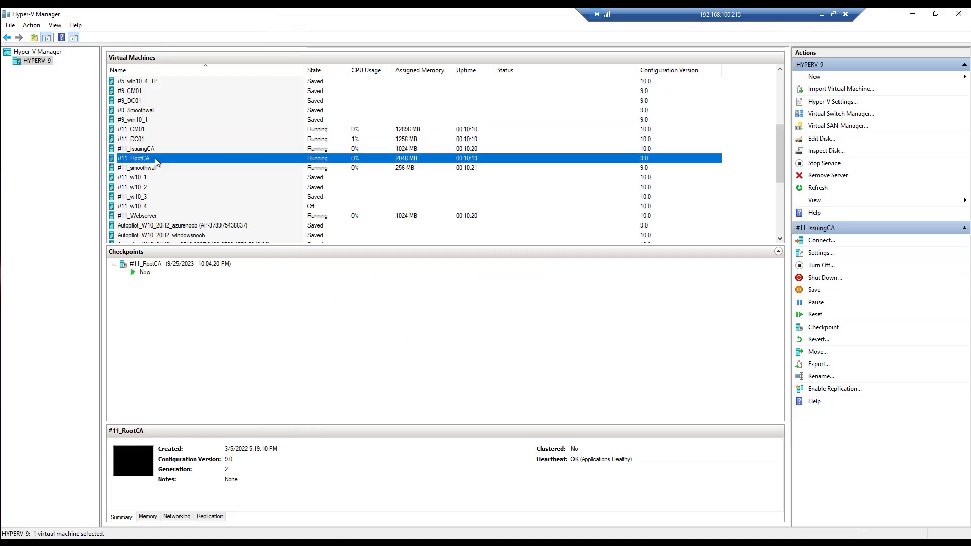
left_click(160, 168)
Step through the #5 lab machines, then review #11 CM01, DC01 and RootCA, selecting #11_IssuingCA
scroll(220, 191, "up", 5)
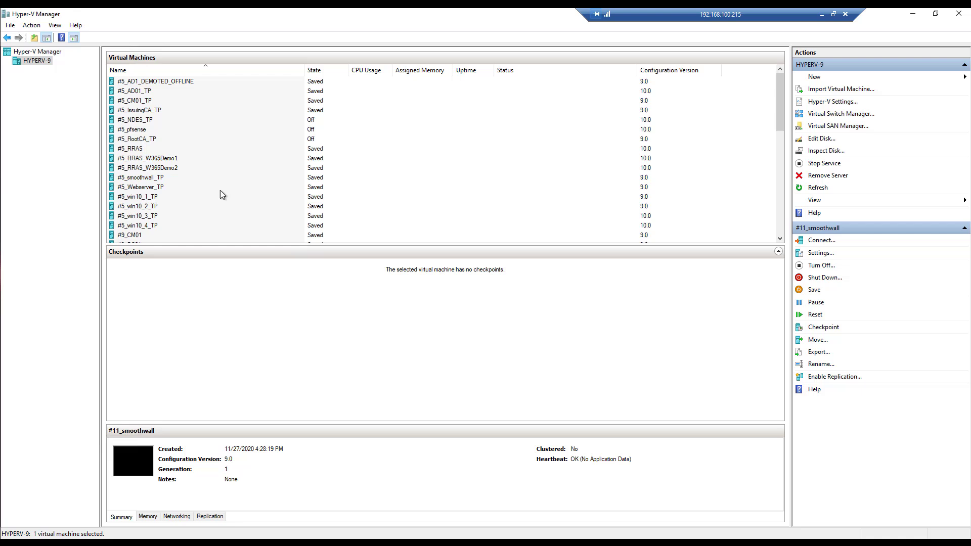
left_click(136, 92)
key("Down")
key("Down")
key("Down")
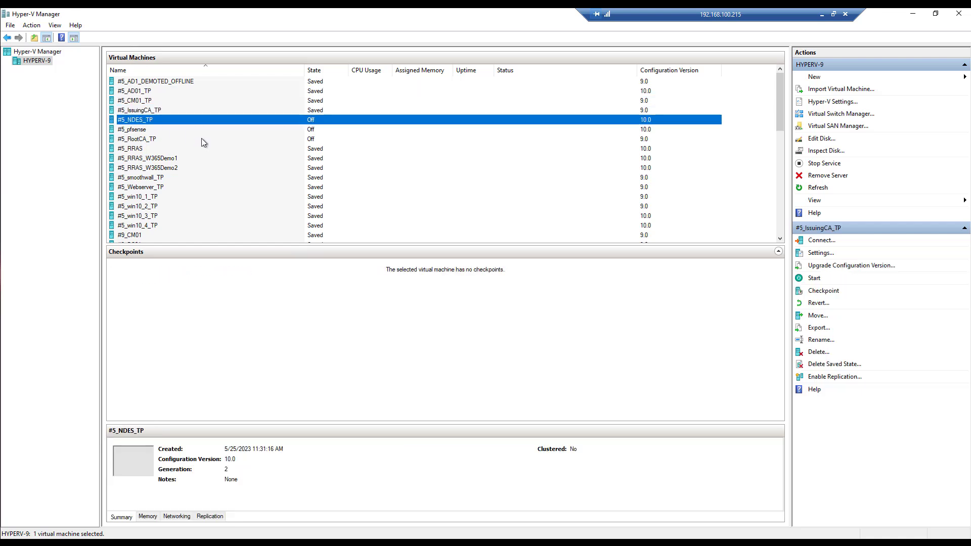
scroll(203, 139, "down", 4)
left_click(135, 149)
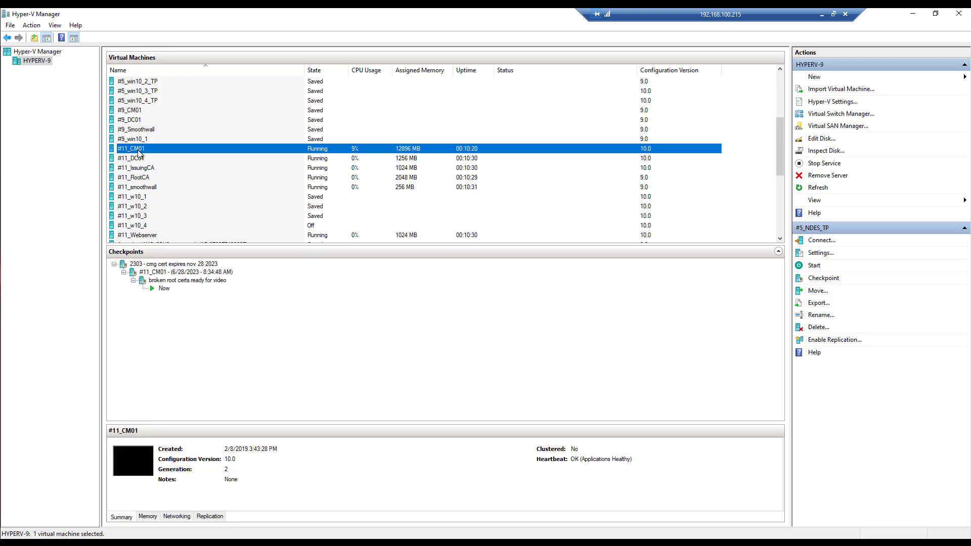
left_click(140, 160)
left_click(138, 168)
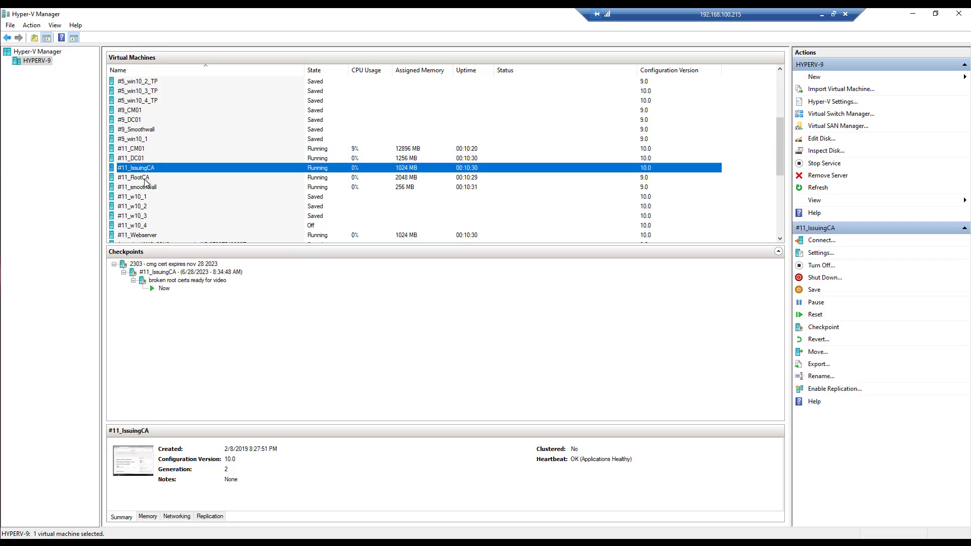
left_click(146, 178)
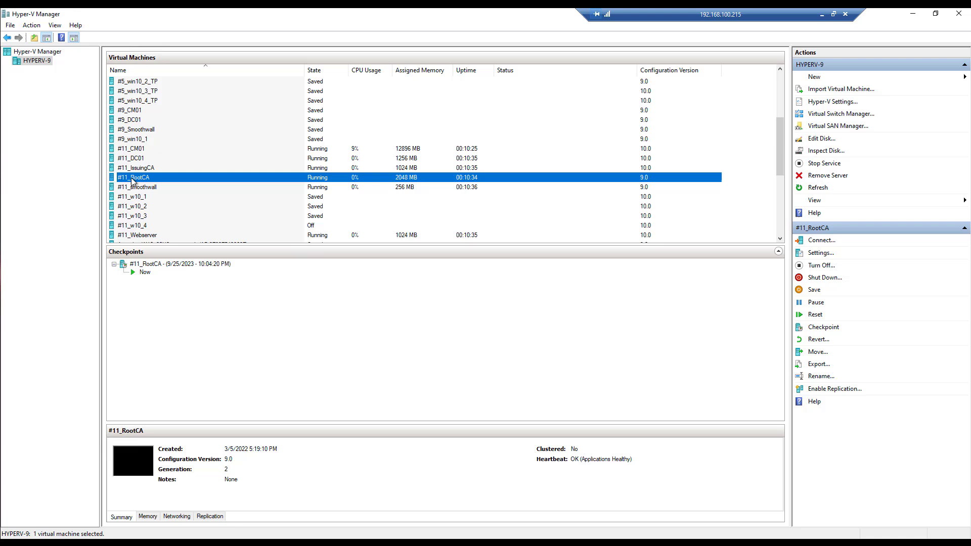
left_click(301, 169)
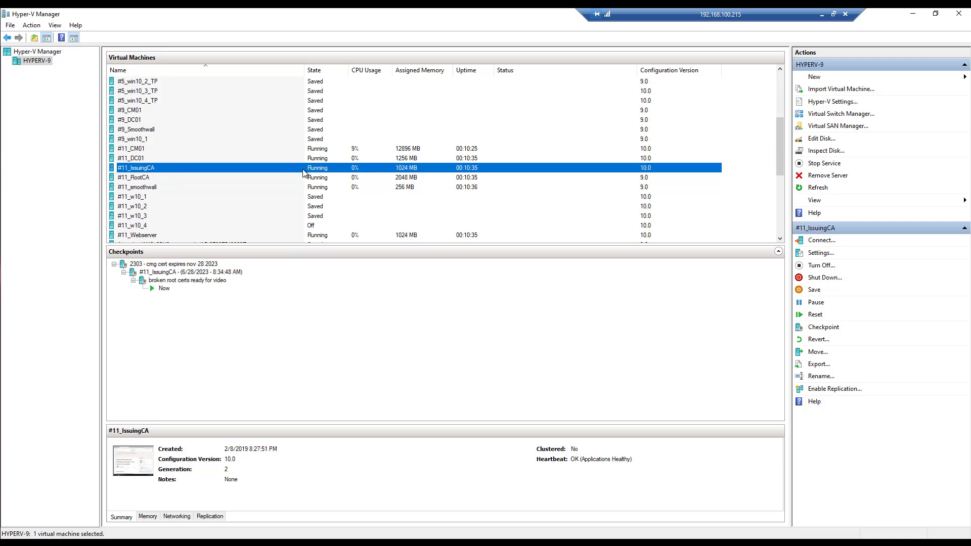
Connect to #11_IssuingCA, run pkiview.msc and refresh to load the windows noob Root CA
double_click(299, 170)
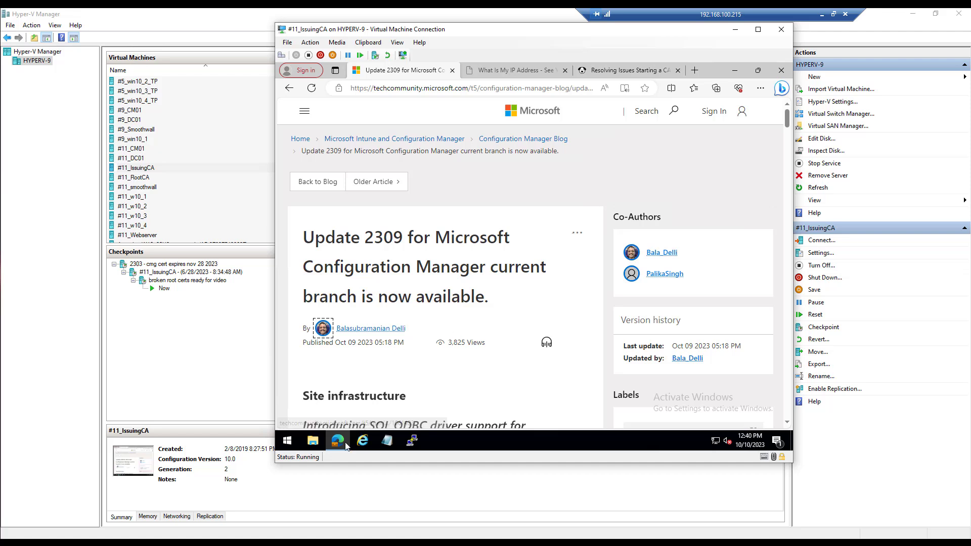
right_click(287, 445)
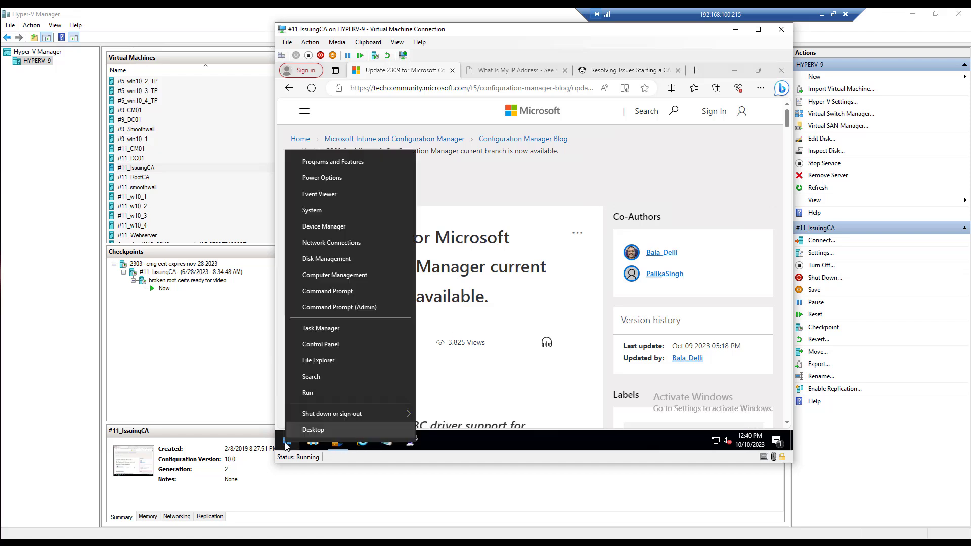
left_click(320, 397)
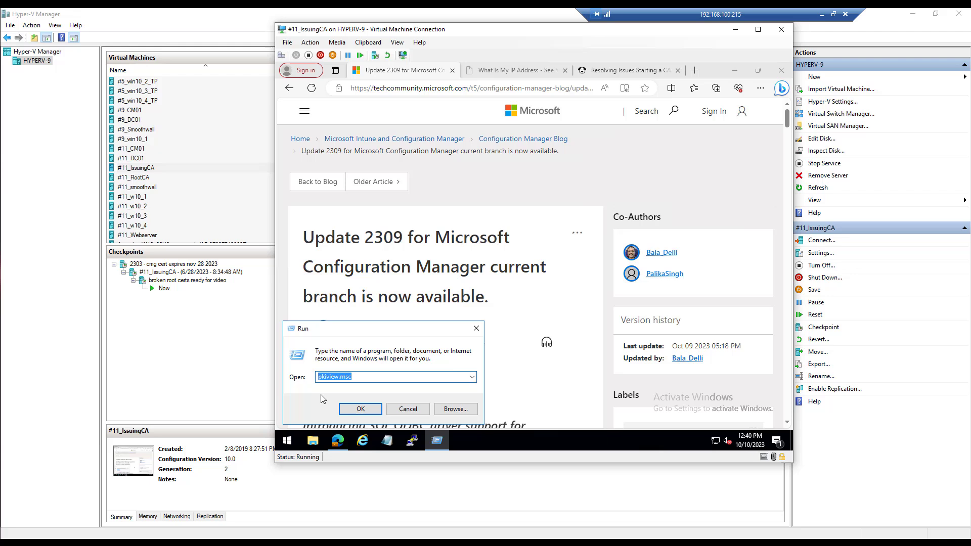
key("Return")
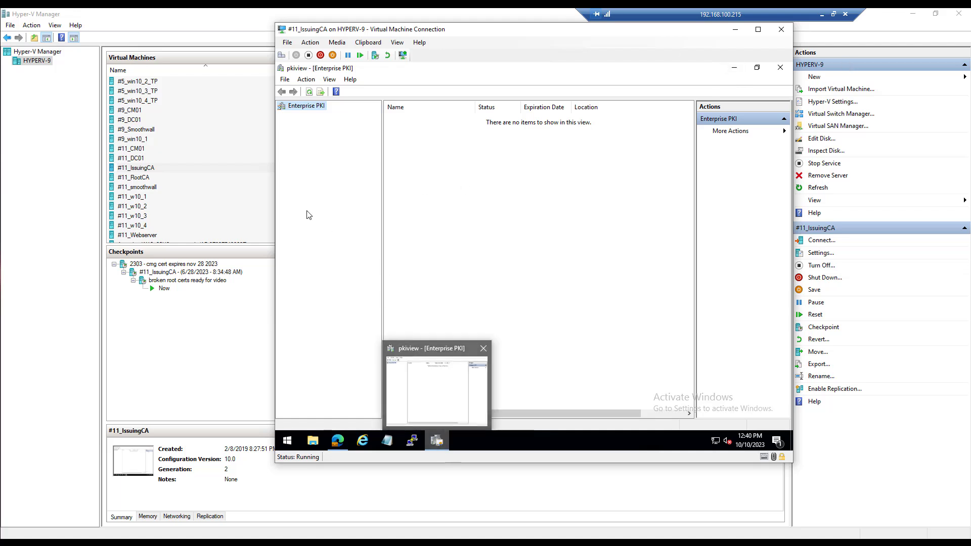
left_click(310, 92)
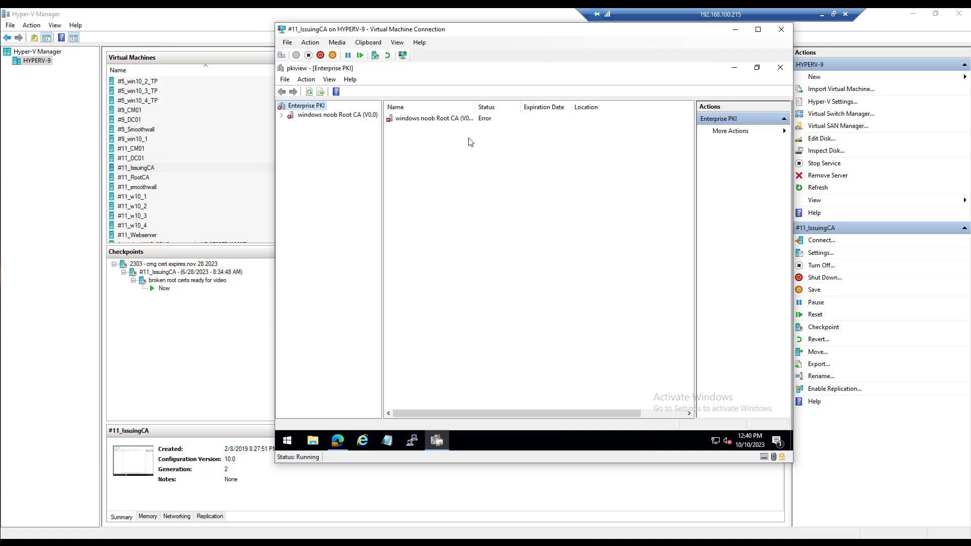
Expand the windows noob Root CA and inspect its expired CDP Location #1
double_click(323, 115)
left_click(349, 124)
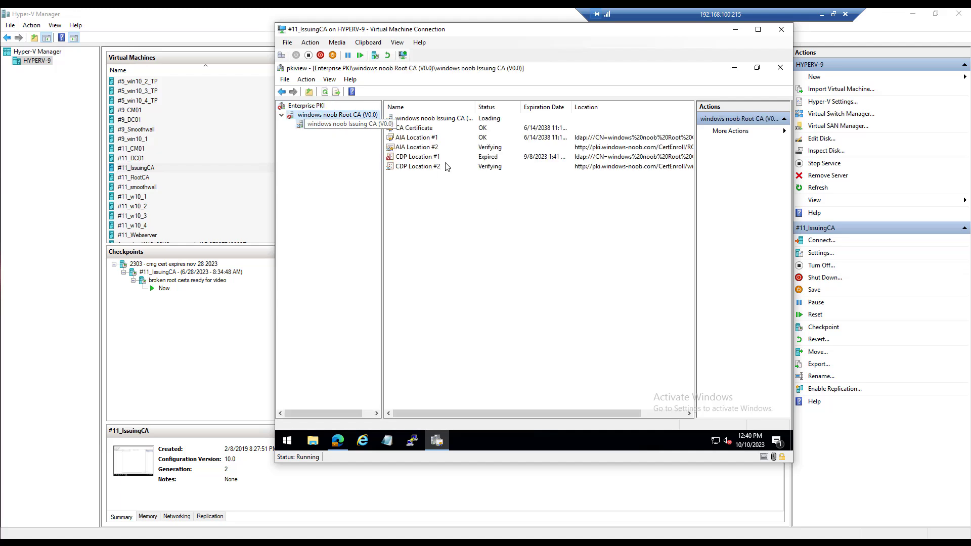
left_click(343, 115)
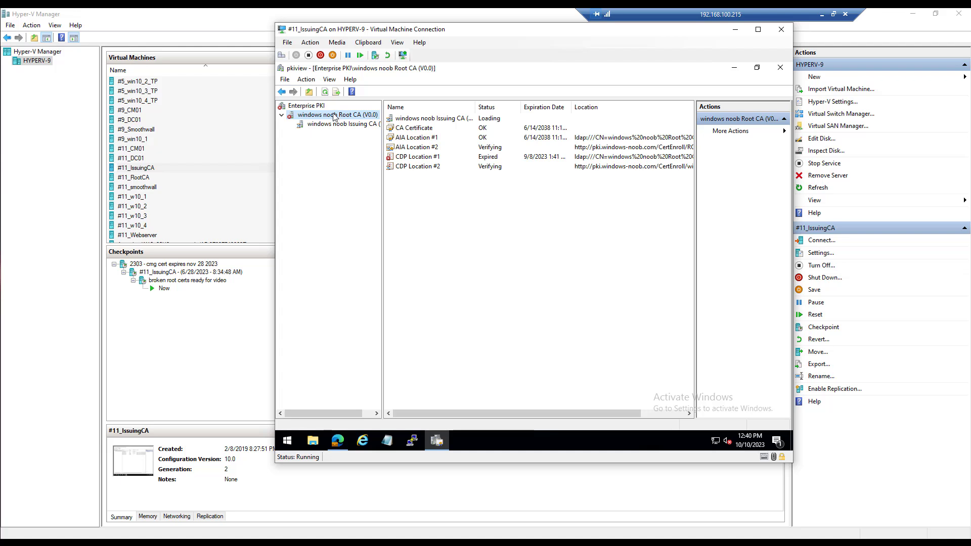
left_click(441, 158)
Select the Issuing CA and widen the tree pane and Location column to read its URLs
left_click(346, 125)
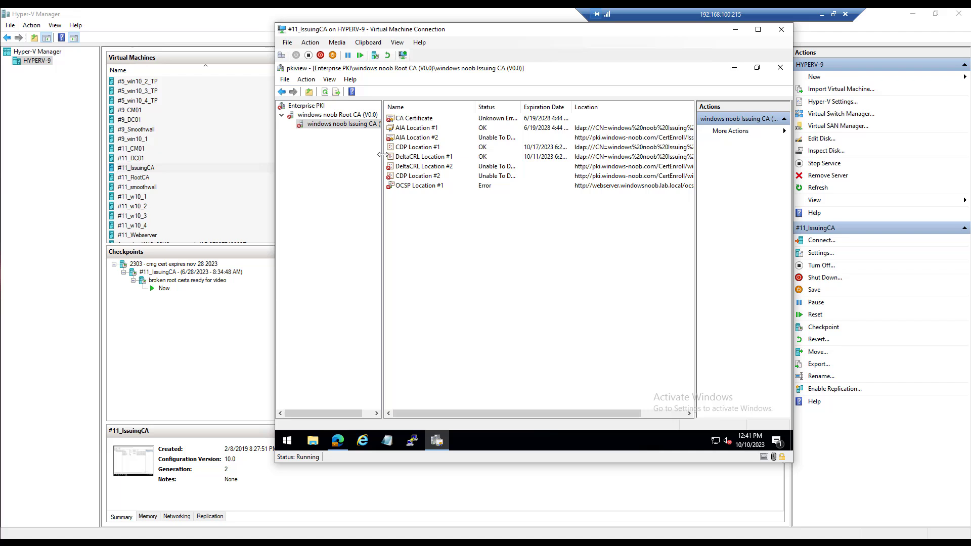
left_click_drag(383, 154, 395, 155)
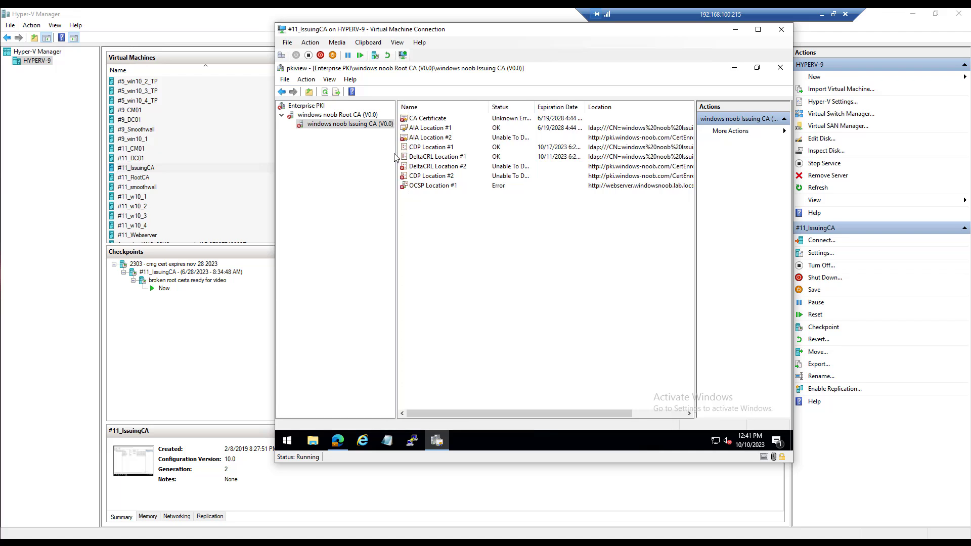
left_click_drag(481, 413, 605, 414)
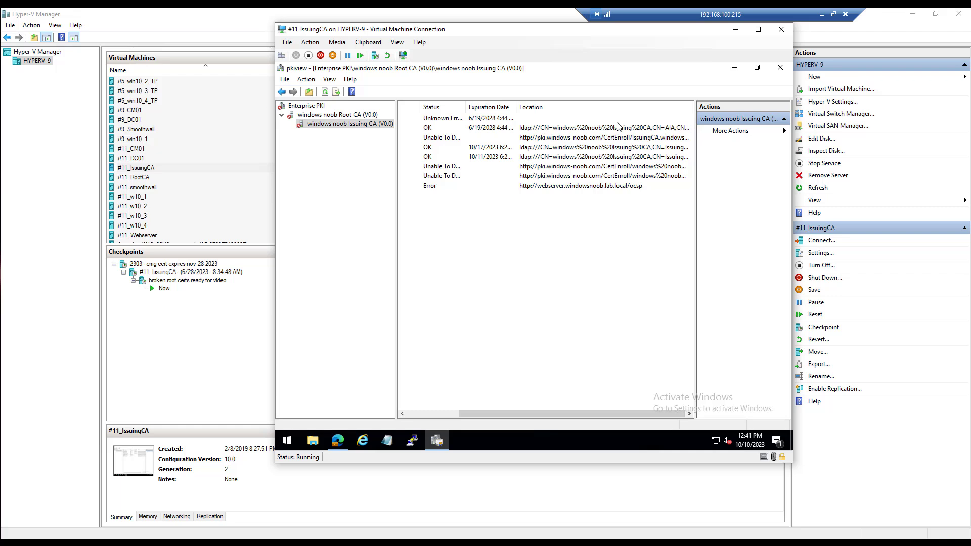
double_click(692, 103)
left_click_drag(515, 410, 415, 417)
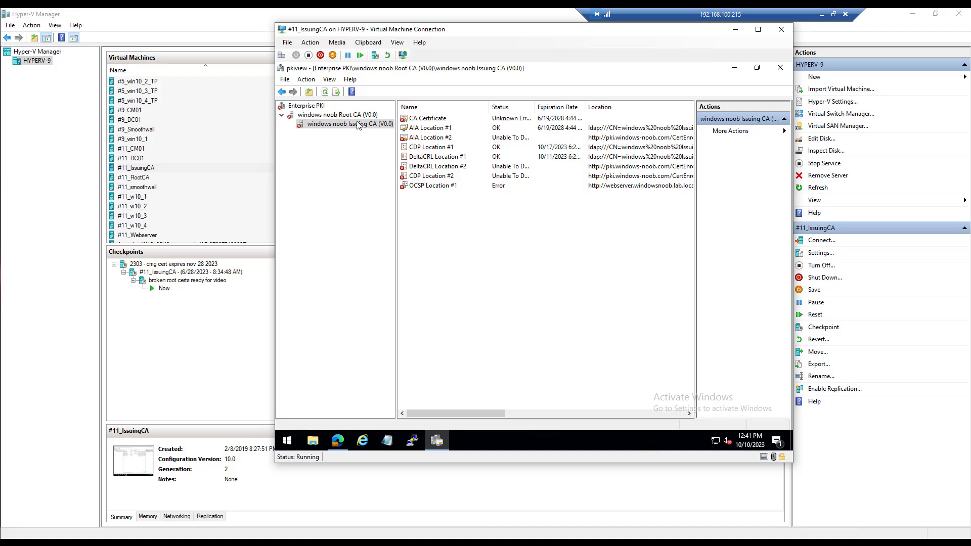
Launch certsrv.msc from the Run history and expand the windows noob Issuing CA
right_click(287, 438)
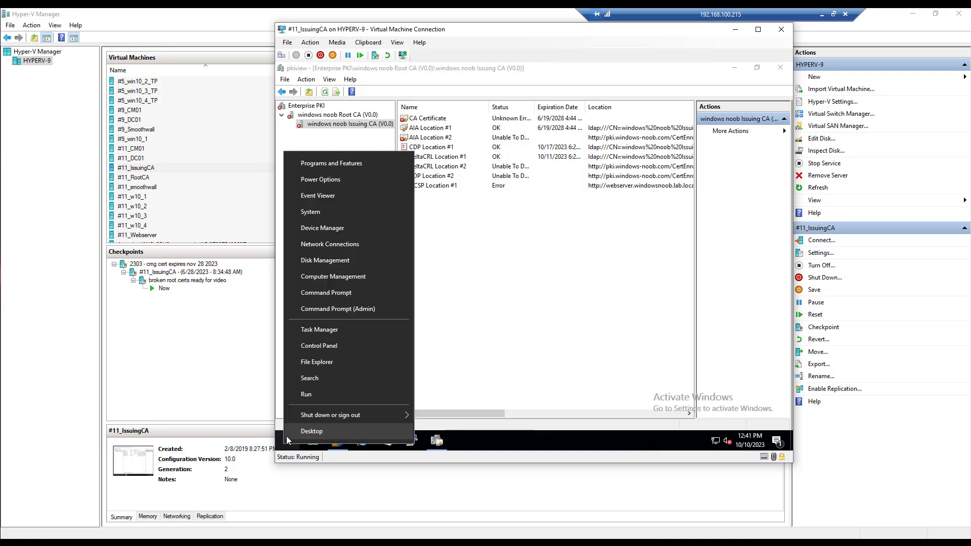
left_click(308, 397)
left_click(472, 377)
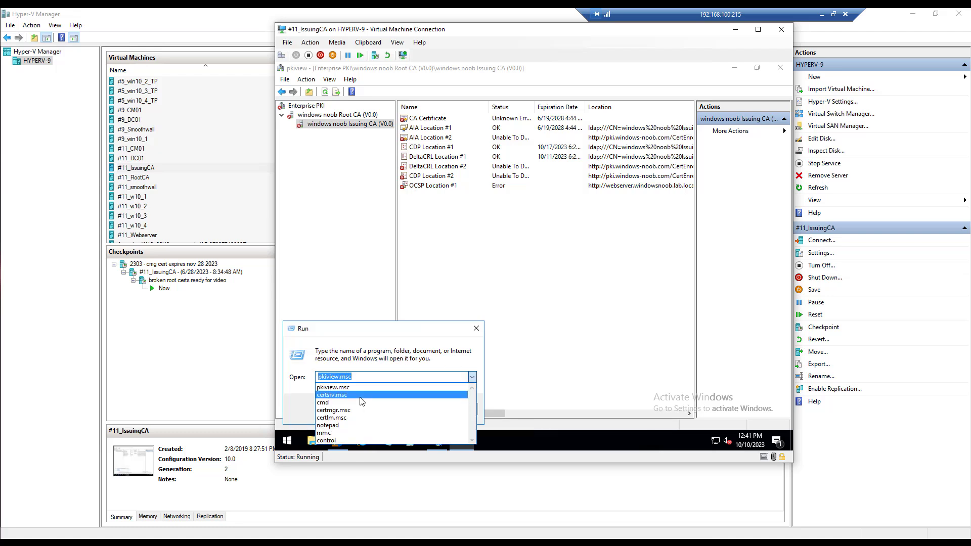
left_click(360, 397)
left_click(359, 413)
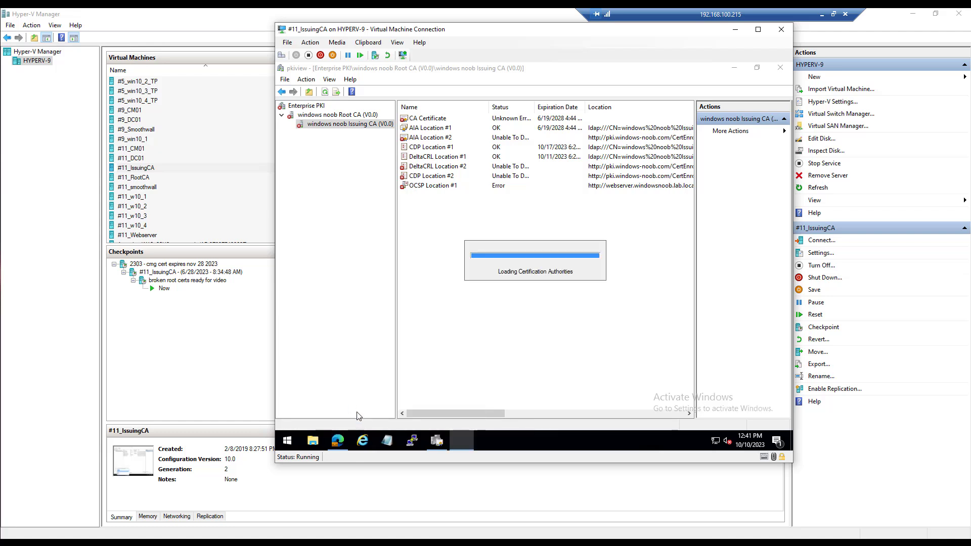
double_click(424, 218)
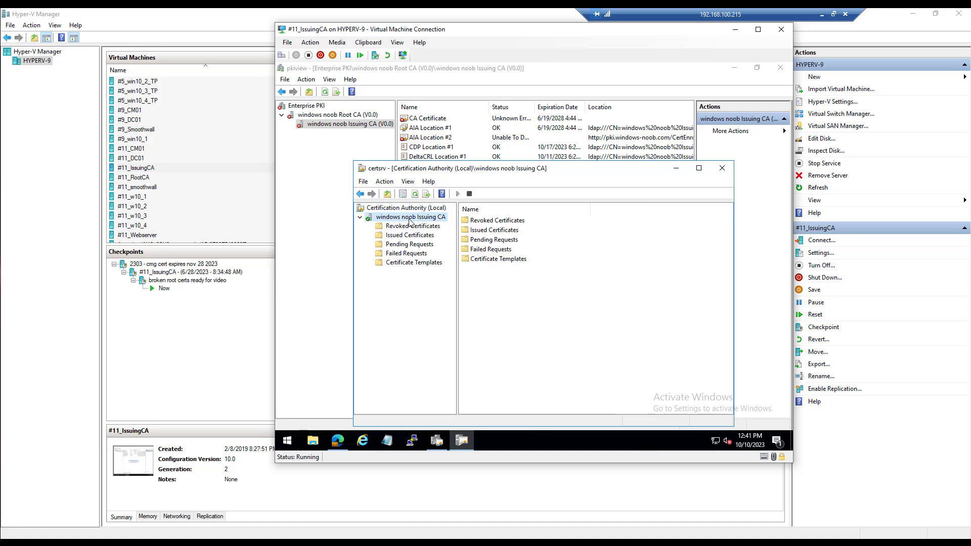
Stop the Issuing CA service, then start it again, which fails with the revocation-offline error
right_click(426, 221)
mouse_move(475, 231)
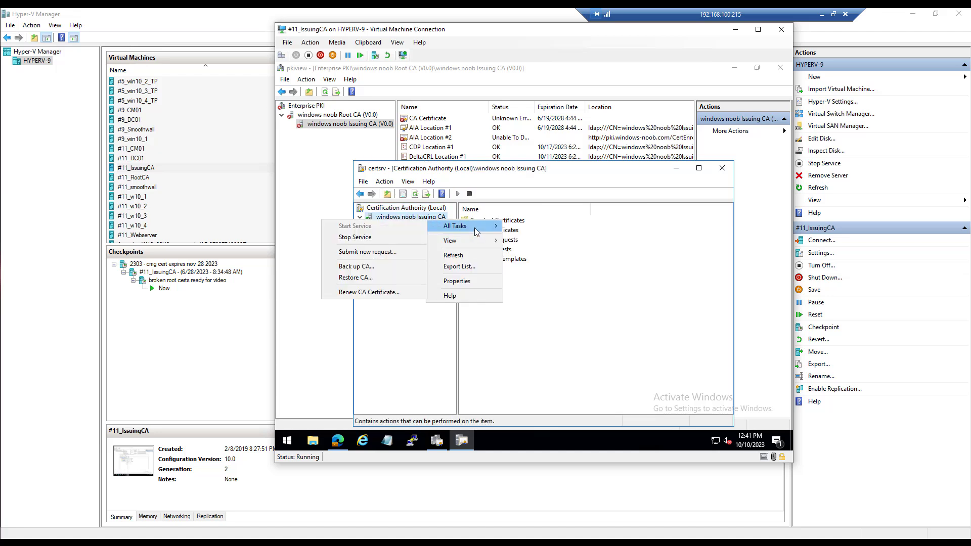
left_click(380, 240)
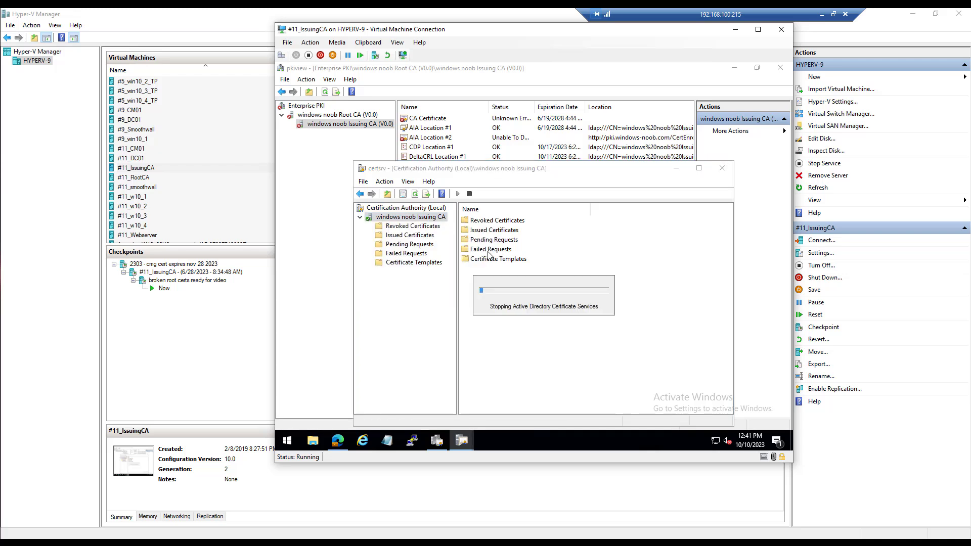
right_click(433, 221)
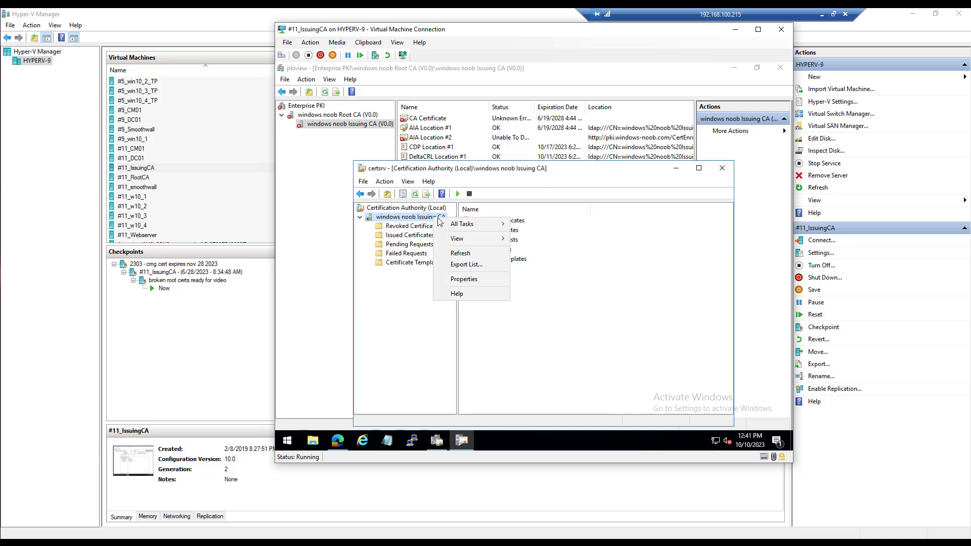
mouse_move(466, 227)
left_click(374, 226)
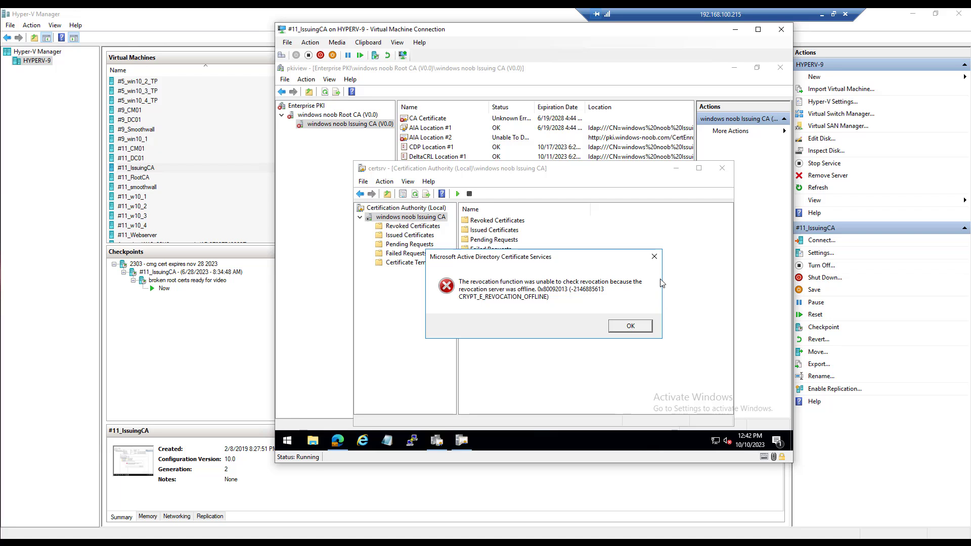
Dismiss the Edge feedback survey and switch to the stealthpuppy offline-CRL article
left_click(337, 441)
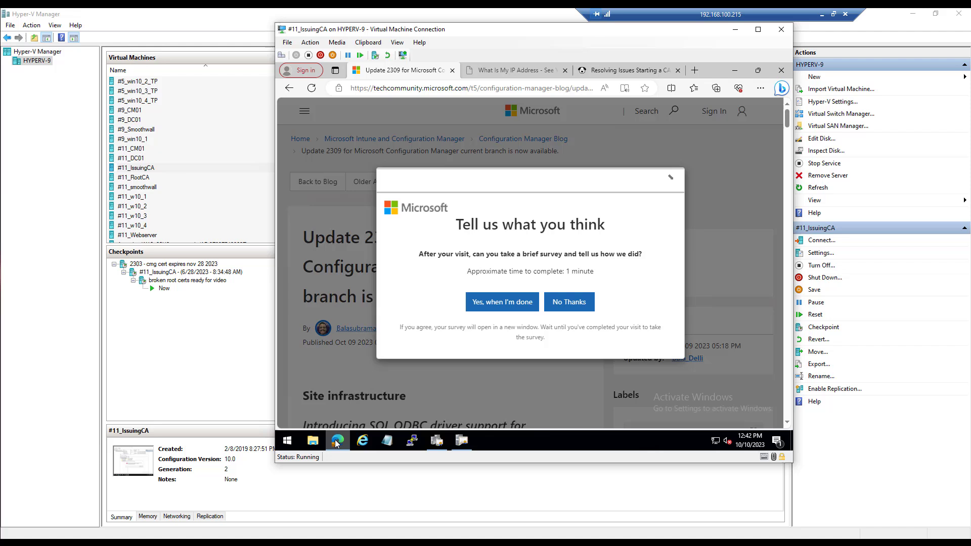
left_click(566, 302)
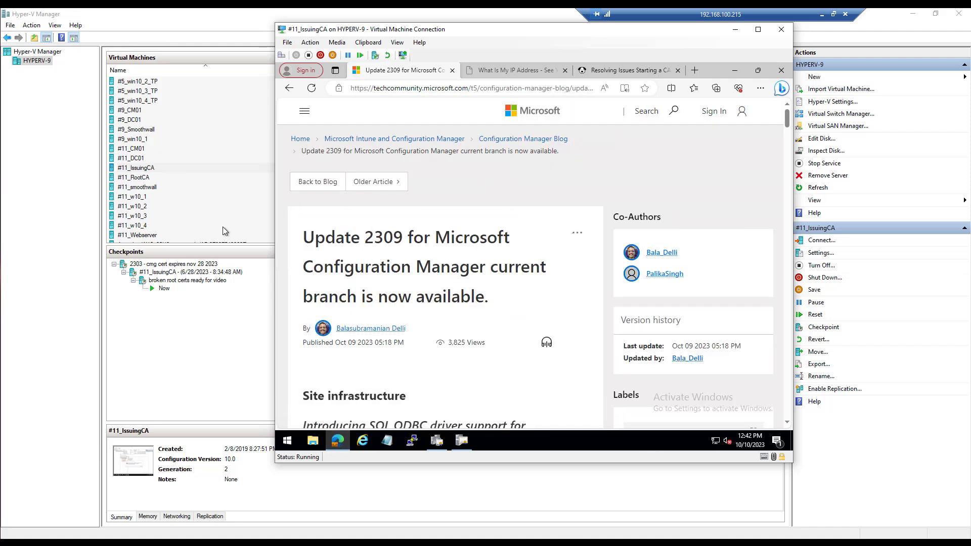
left_click(622, 74)
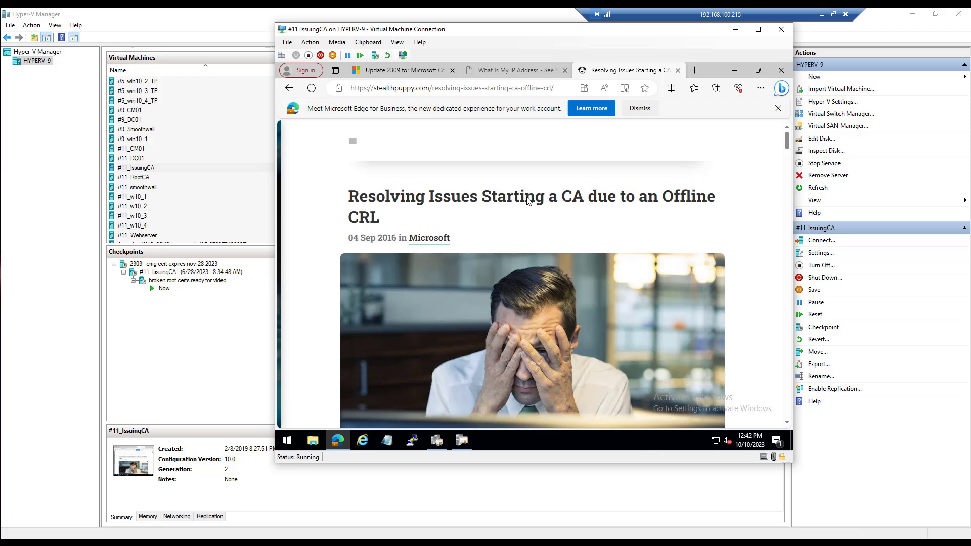
Scroll to The Workaround and copy the certutil command line
scroll(413, 233, "down", 10)
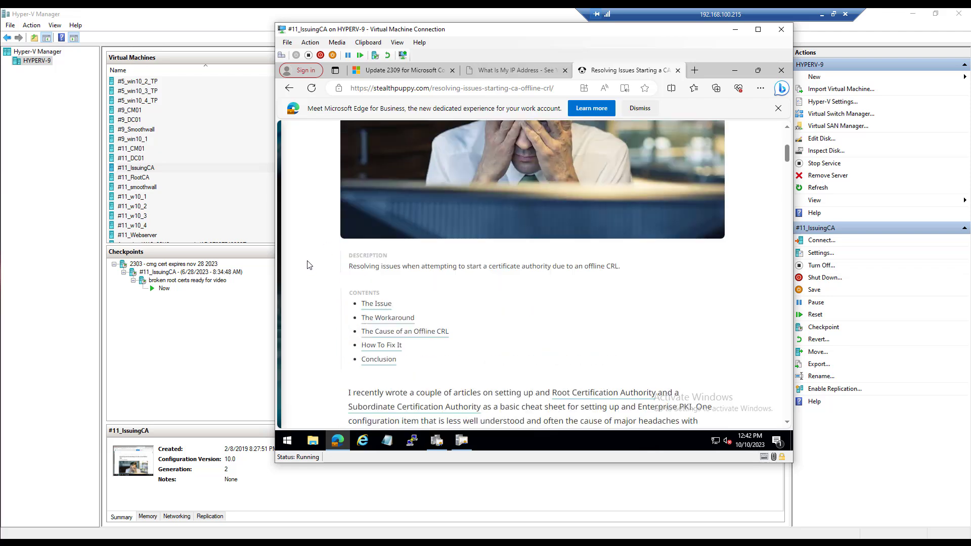
scroll(347, 281, "down", 15)
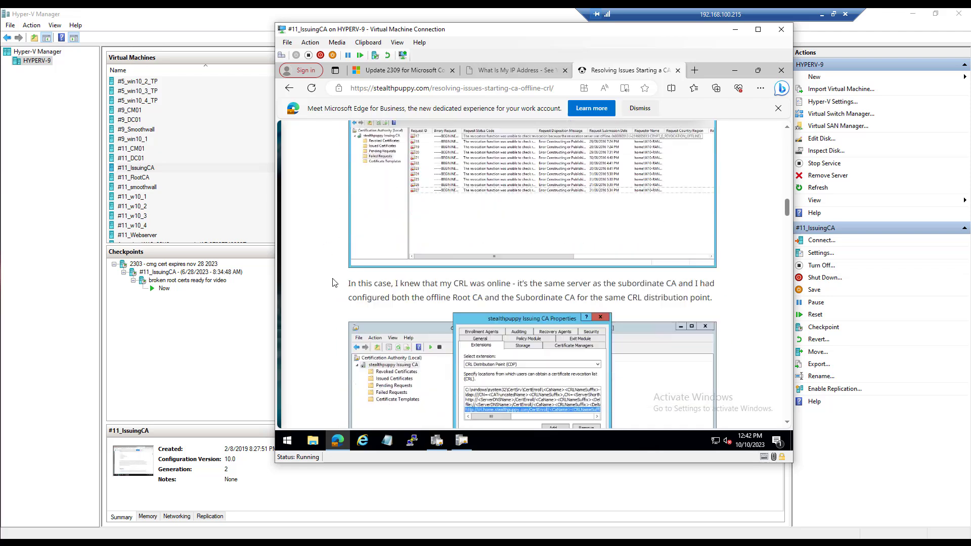
scroll(332, 281, "down", 2)
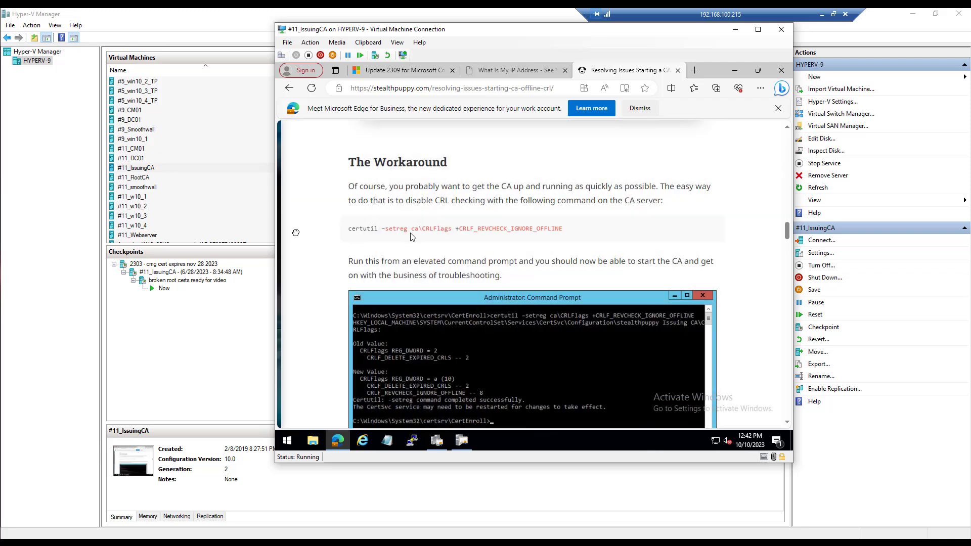
left_click_drag(556, 231, 347, 231)
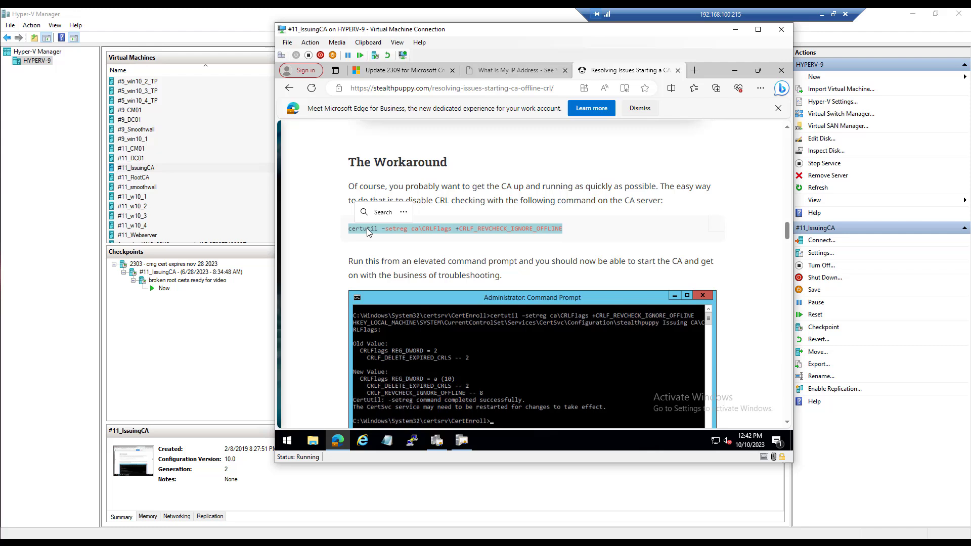
right_click(366, 228)
left_click(395, 239)
Dismiss the revocation offline error and move the certsrv window up and left
left_click(734, 69)
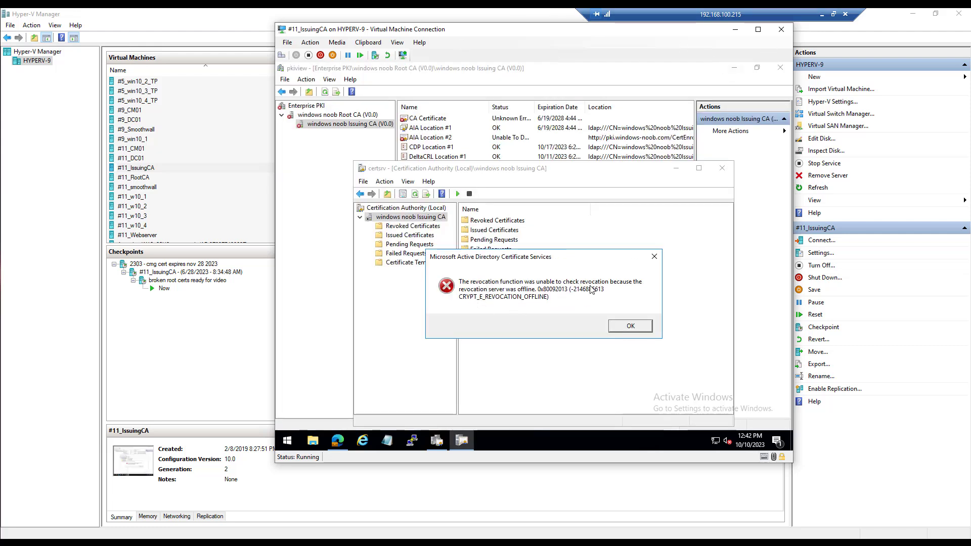
left_click(627, 326)
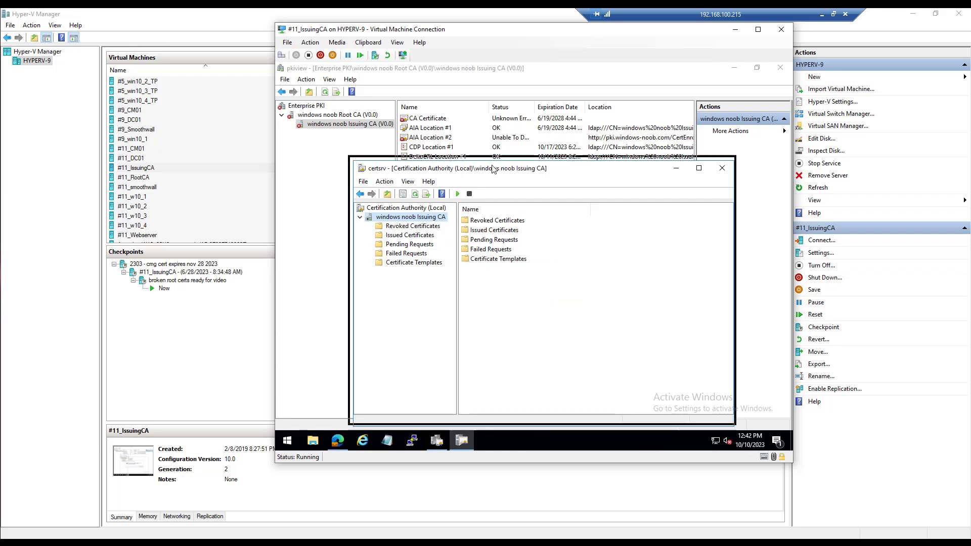
left_click_drag(494, 169, 574, 167)
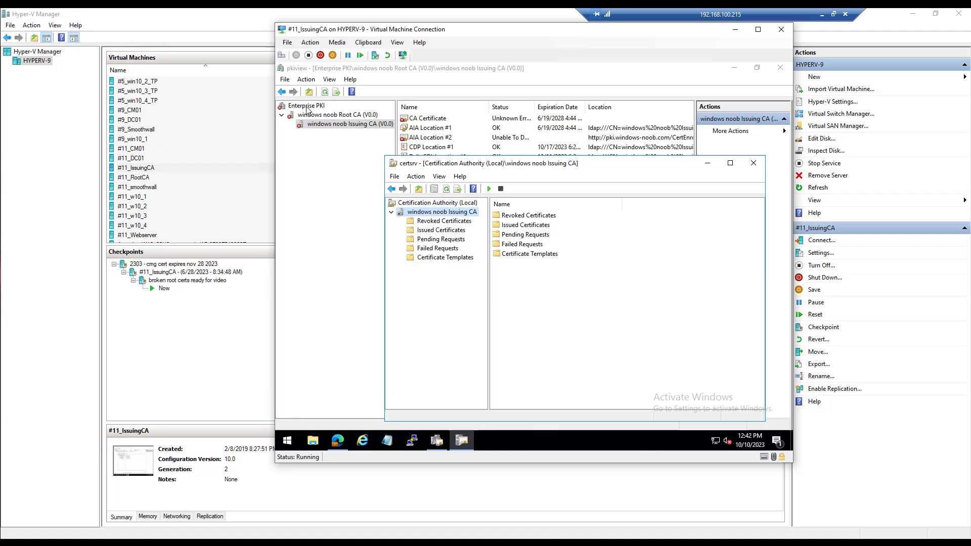
left_click_drag(486, 164, 450, 128)
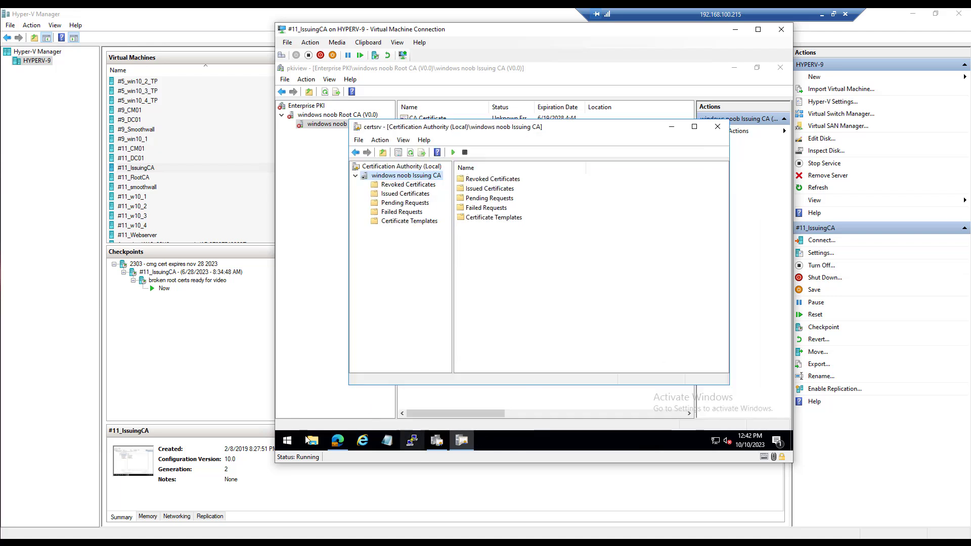
Paste and run the certutil CRLFlags command in an elevated Command Prompt
right_click(287, 440)
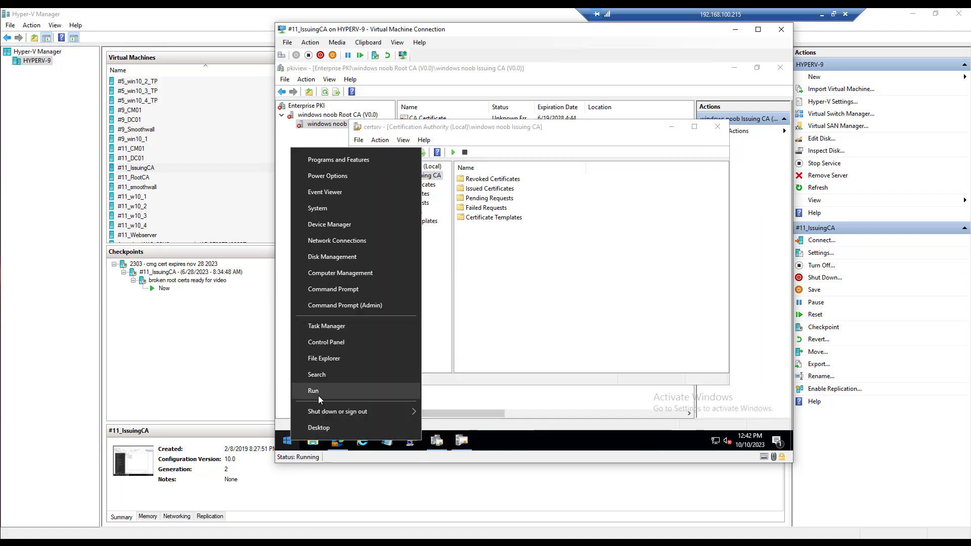
left_click(578, 328)
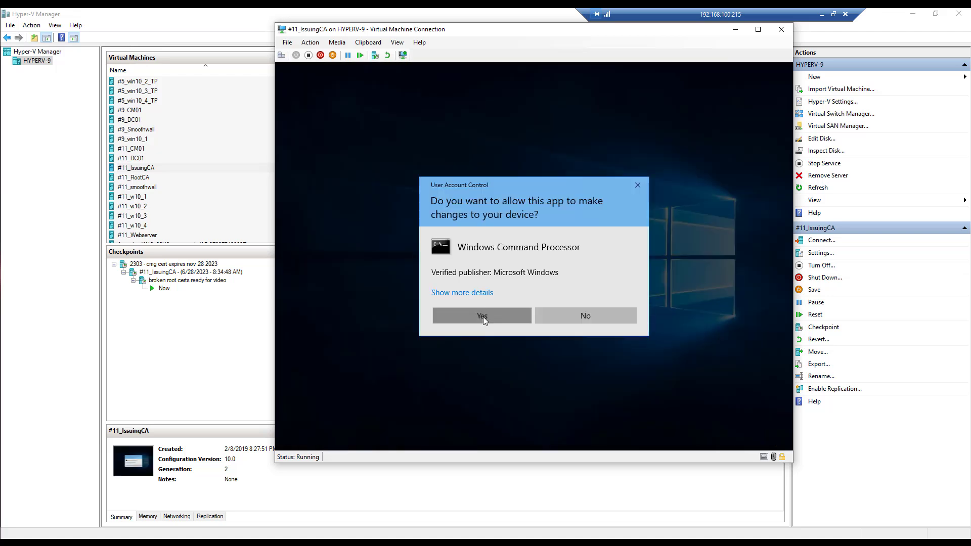
left_click(482, 316)
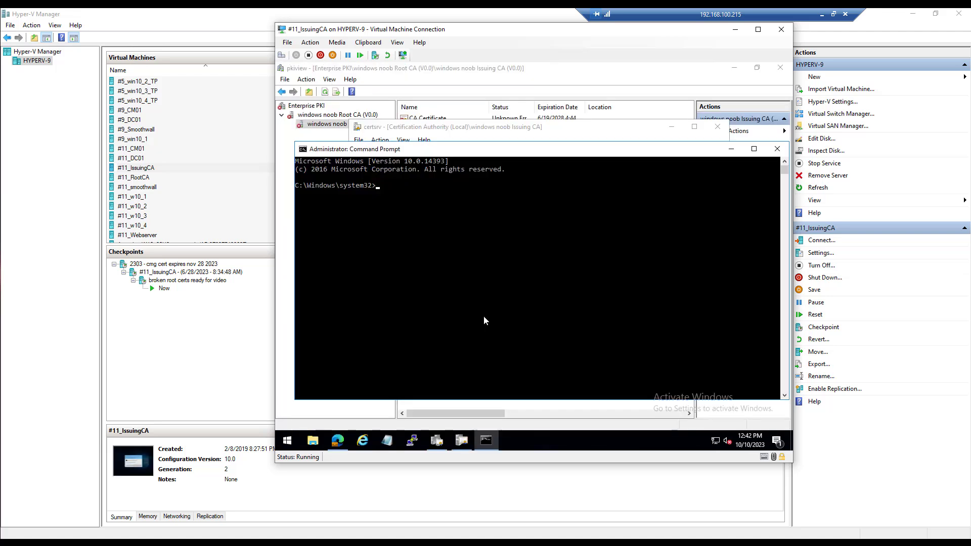
right_click(496, 223)
key("Return")
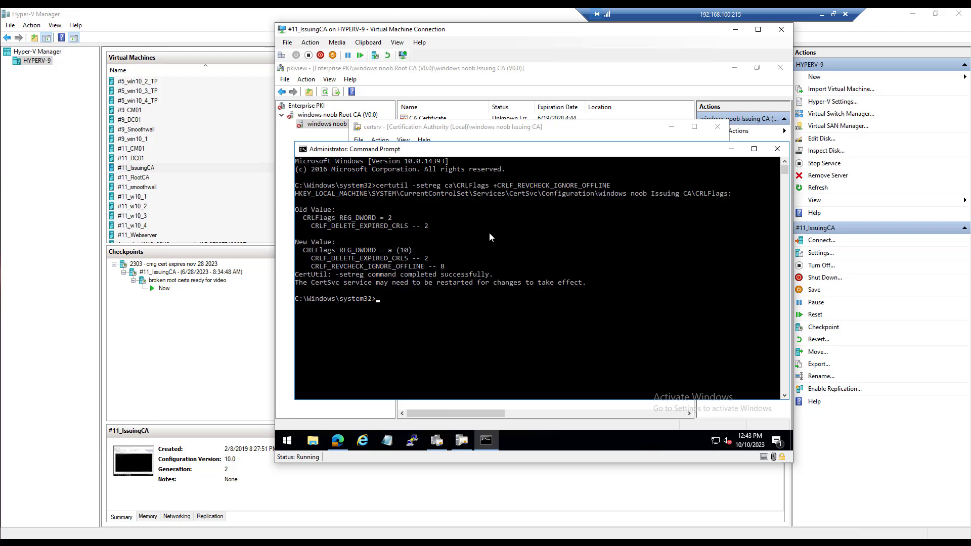
left_click(613, 128)
Start the windows noob Issuing CA service from the certsrv toolbar
left_click(454, 153)
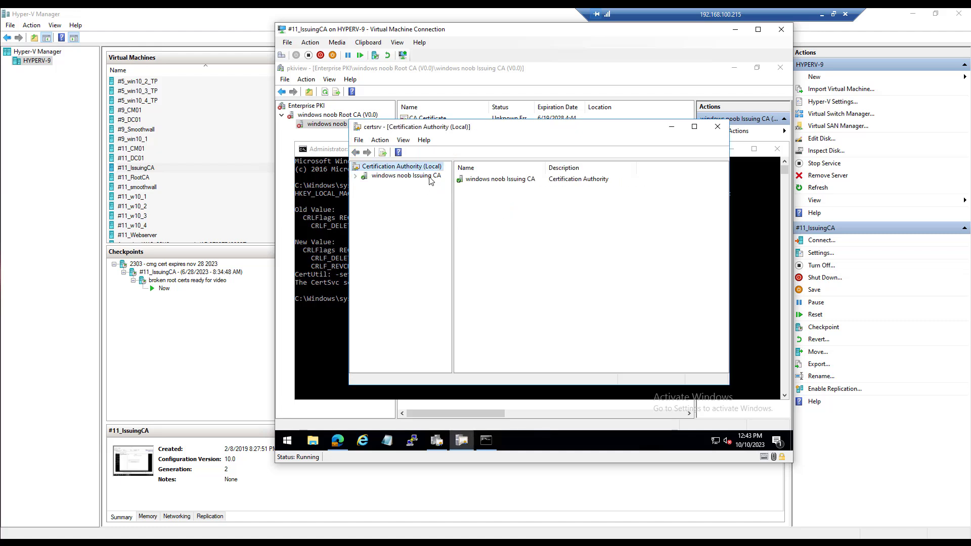
Refresh pkiview and inspect AIA #2, DeltaCRL #2, CDP #2 and OCSP #1 statuses
left_click(390, 87)
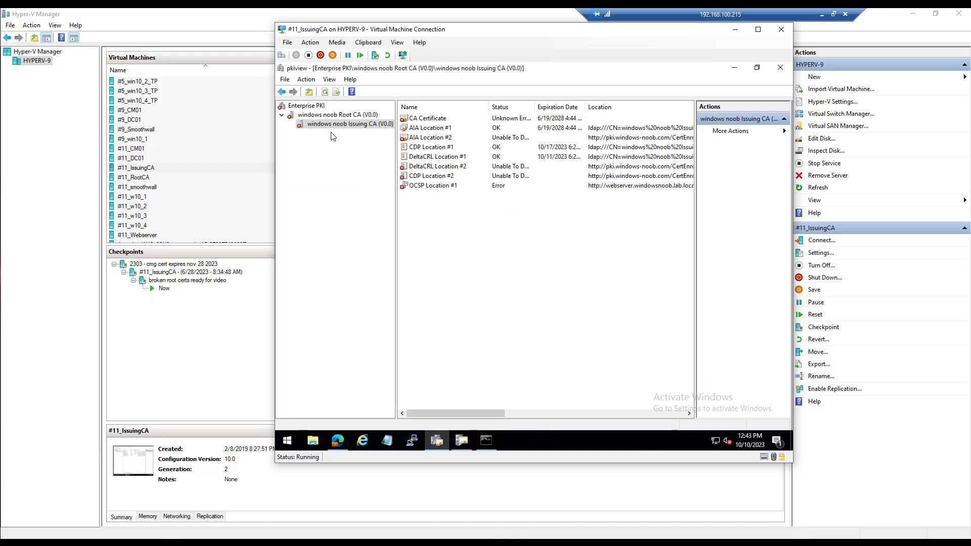
left_click(325, 93)
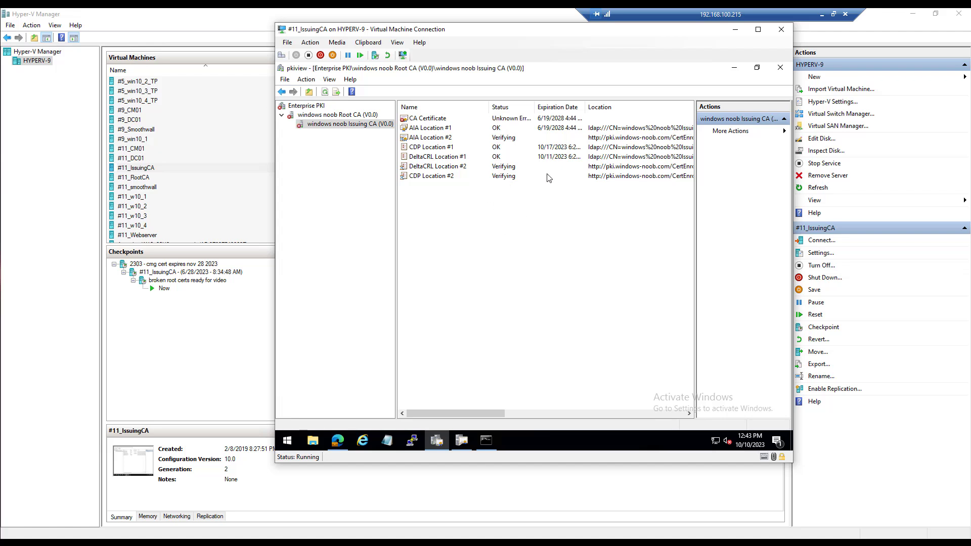
left_click(601, 138)
left_click(612, 169)
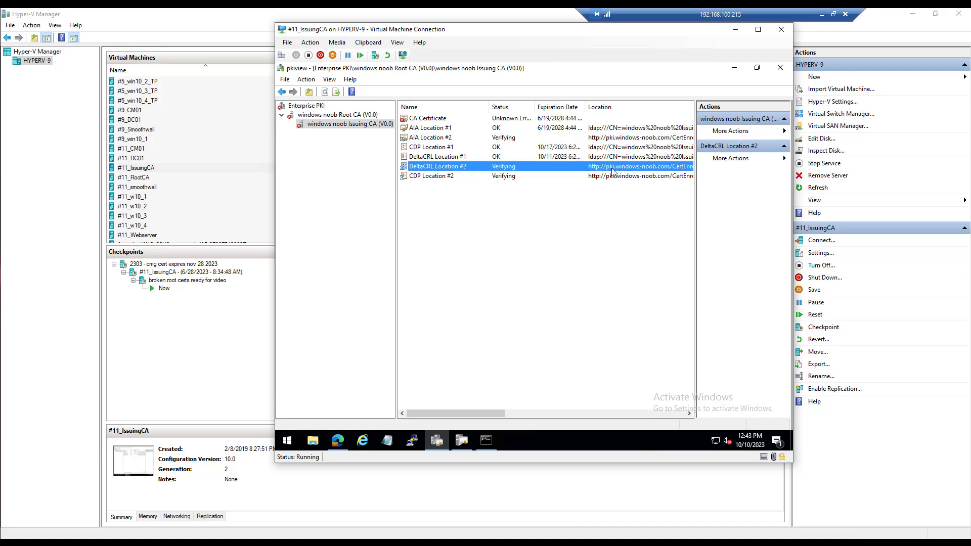
left_click(611, 177)
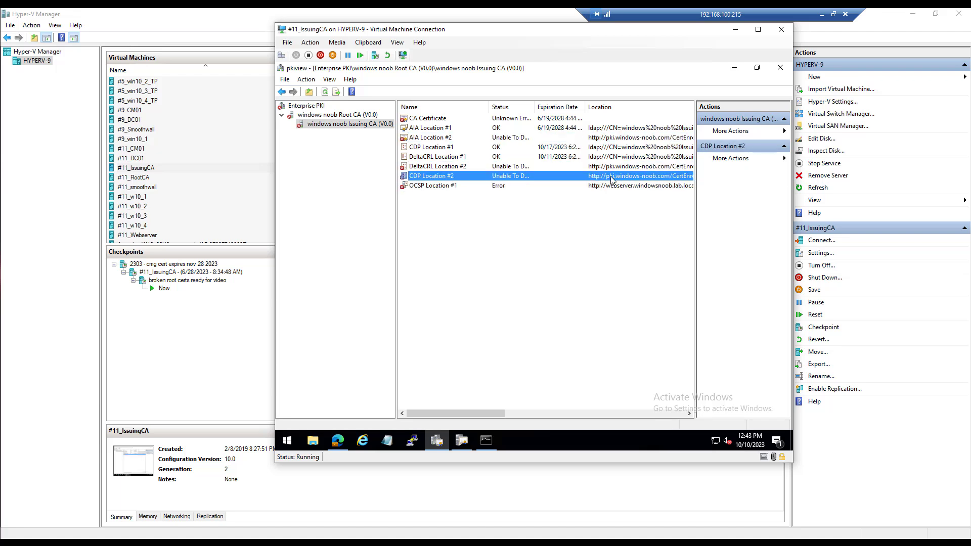
left_click(605, 186)
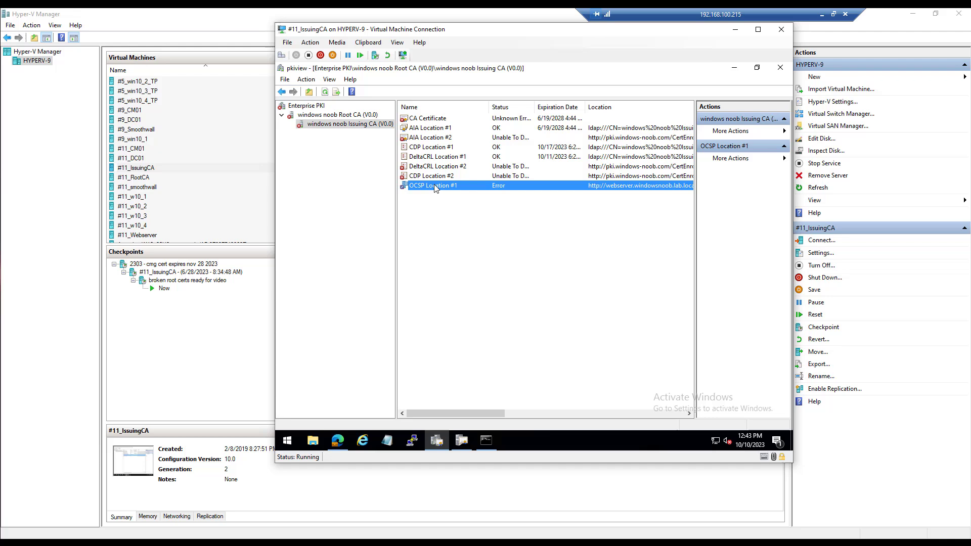
Recheck the failing CDP #2, DeltaCRL #2 and AIA #2 entries one after another
left_click(617, 175)
left_click(615, 167)
left_click(616, 177)
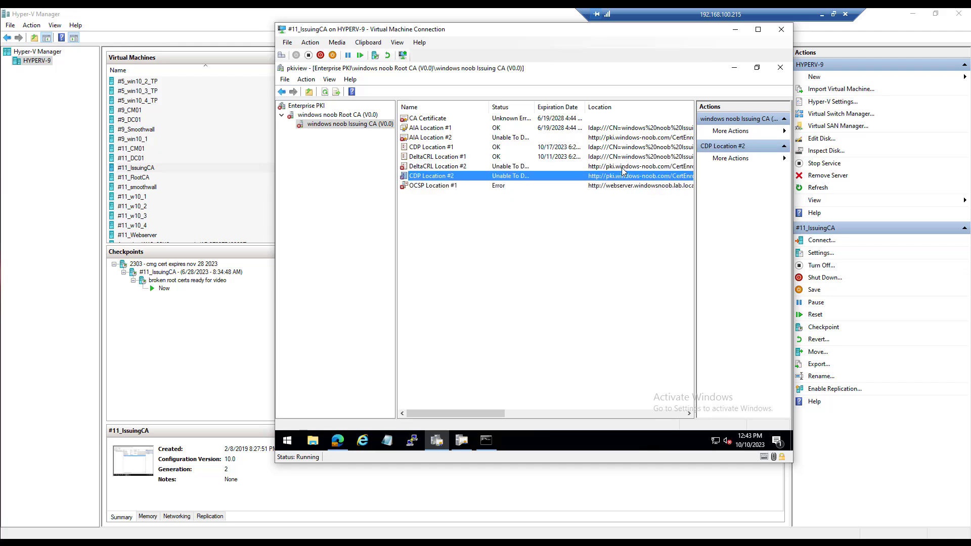
left_click(623, 168)
left_click(630, 140)
left_click(628, 176)
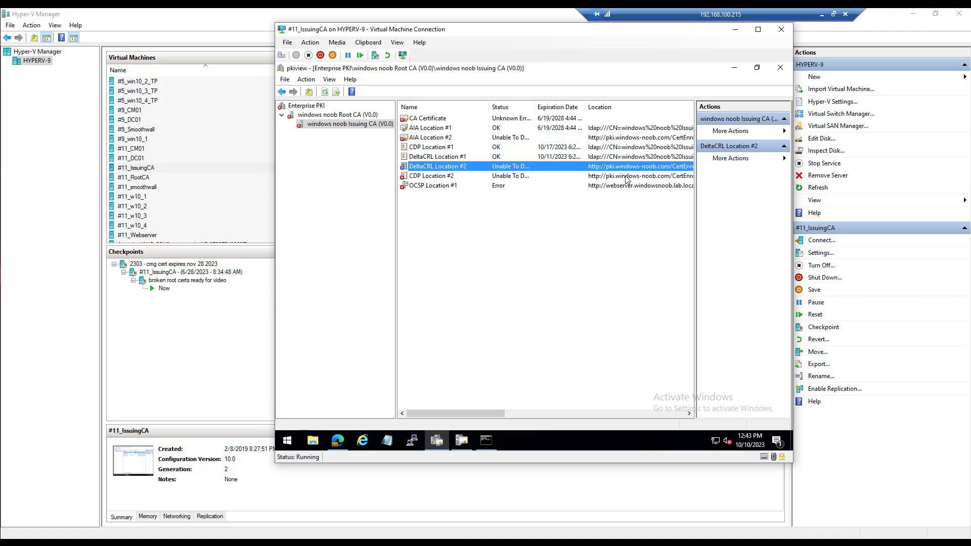
left_click(628, 167)
left_click(630, 139)
left_click(630, 167)
left_click(624, 177)
left_click(625, 168)
left_click(636, 141)
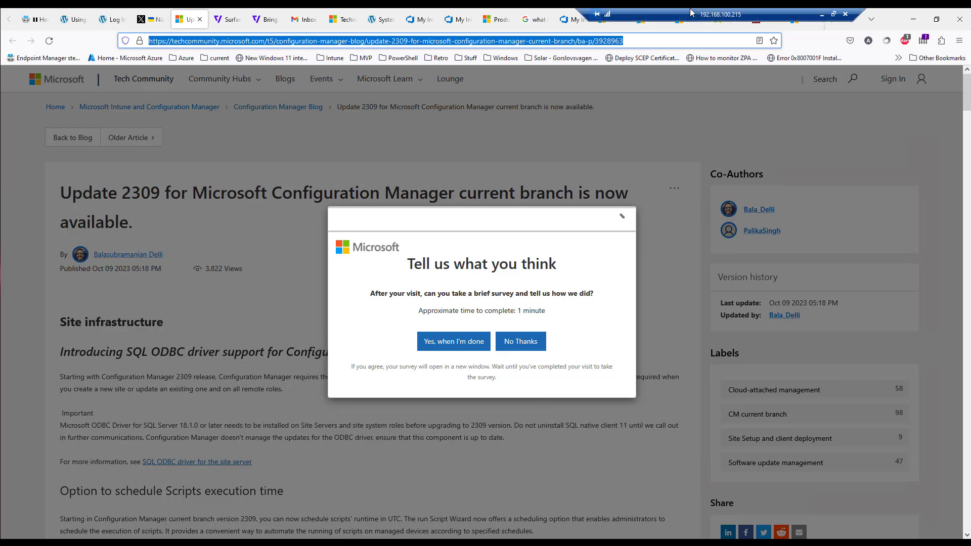
Switch to the local browser and open the Vilfo router's Port forwards tab
left_click_drag(728, 15, 155, 15)
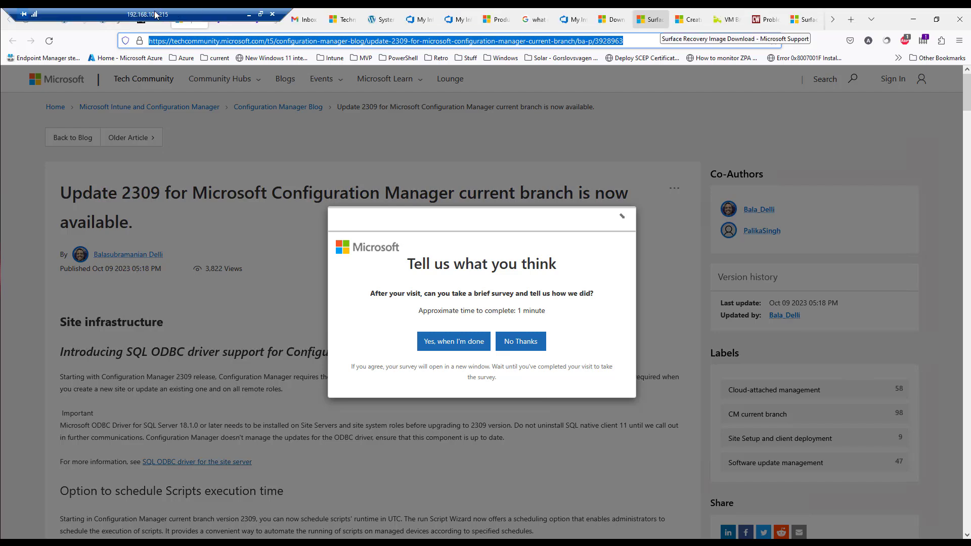
left_click(914, 19)
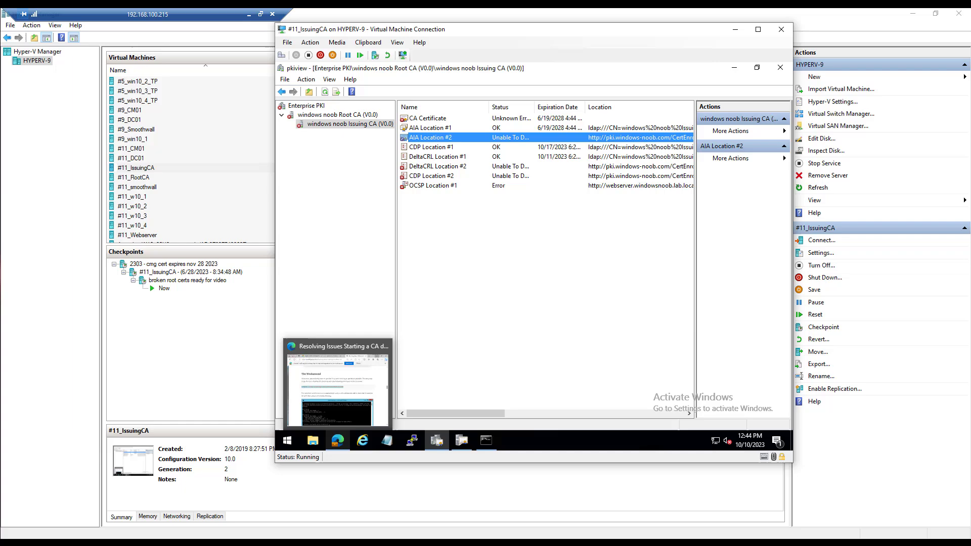
key("alt+Tab")
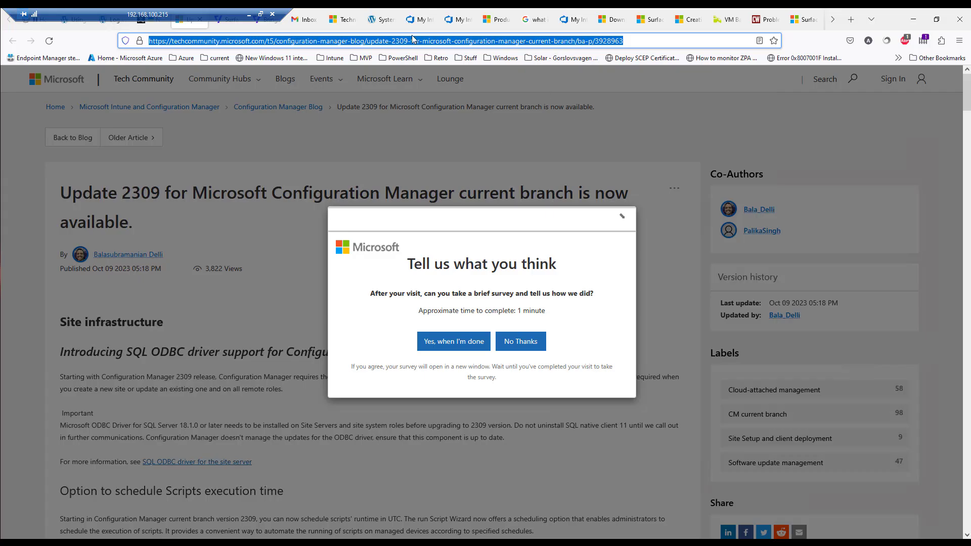
left_click(832, 22)
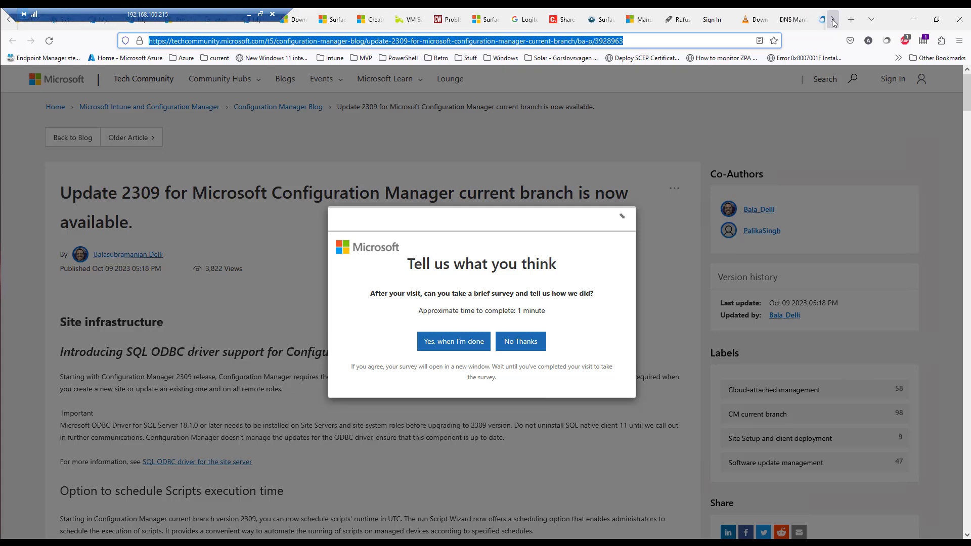
left_click(834, 23)
left_click(653, 20)
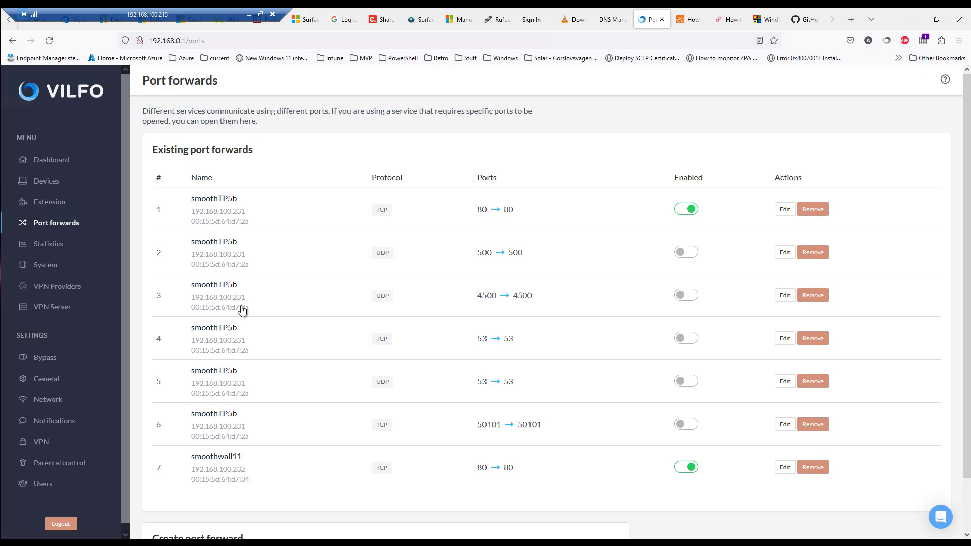
Disable the smoothTP5b 80→80 forward and reload to confirm only smoothwall11's stays enabled
left_click(49, 41)
left_click(683, 466)
left_click(684, 209)
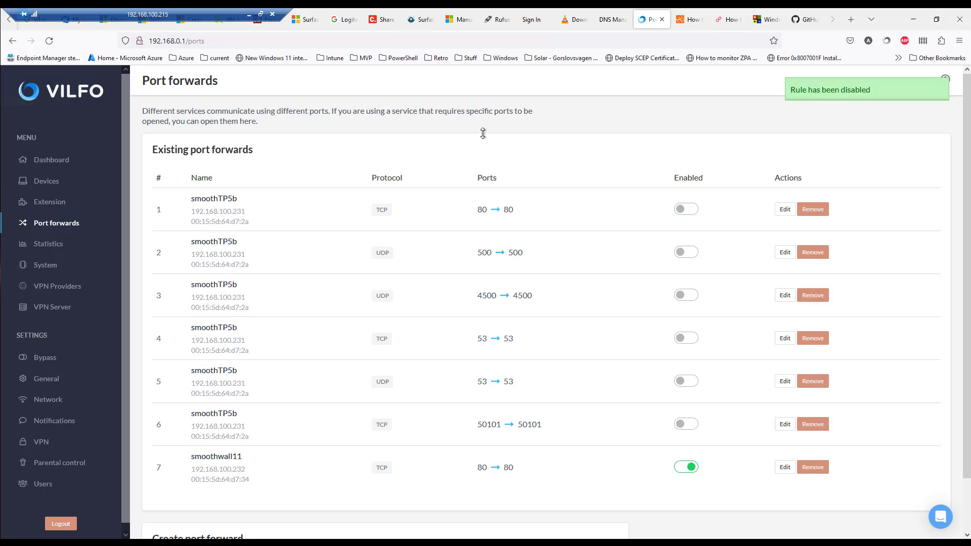
left_click(50, 41)
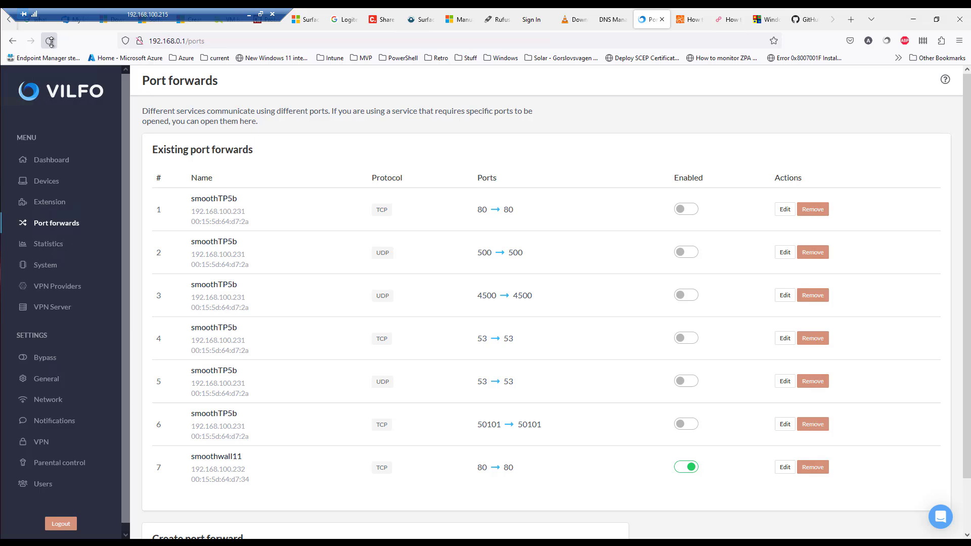
left_click(914, 19)
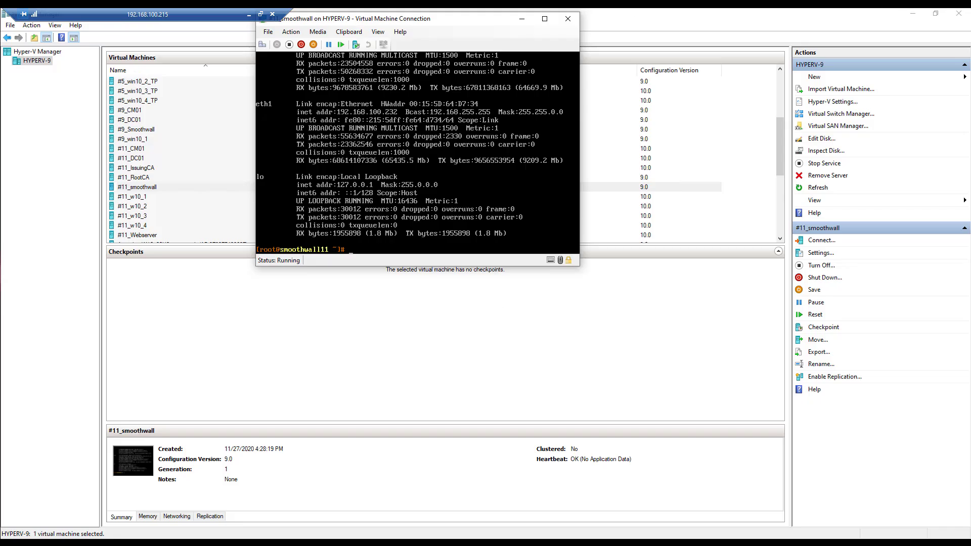
Return to the IssuingCA VM window, hide Edge and refresh AIA Location #2
left_click(347, 544)
left_click(306, 506)
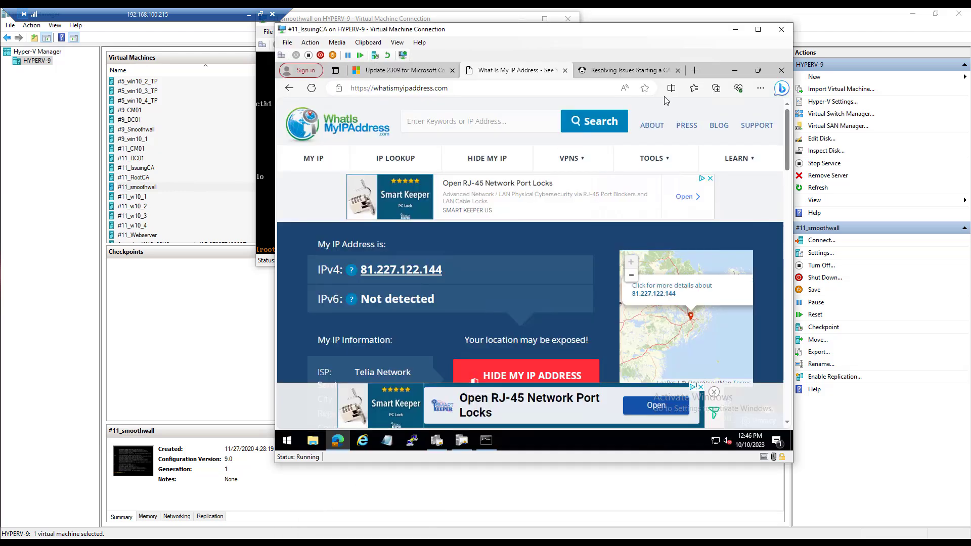
left_click(735, 71)
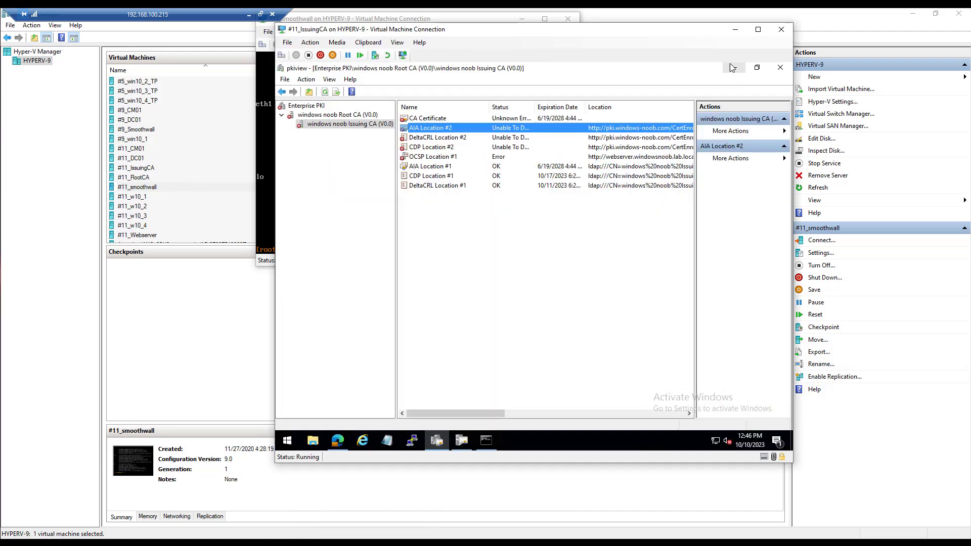
left_click(324, 91)
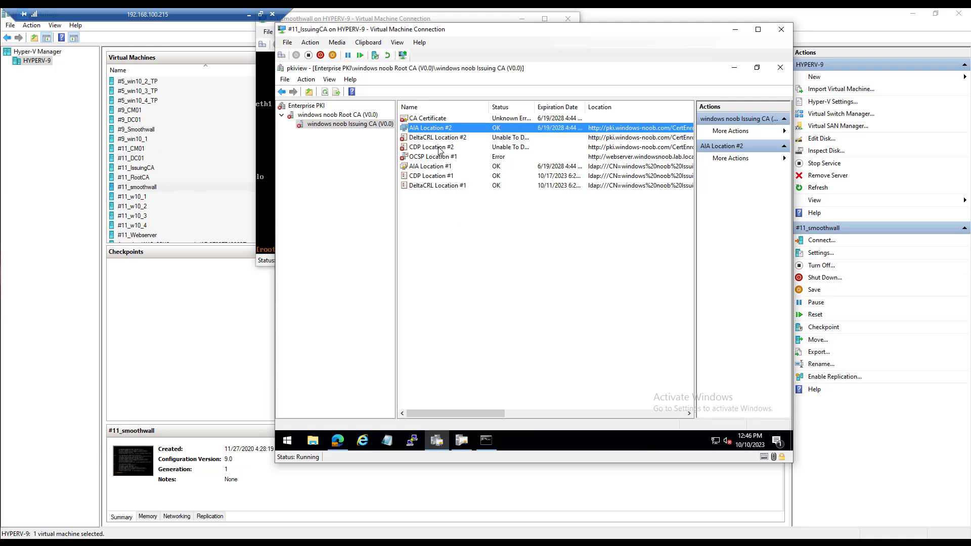
Refresh CDP Location #2, DeltaCRL Location #2 and OCSP Location #1, then select the windows noob Root CA
left_click(439, 149)
right_click(442, 148)
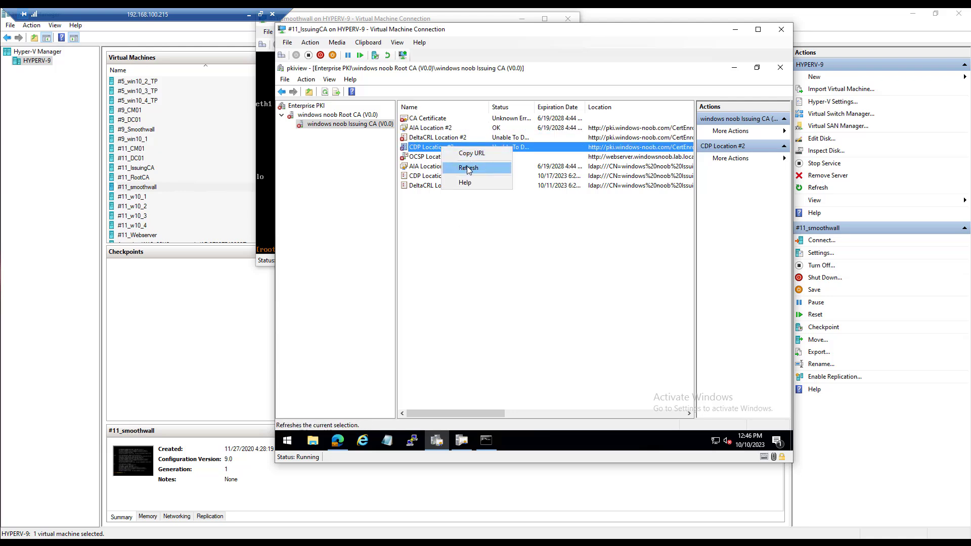
left_click(468, 169)
left_click(448, 139)
right_click(446, 139)
left_click(464, 158)
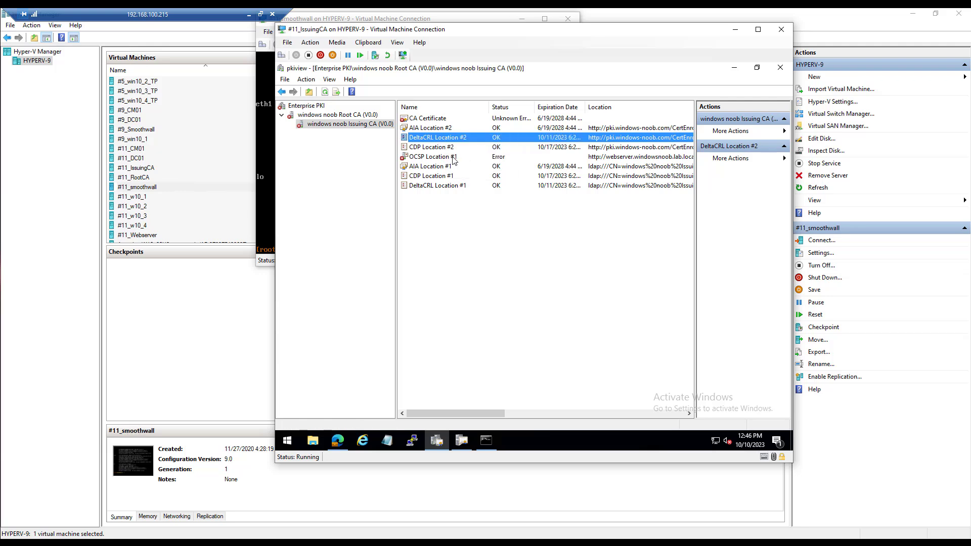
left_click(440, 158)
right_click(440, 157)
left_click(459, 177)
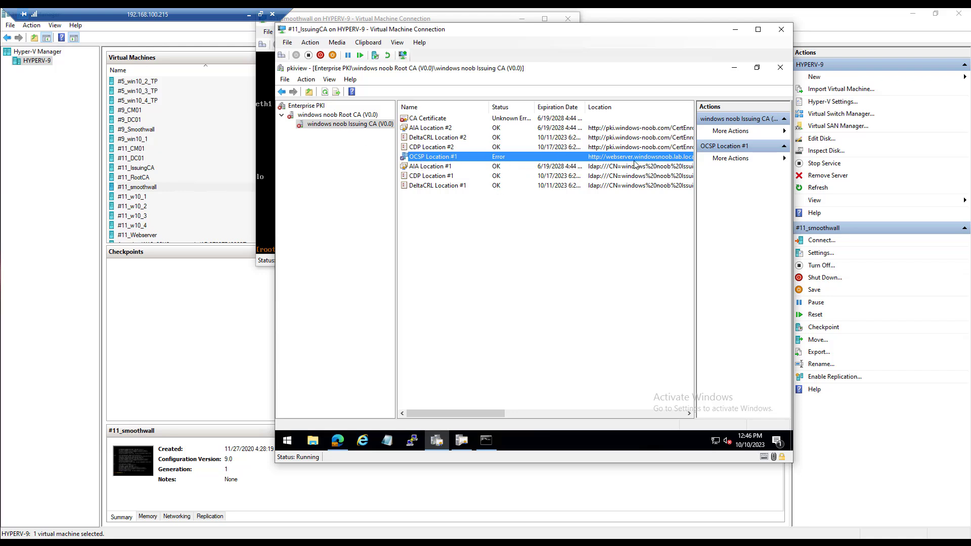
left_click(344, 115)
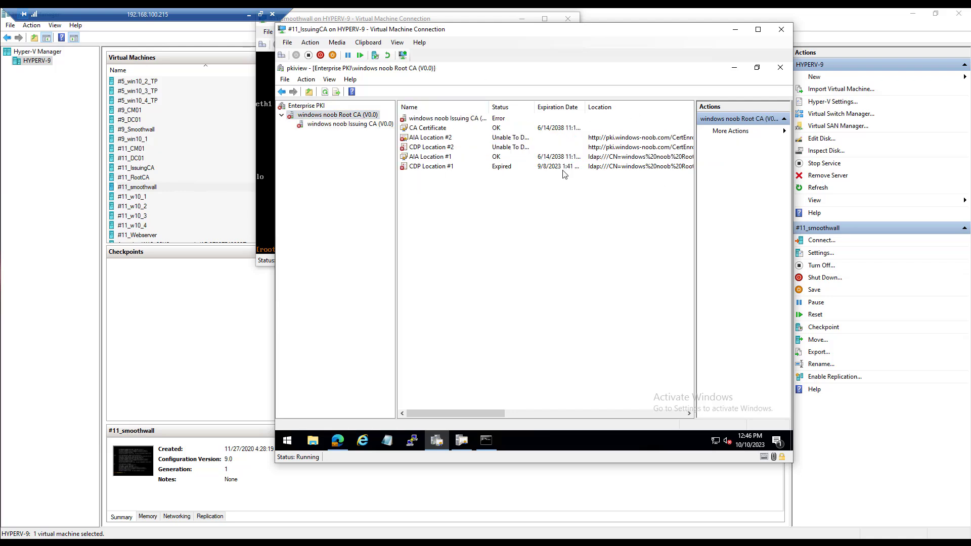
Refresh the Root CA's pkiview entries and read the expired CDP Location #1 URL
left_click(324, 92)
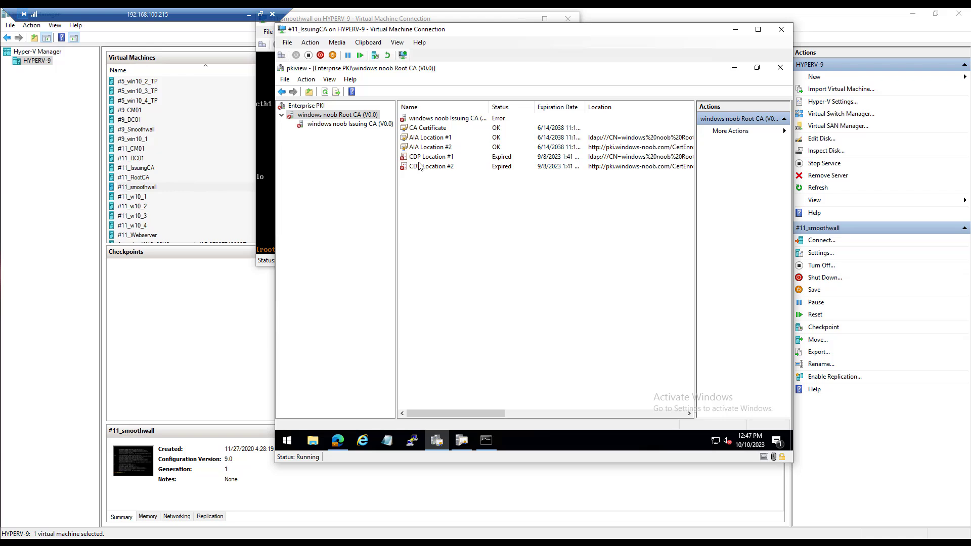
left_click(592, 159)
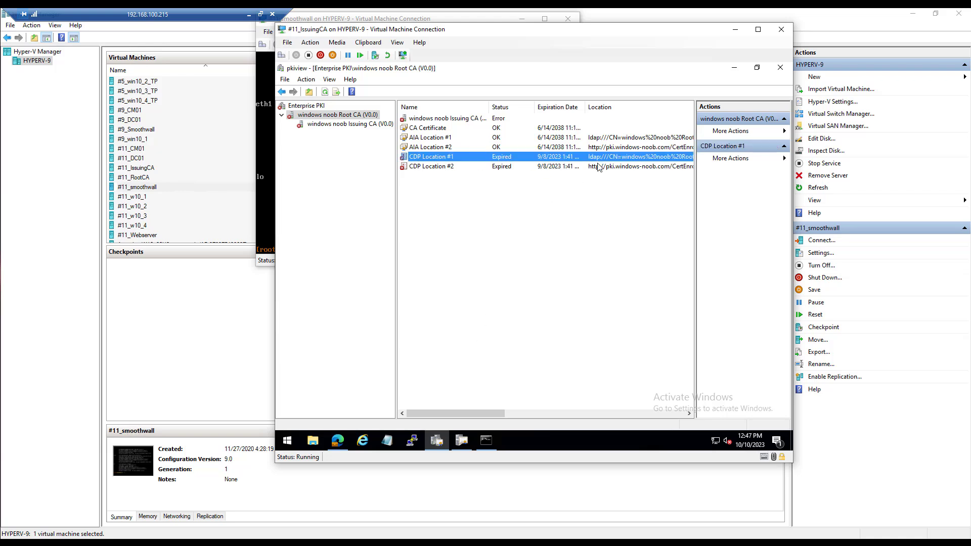
left_click_drag(453, 414, 602, 421)
mouse_move(520, 422)
left_mouse_down()
mouse_move(447, 415)
mouse_move(516, 420)
left_mouse_up()
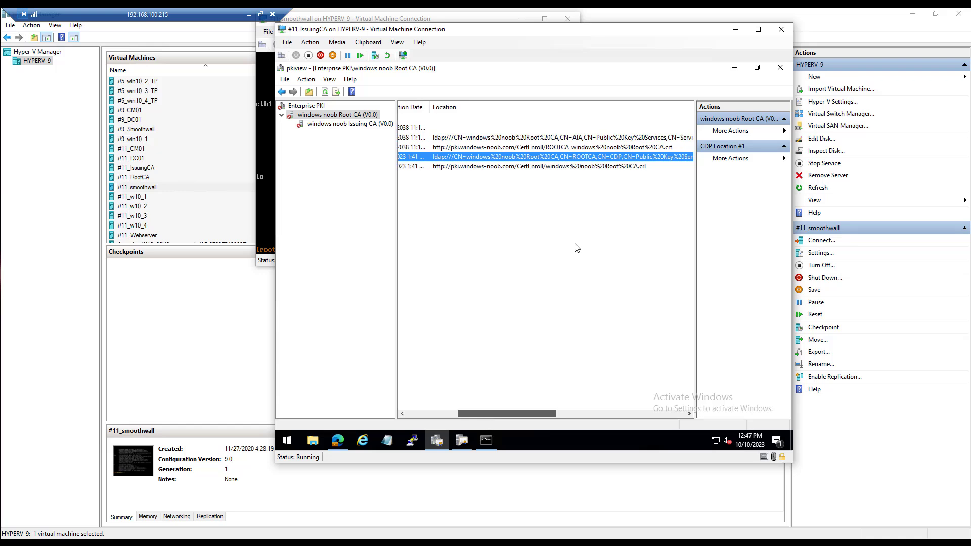
Read the CDP Location #2 URL and select the #11_RootCA virtual machine
left_click(634, 168)
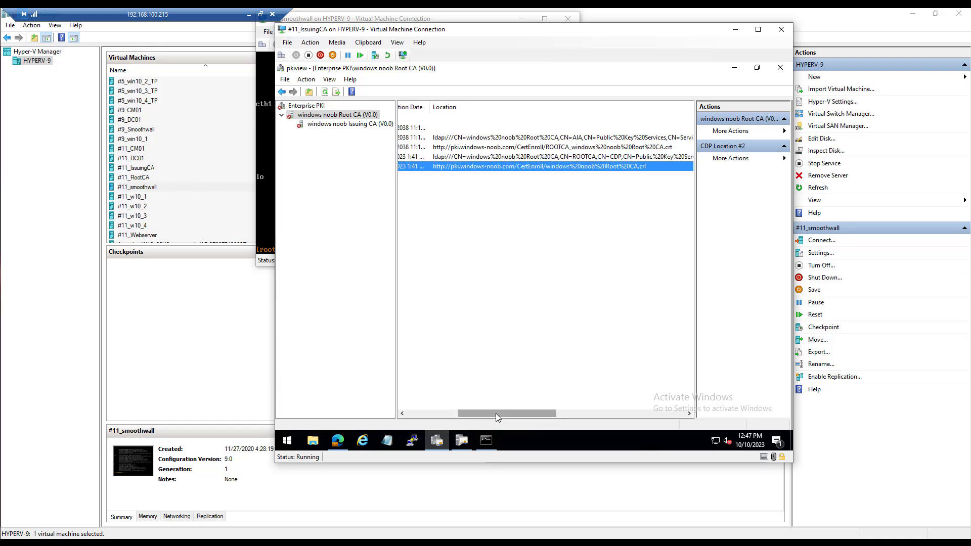
left_click_drag(496, 414, 430, 419)
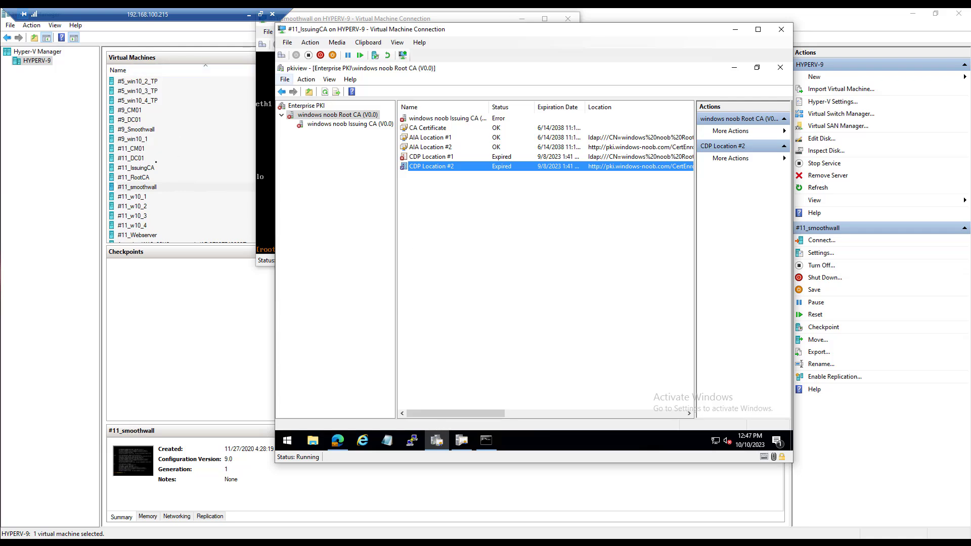
left_click(182, 178)
Connect to #11_RootCA, unlock it and sign in with the account password
double_click(182, 178)
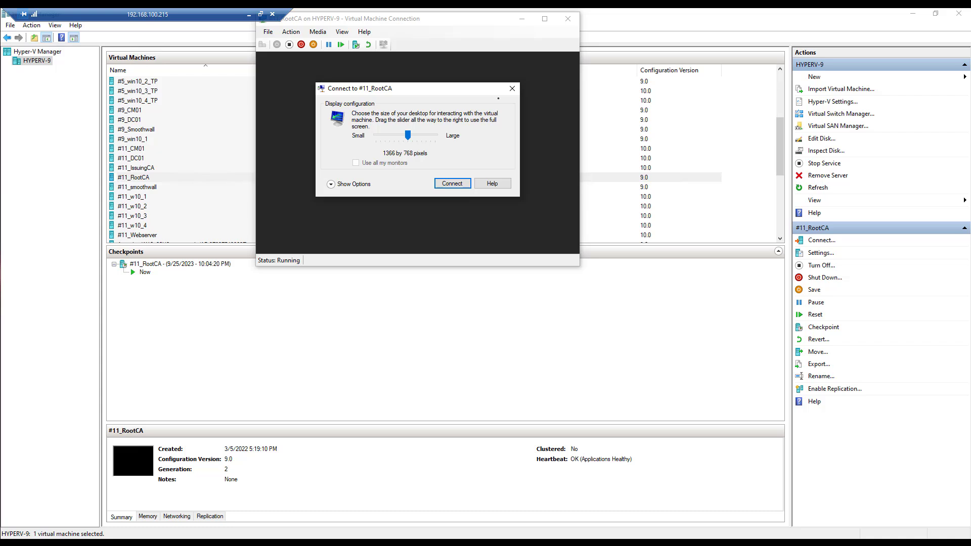
left_click(452, 183)
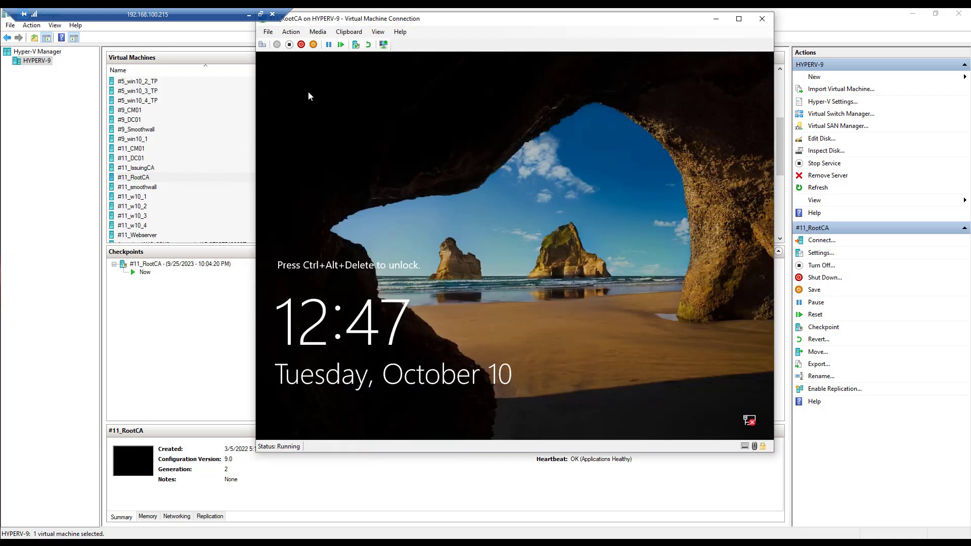
left_click(262, 45)
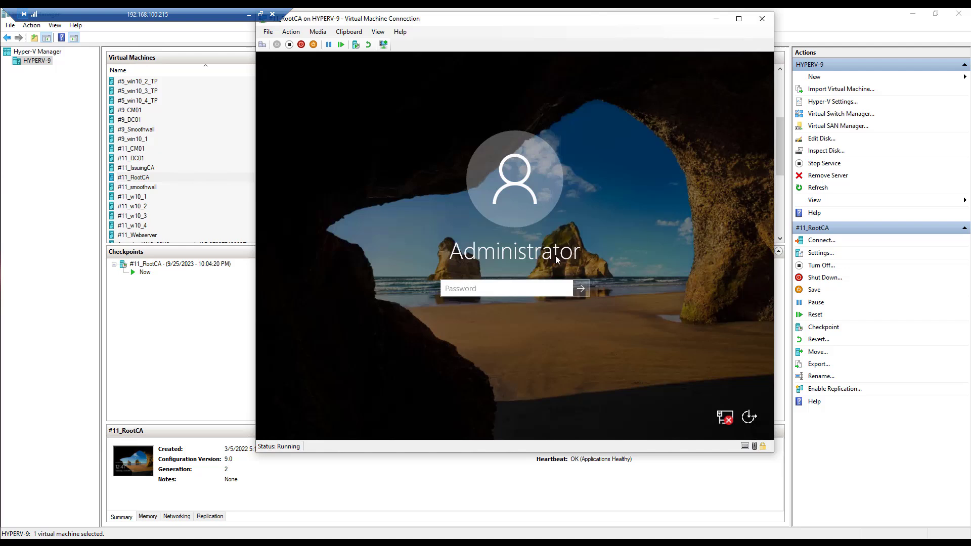
type("P@")
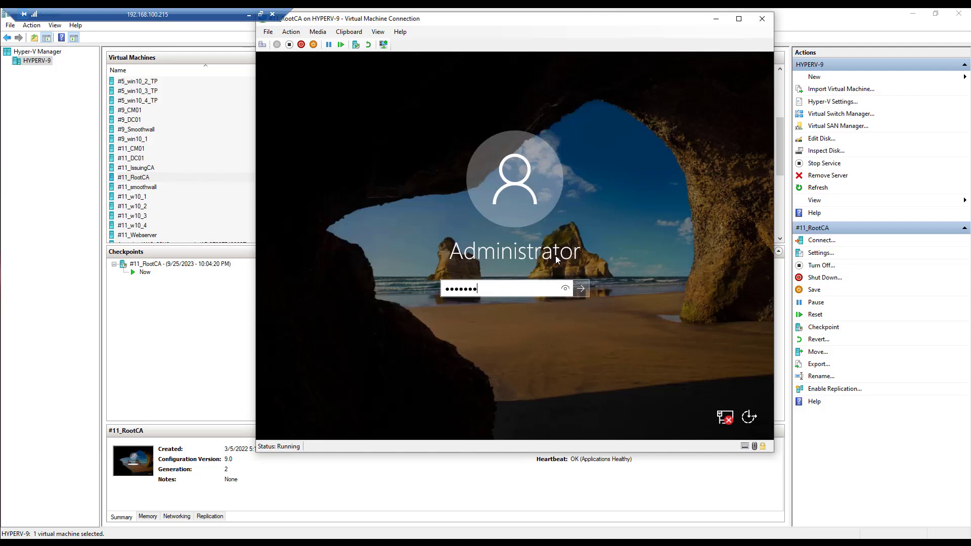
key("Return")
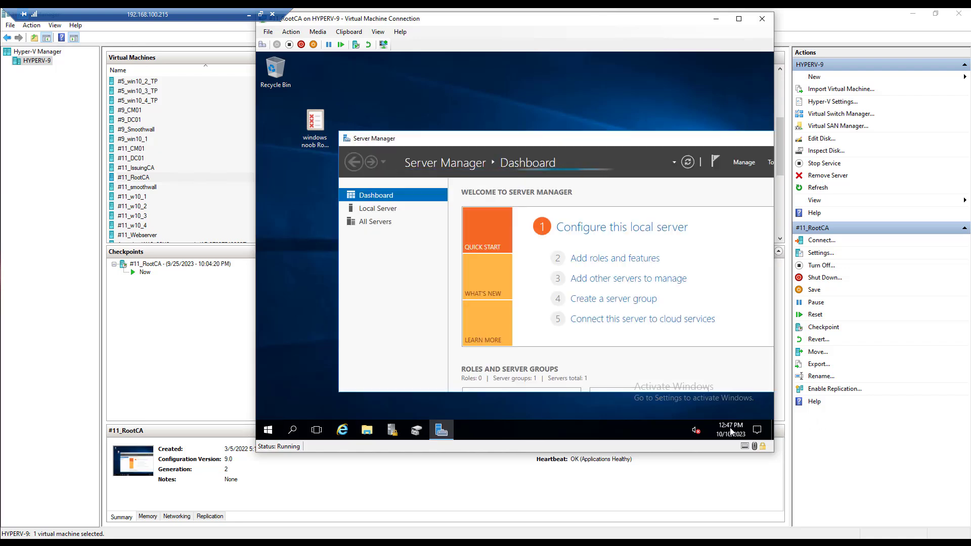
Open an elevated Command Prompt and list the contents of the CertSrv folder
right_click(268, 436)
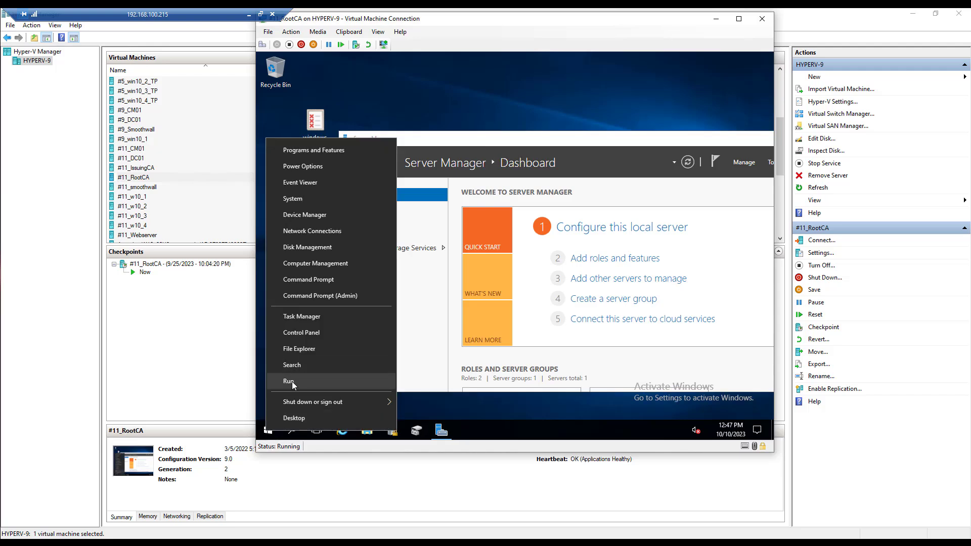
left_click(342, 295)
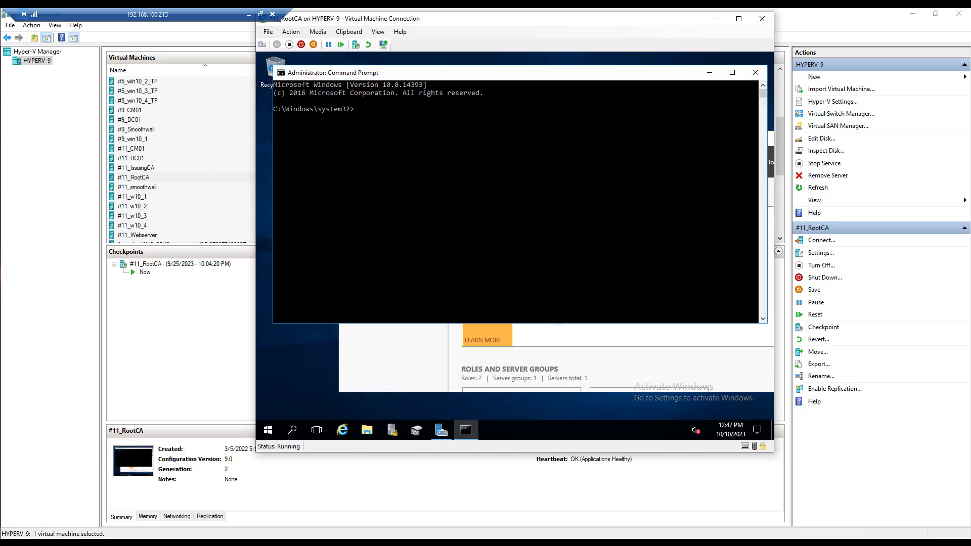
left_click_drag(537, 73, 536, 129)
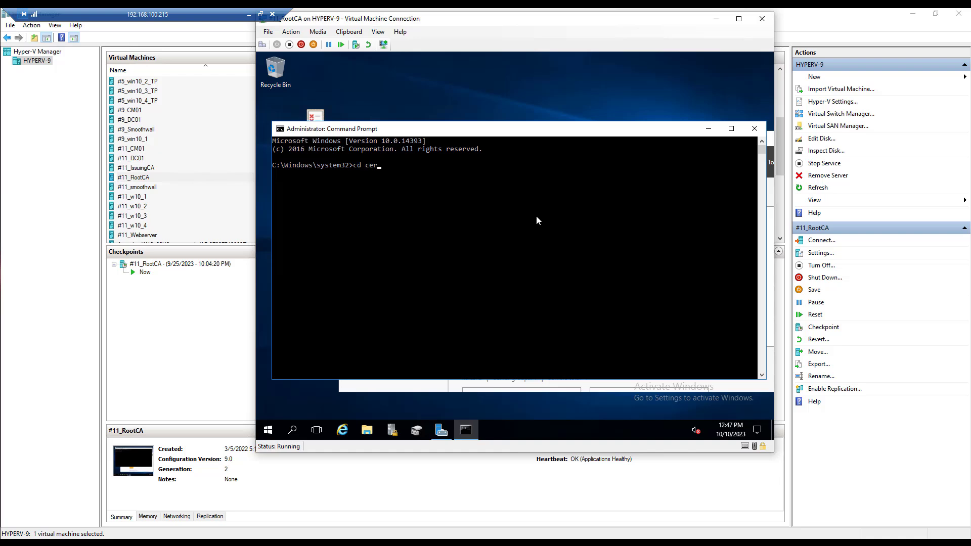
type("cd cer")
key("Tab")
key("Return")
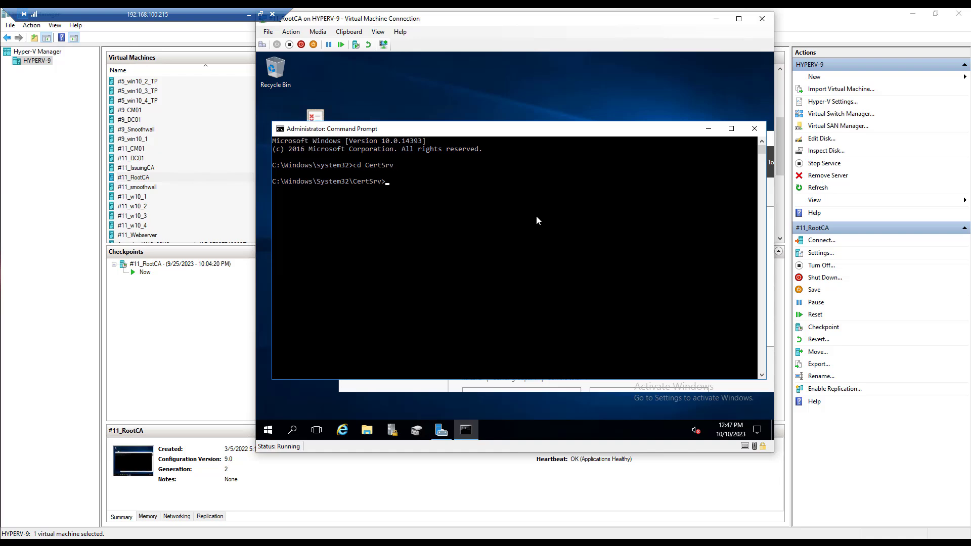
type("dir")
key("Return")
List the CertEnroll folder, showing the Root CA .crt and .crl files
type("cd ce")
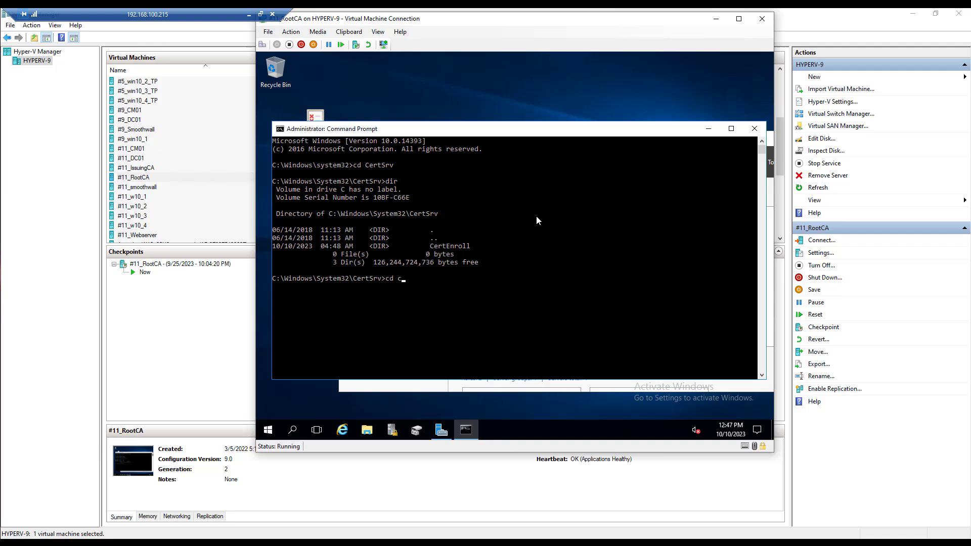
key("Tab")
key("Return")
type("dir")
key("Return")
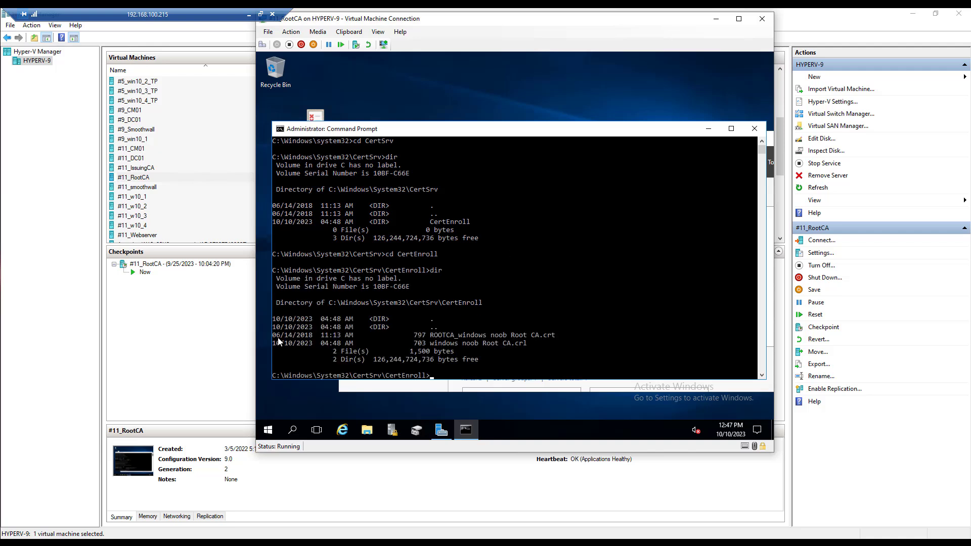
Select the windows noob Root CA.crl line and dismiss the Windows Update prompt
left_click_drag(274, 335, 559, 344)
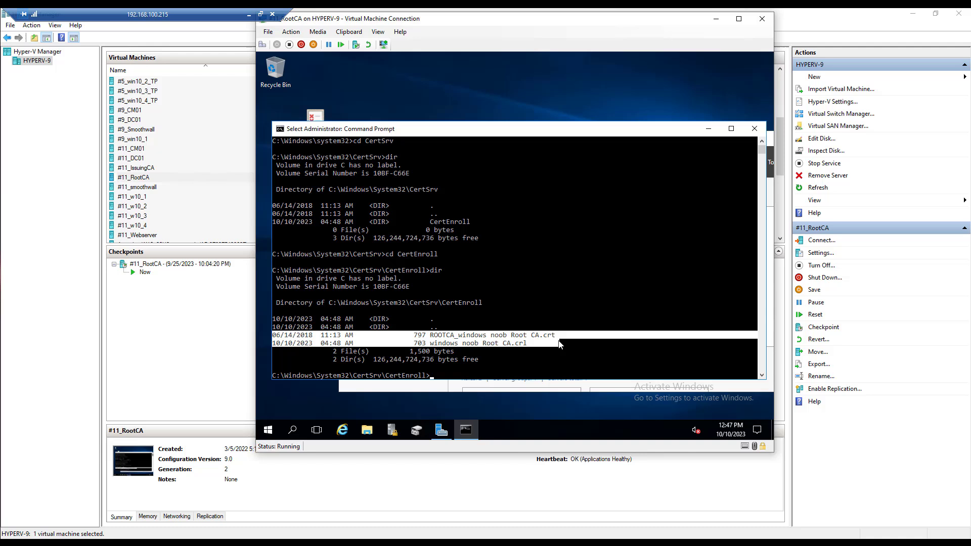
left_click(547, 343)
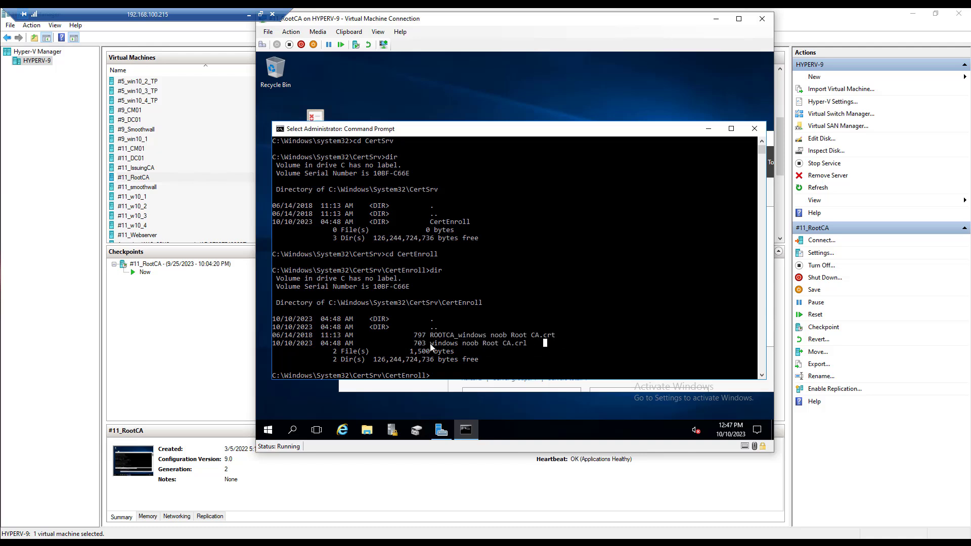
left_click_drag(430, 344, 524, 346)
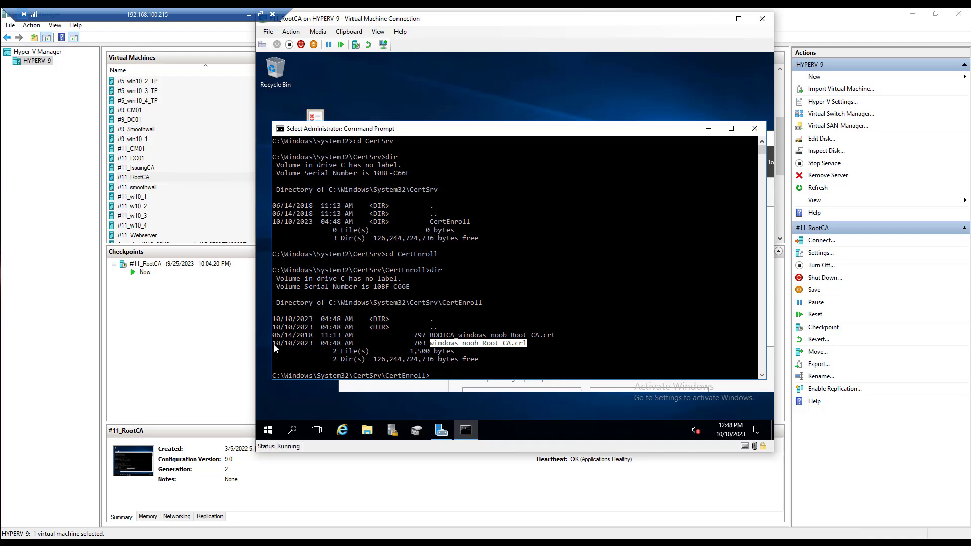
left_click_drag(275, 346, 528, 344)
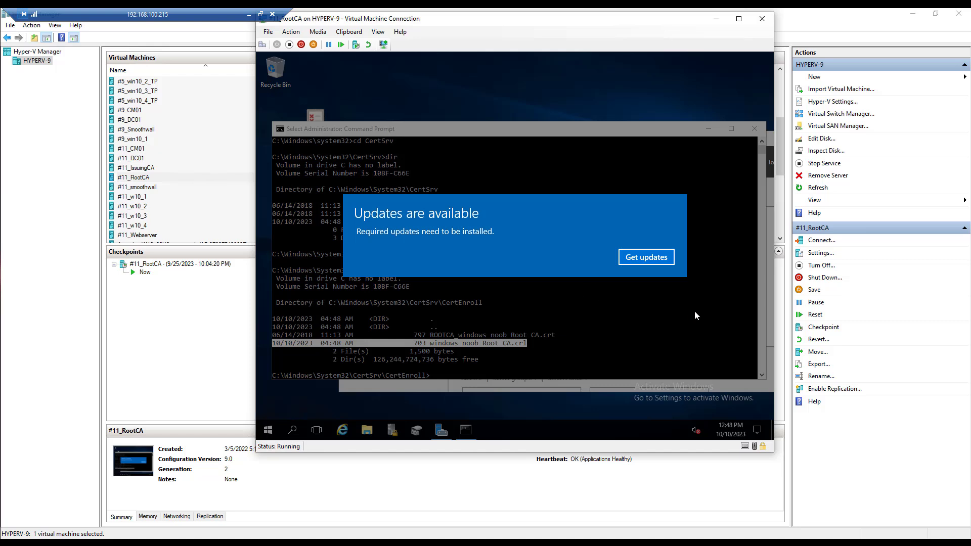
left_click(657, 257)
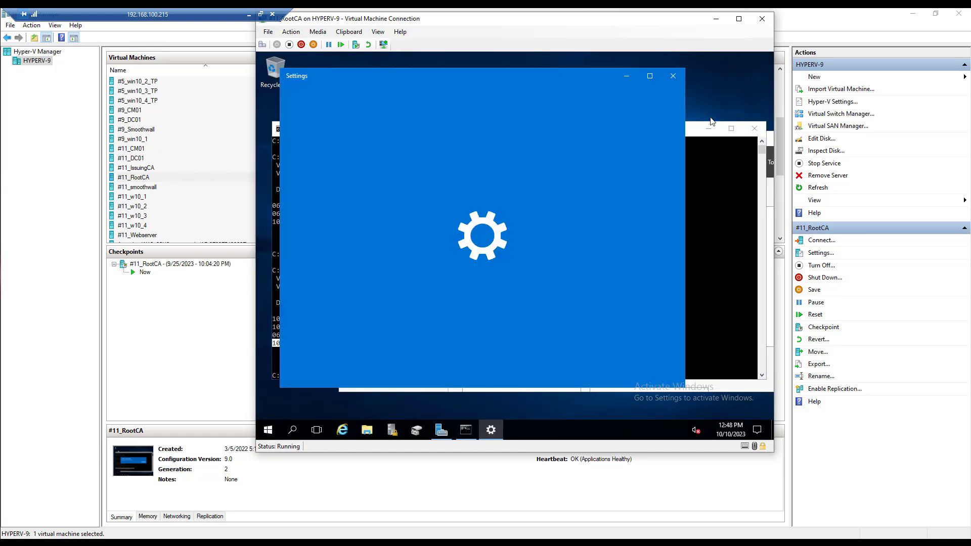
left_click(667, 80)
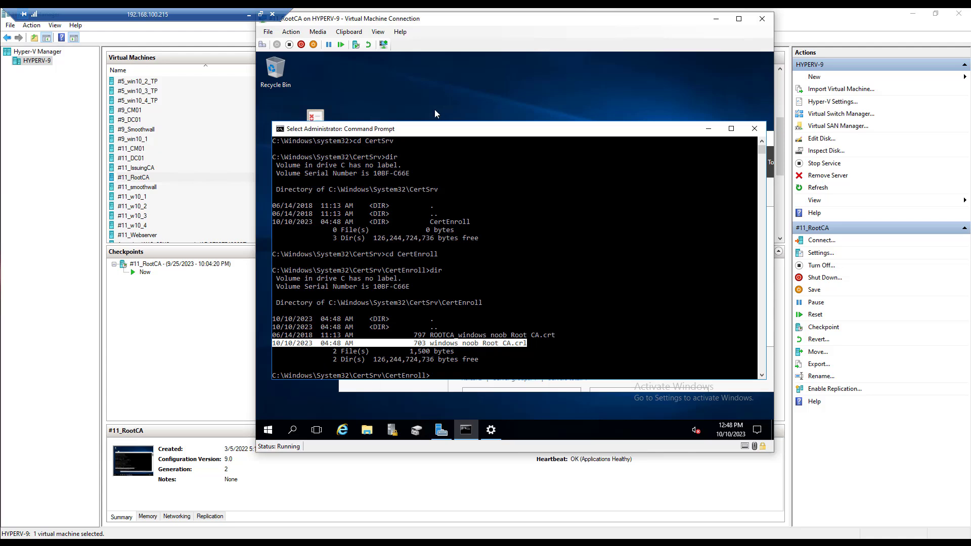
In the RootCA VM settings, add a new hard drive to the SCSI controller
left_click(268, 32)
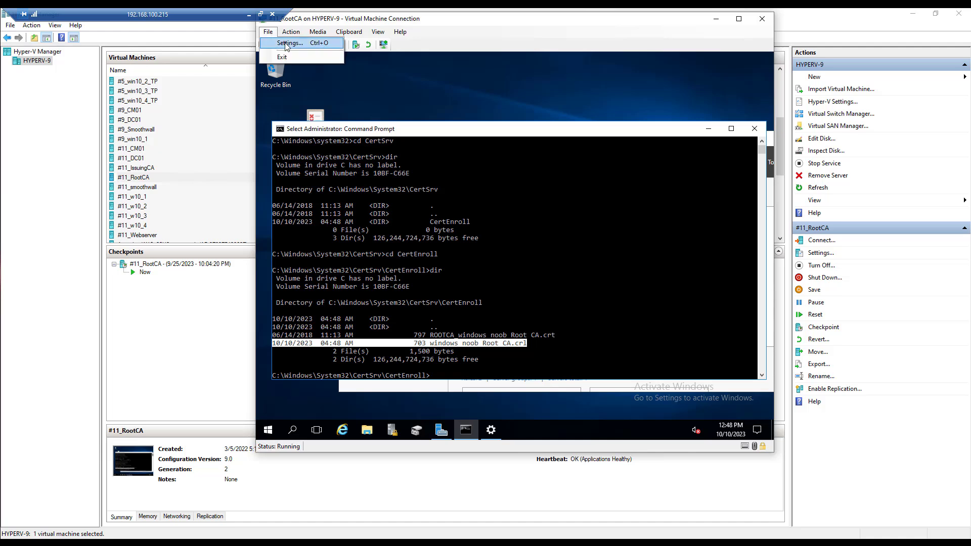
left_click(287, 44)
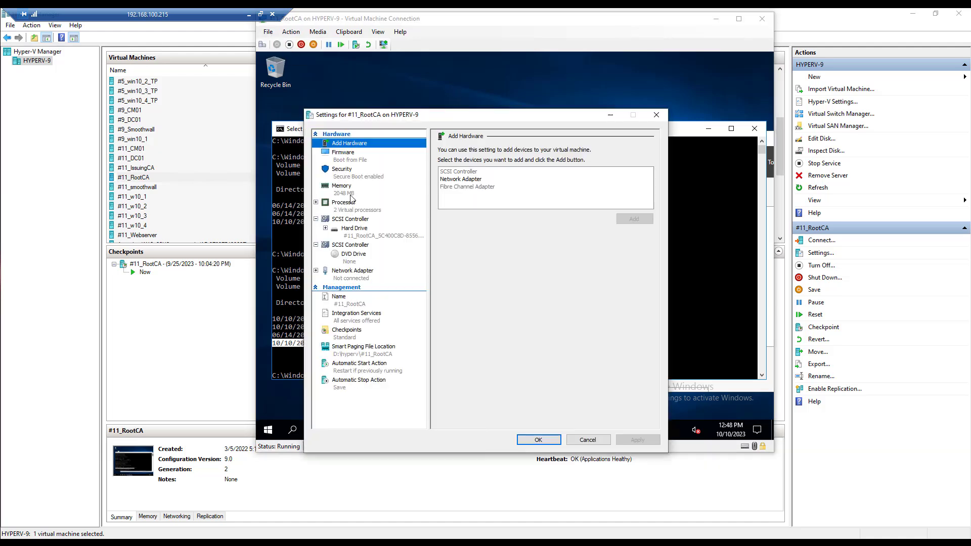
left_click(359, 229)
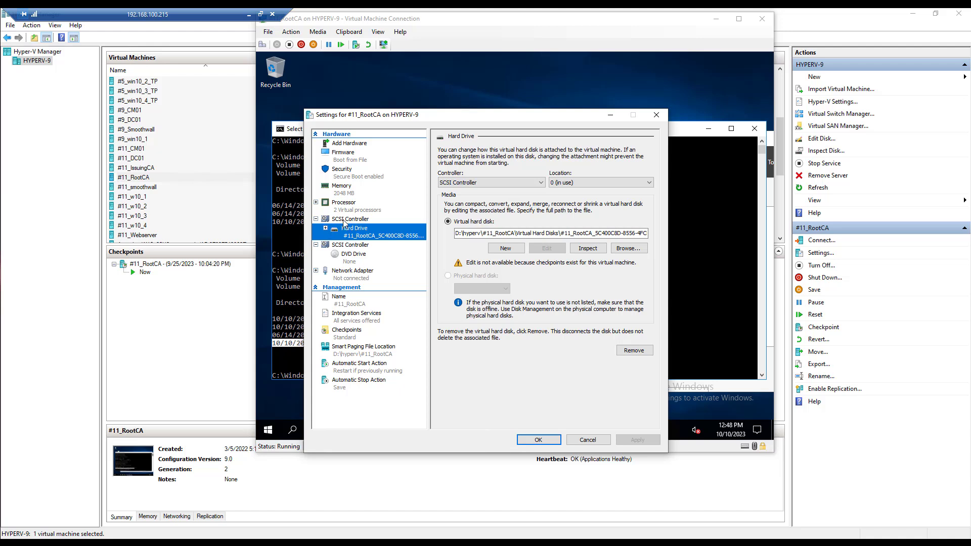
left_click(346, 223)
left_click(453, 178)
left_click(634, 225)
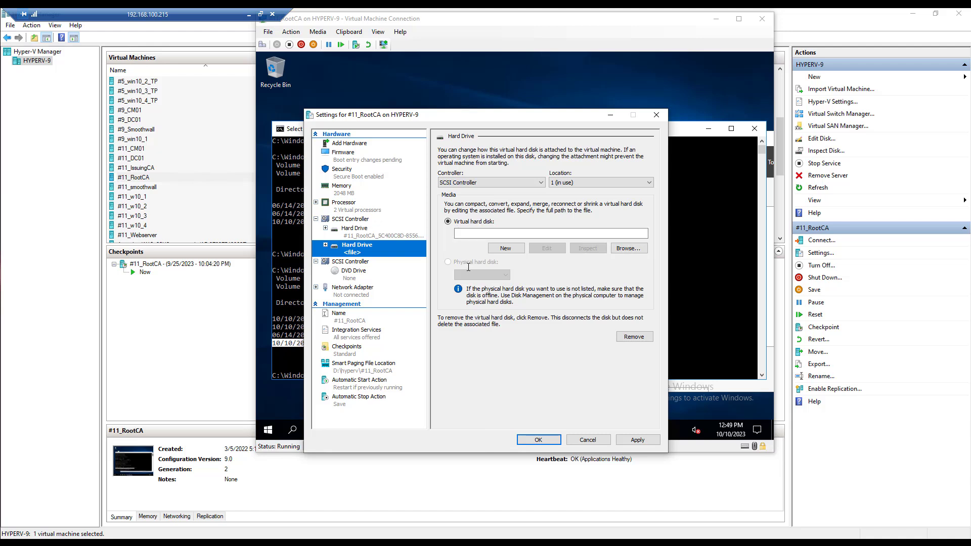
Point the new hard drive at D:\hyperv\PKI.vhdx and apply the settings
left_click(629, 248)
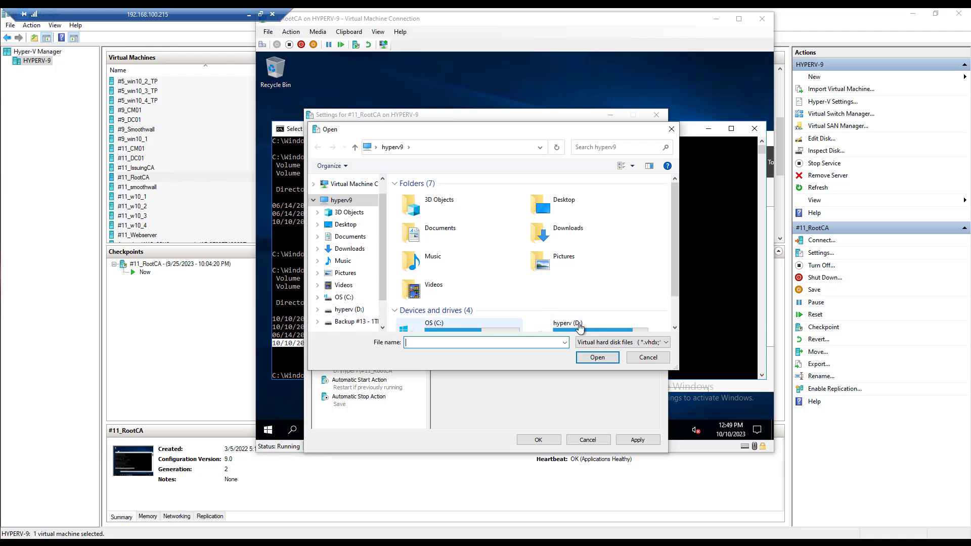
double_click(582, 326)
double_click(425, 196)
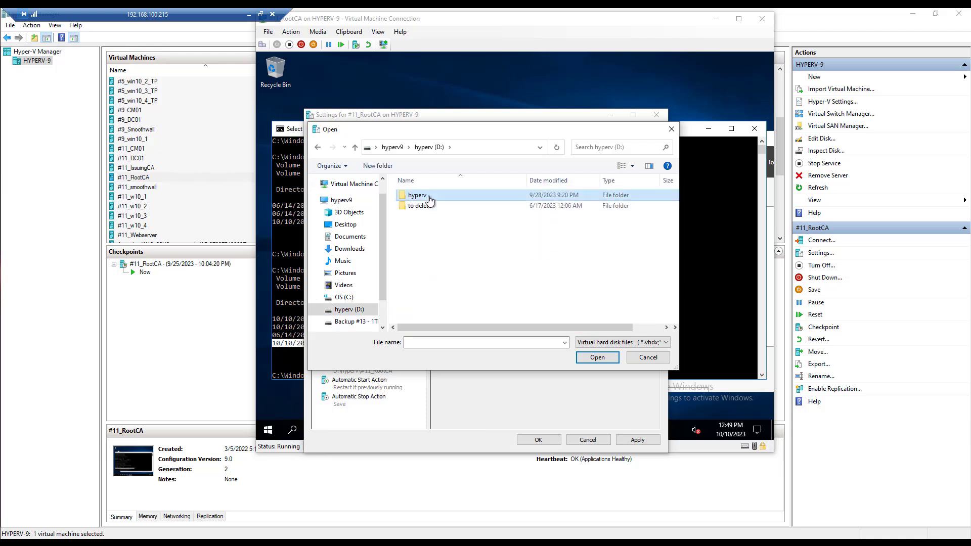
scroll(458, 249, "down", 5)
left_click(424, 318)
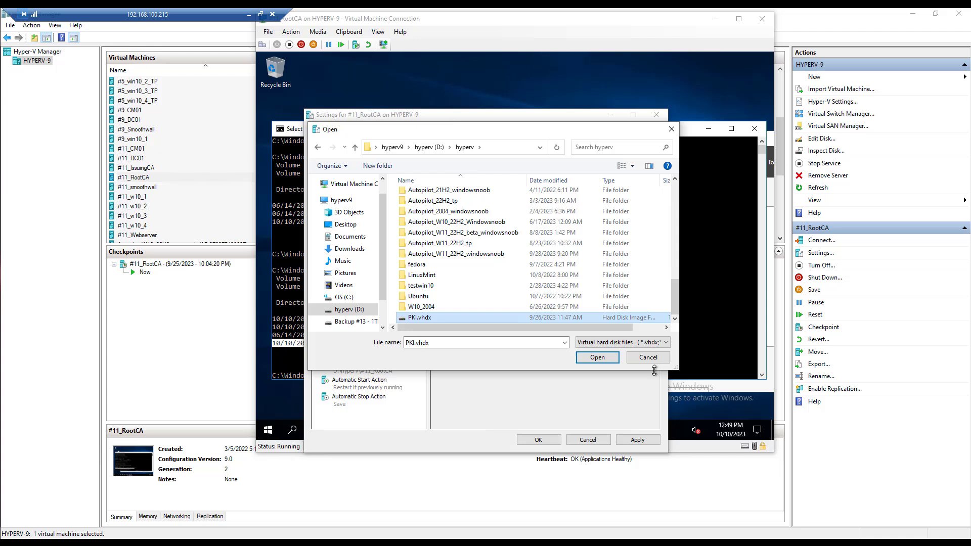
left_click(592, 358)
left_click(638, 440)
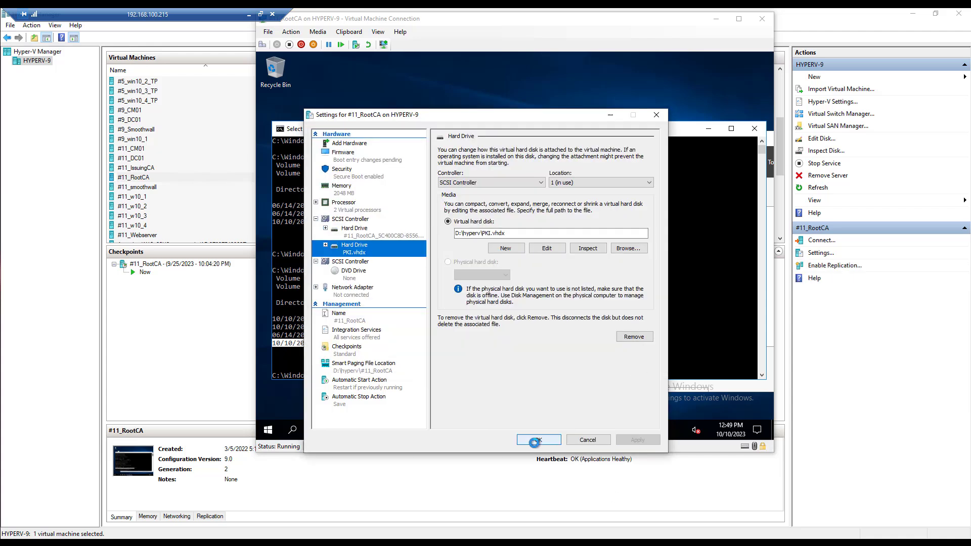
left_click(538, 440)
Open File Explorer and bring Disk 1 online in Disk Management
left_click(366, 430)
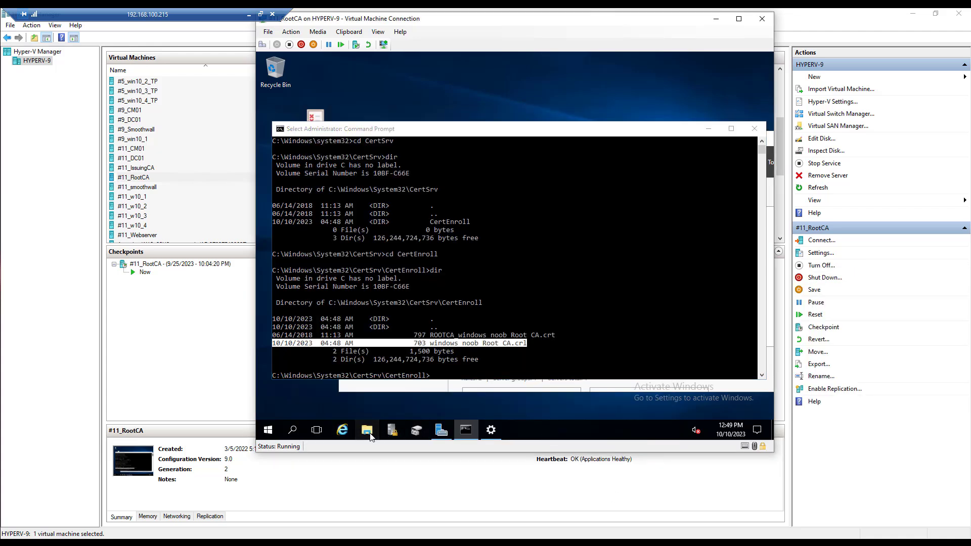
right_click(269, 435)
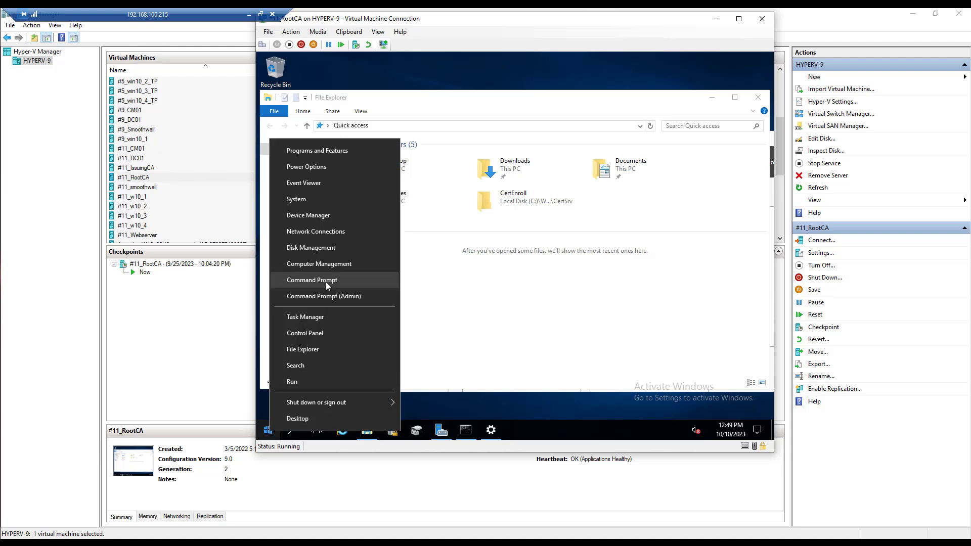
left_click(328, 252)
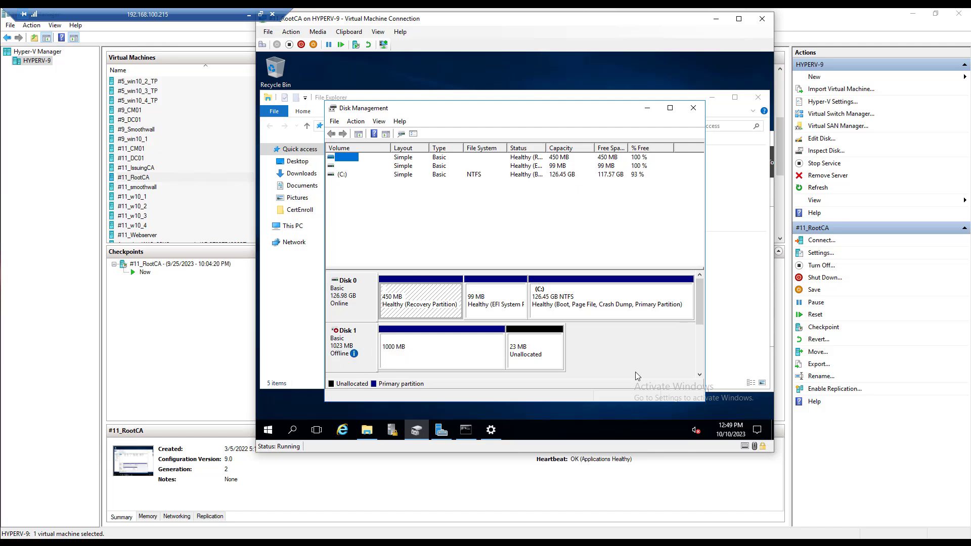
right_click(356, 331)
left_click(382, 337)
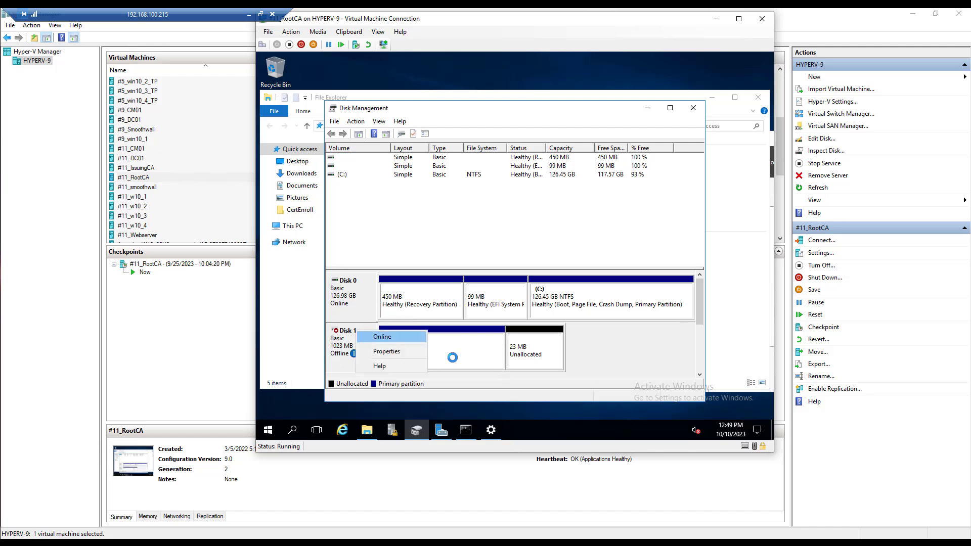
left_click(648, 107)
Open the PKI (E:) drive from This PC in File Explorer
left_click_drag(618, 103, 622, 110)
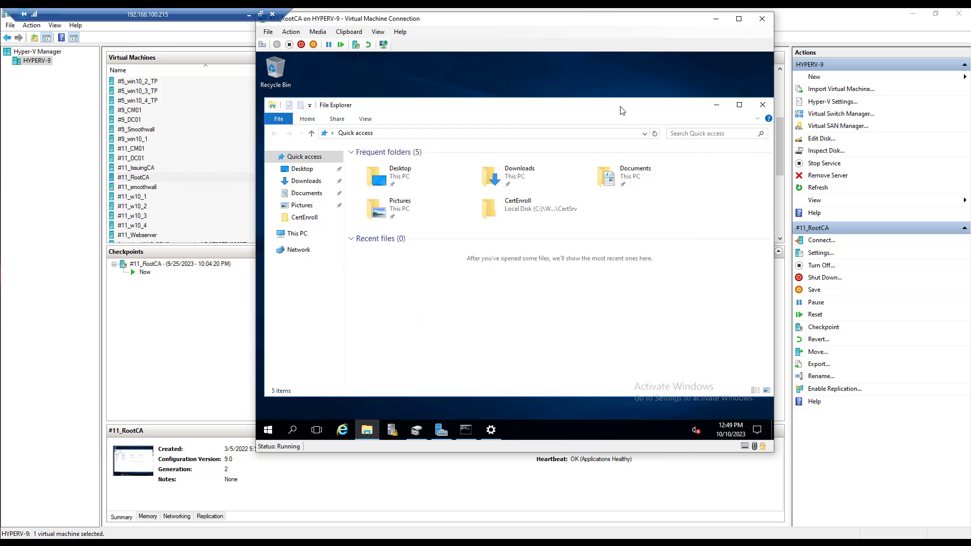
left_click(304, 234)
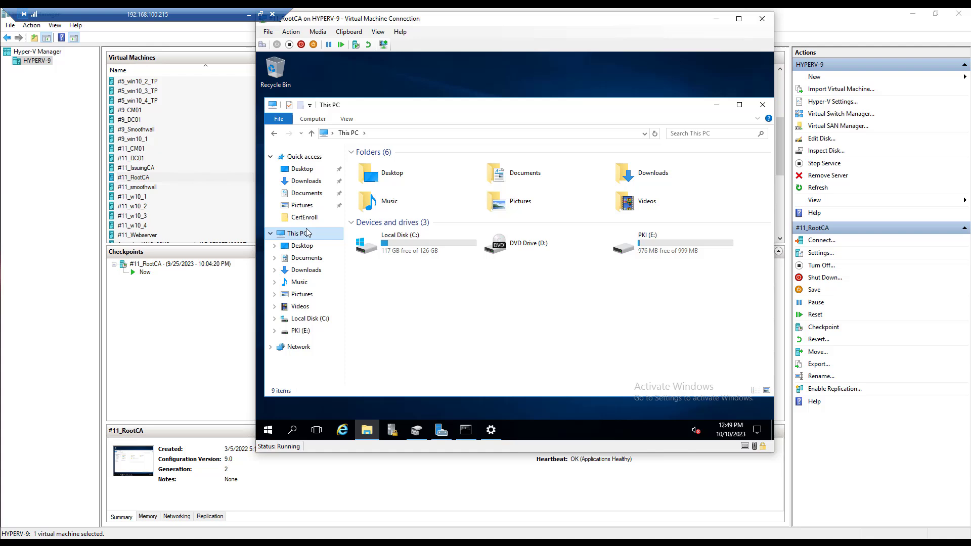
double_click(639, 260)
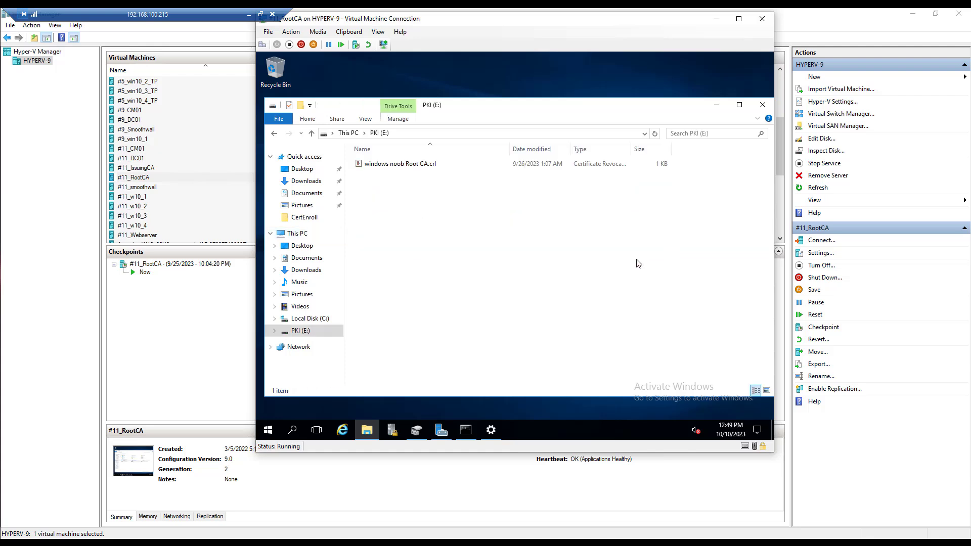
Copy "windows noob Root CA.crl" to e:\, overwriting the existing file
left_click(718, 105)
left_click(555, 285)
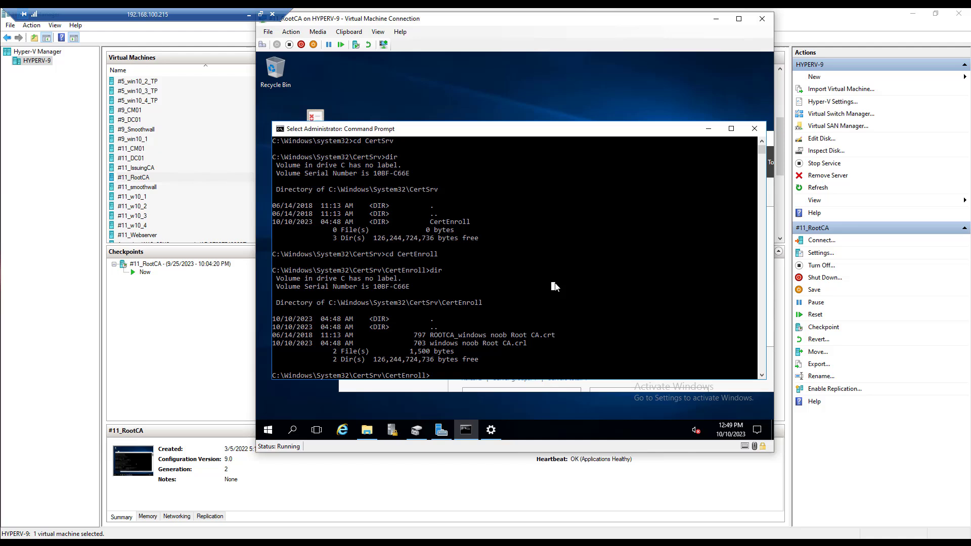
type("copy \"win")
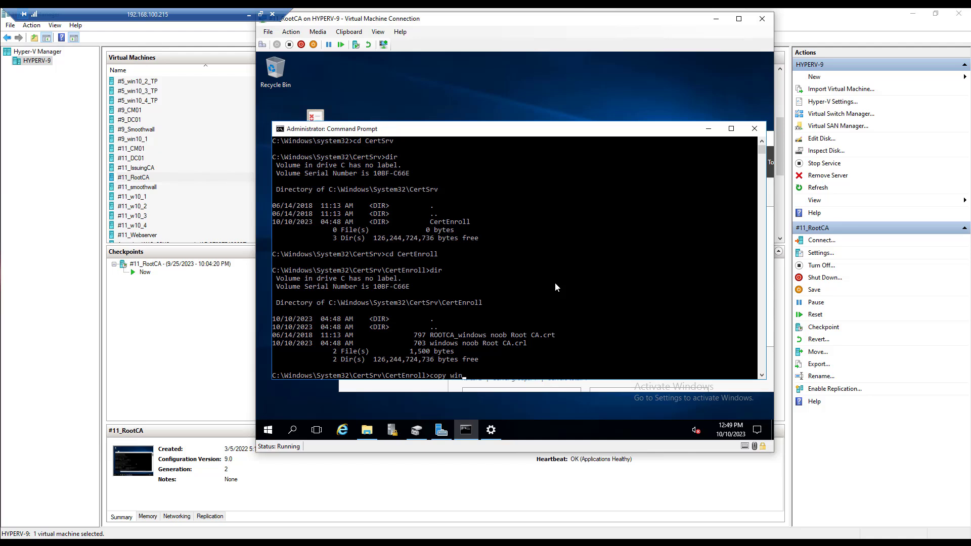
key("Tab")
type("e:\\")
key("Return")
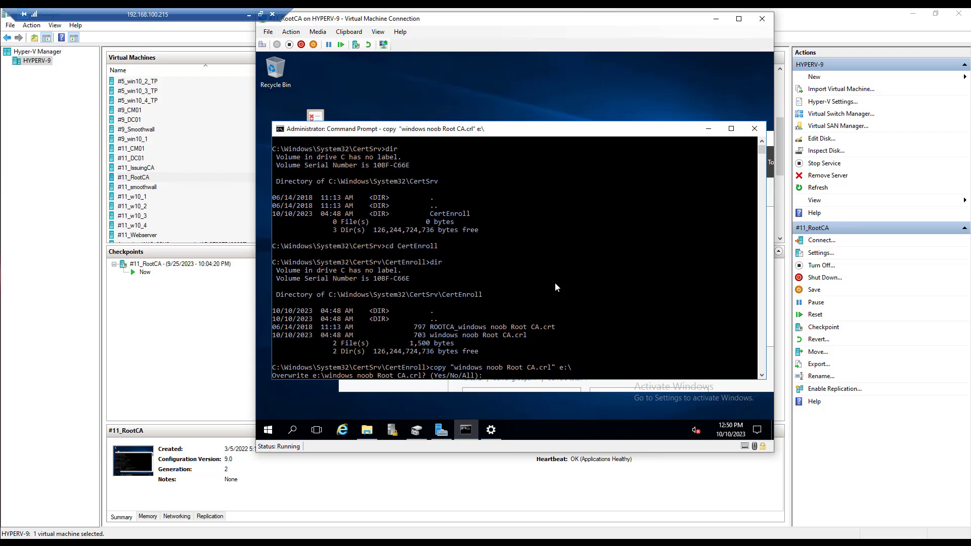
type("y")
key("Return")
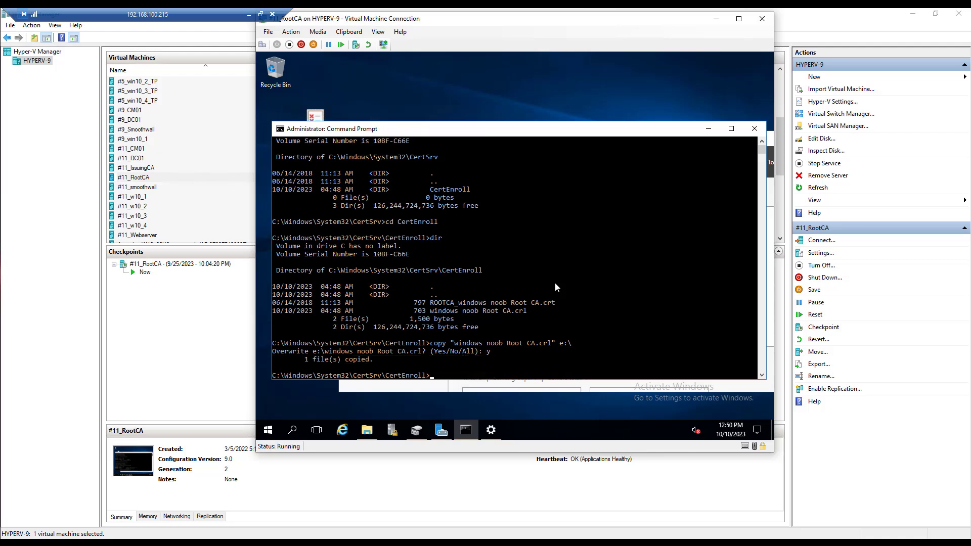
Check that the CRL on PKI (E:) is now dated 10/10/2023
left_click(367, 431)
left_click(551, 170)
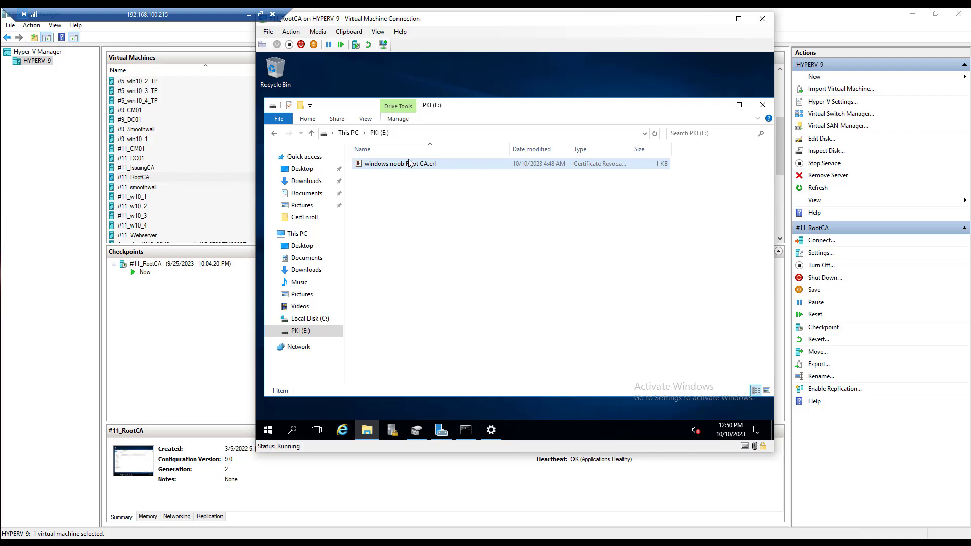
left_click(269, 32)
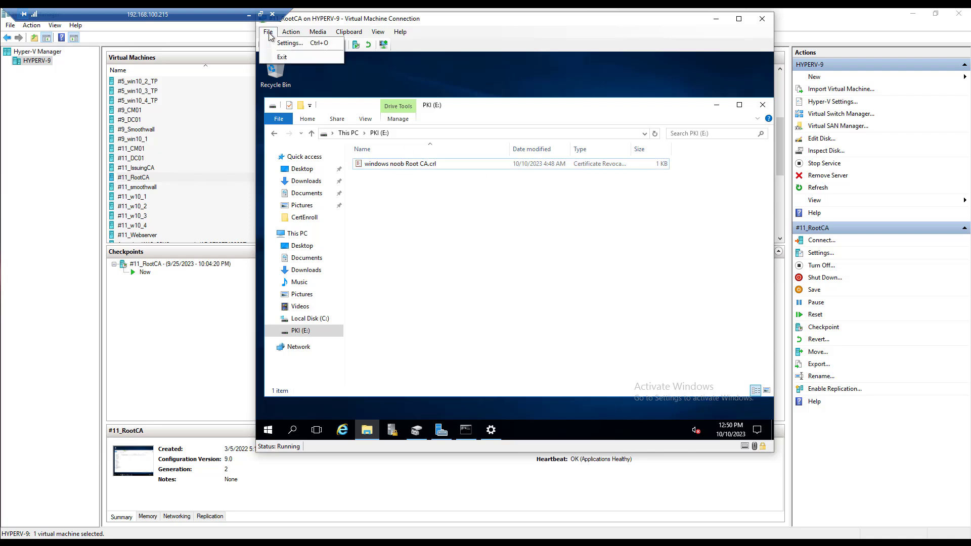
Take Disk 1 offline in the RootCA guest's Disk Management
left_click(417, 430)
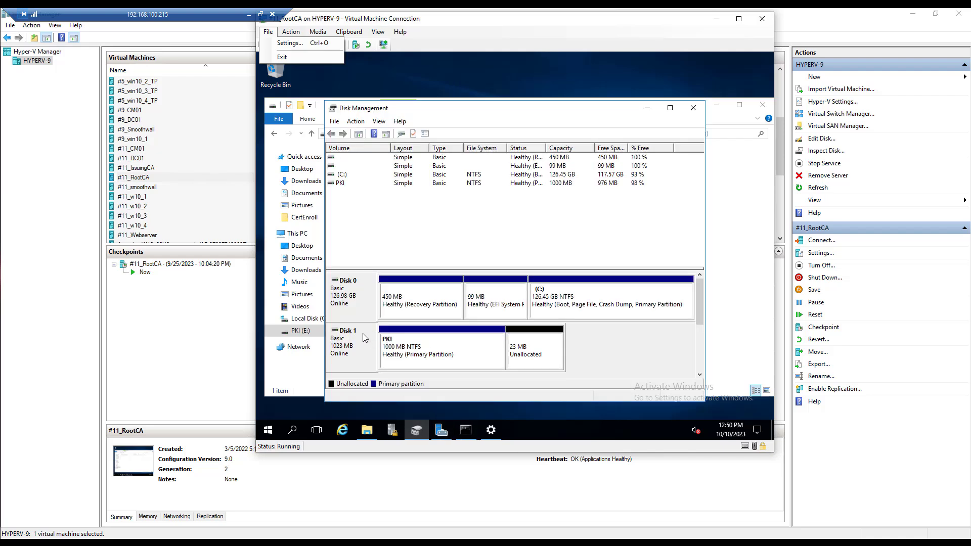
right_click(364, 338)
left_click(386, 299)
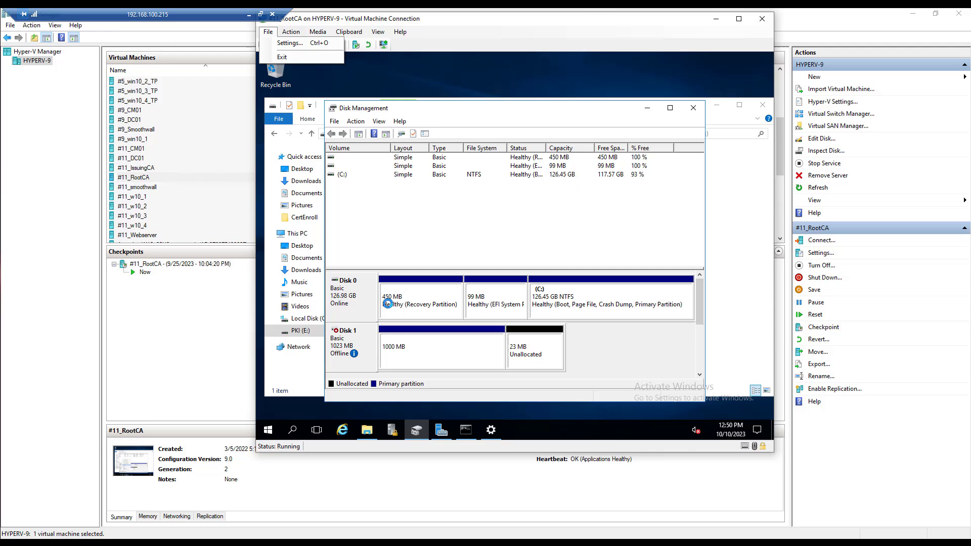
left_click(648, 108)
Remove the PKI.vhdx hard drive from the #11_RootCA VM settings
left_click(291, 32)
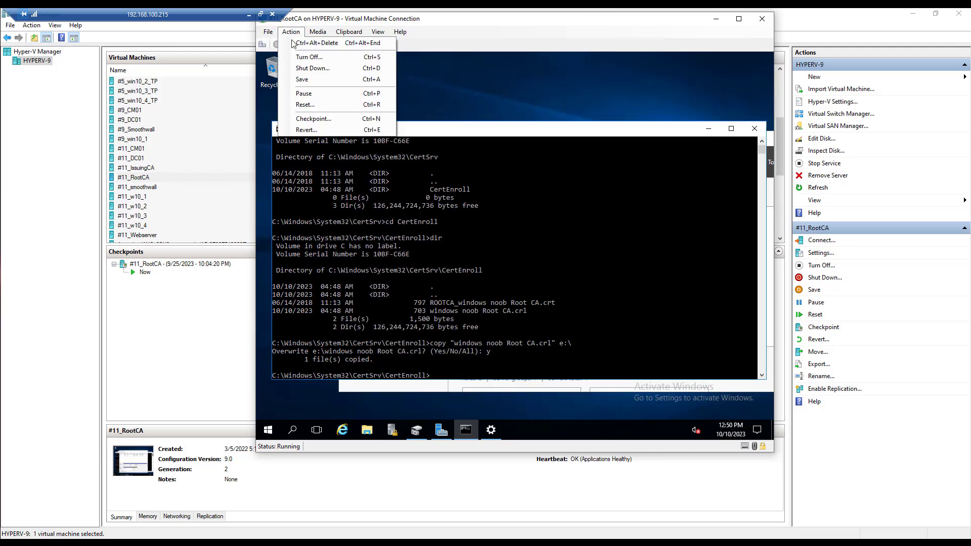
left_click(284, 44)
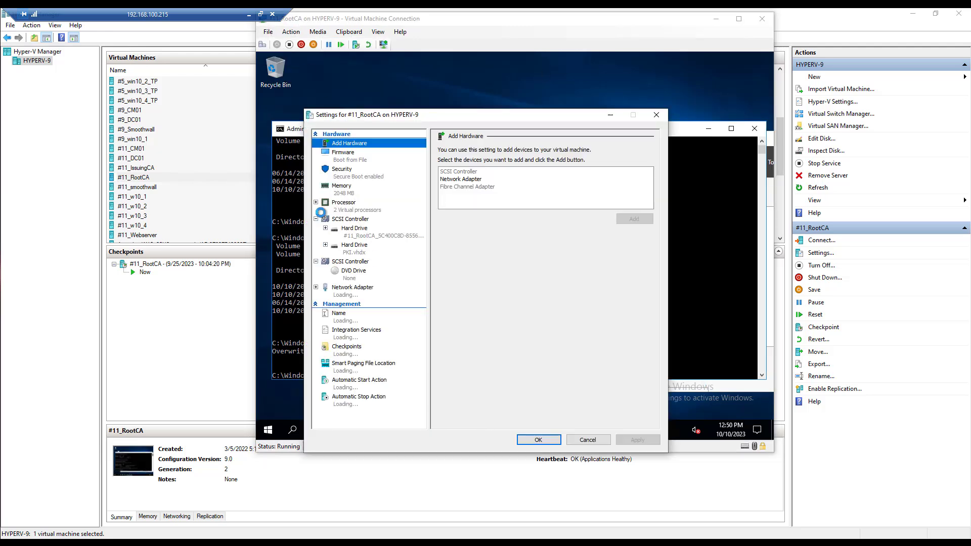
left_click(345, 246)
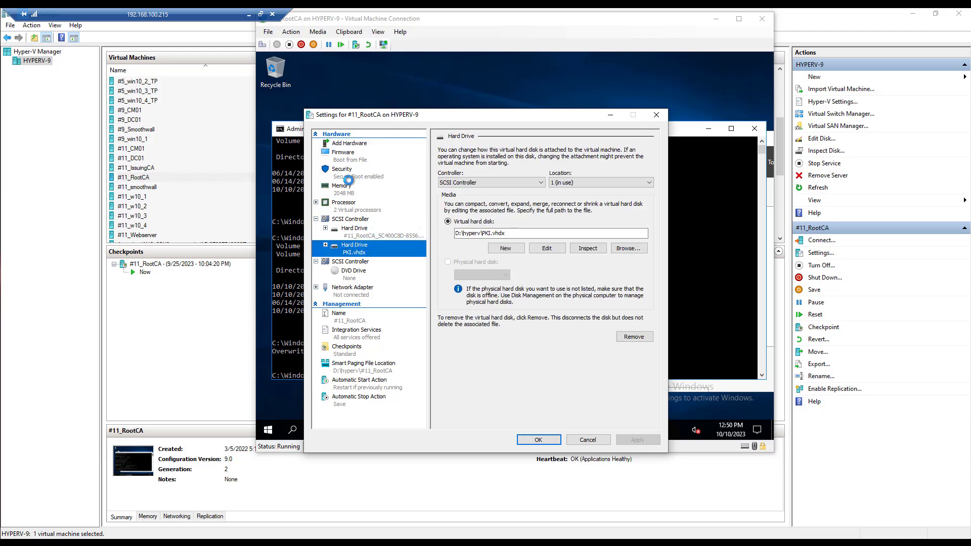
left_click(632, 335)
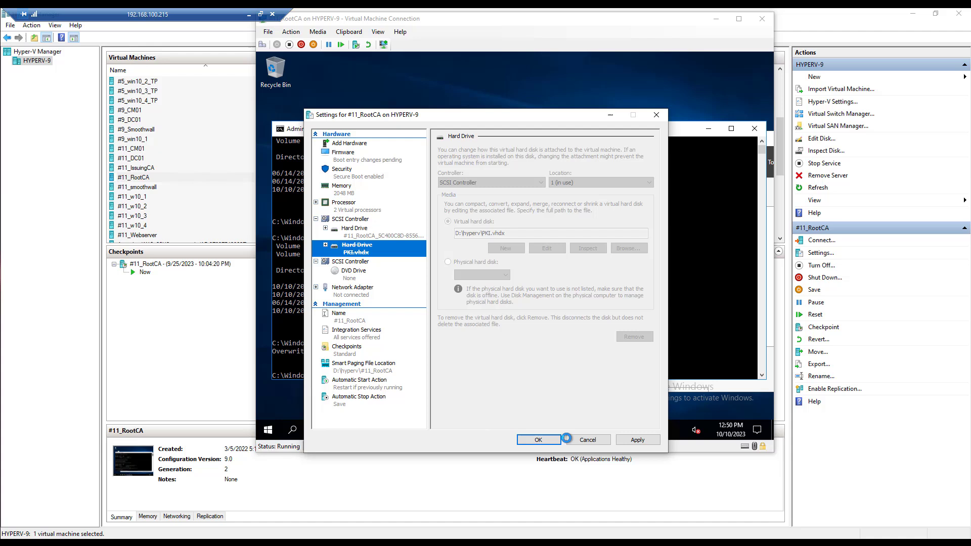
left_click(618, 439)
left_click(538, 440)
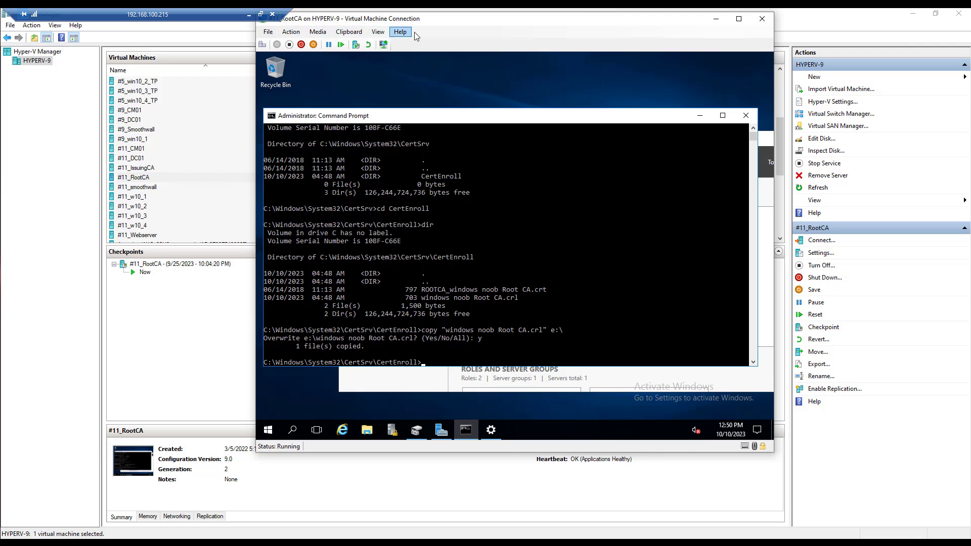
left_click_drag(473, 26, 495, 34)
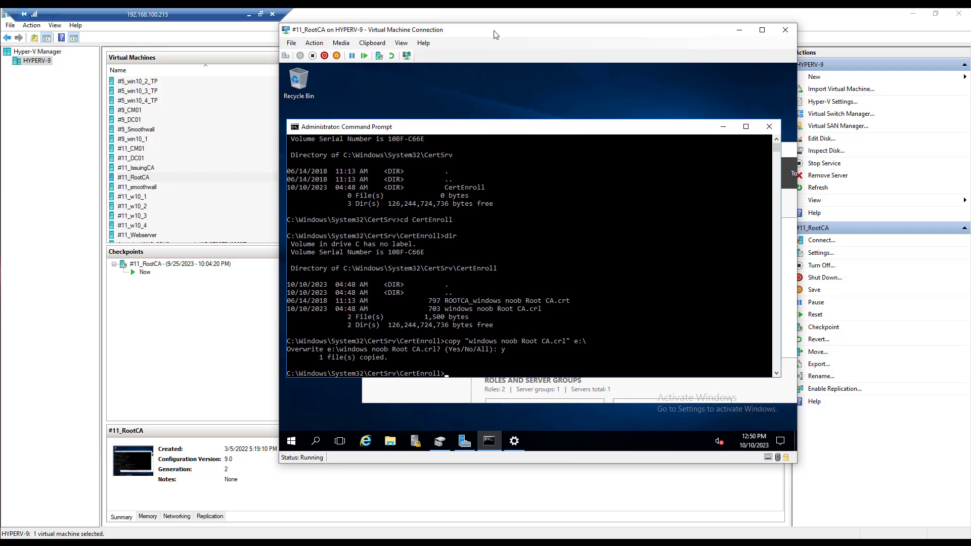
In the #11_IssuingCA VM settings, add a new hard drive to the SCSI controller
left_click(137, 169)
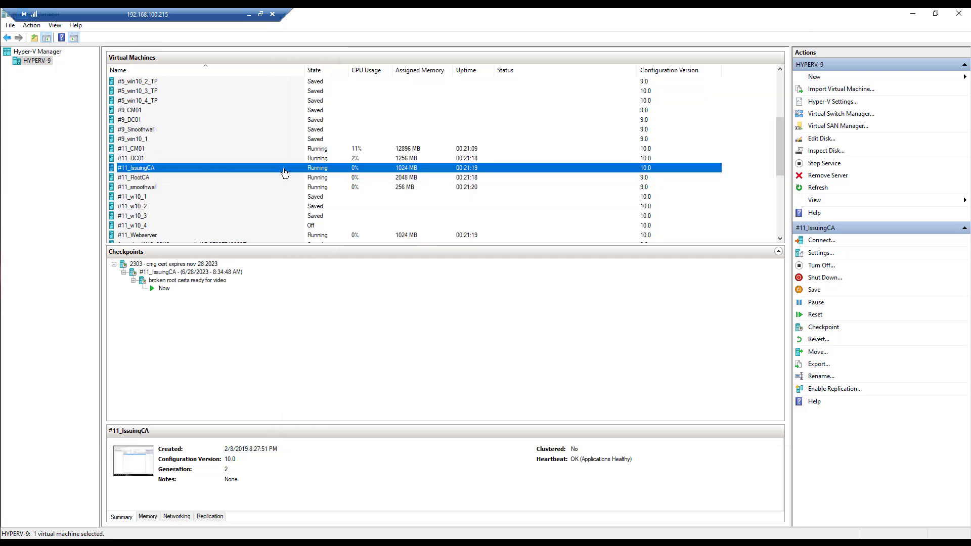
key("alt+Tab")
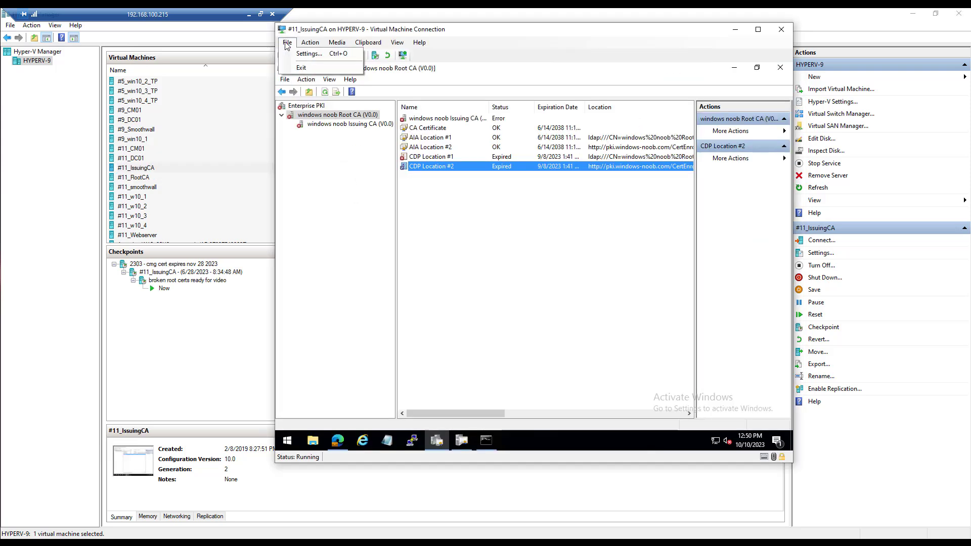
left_click(285, 55)
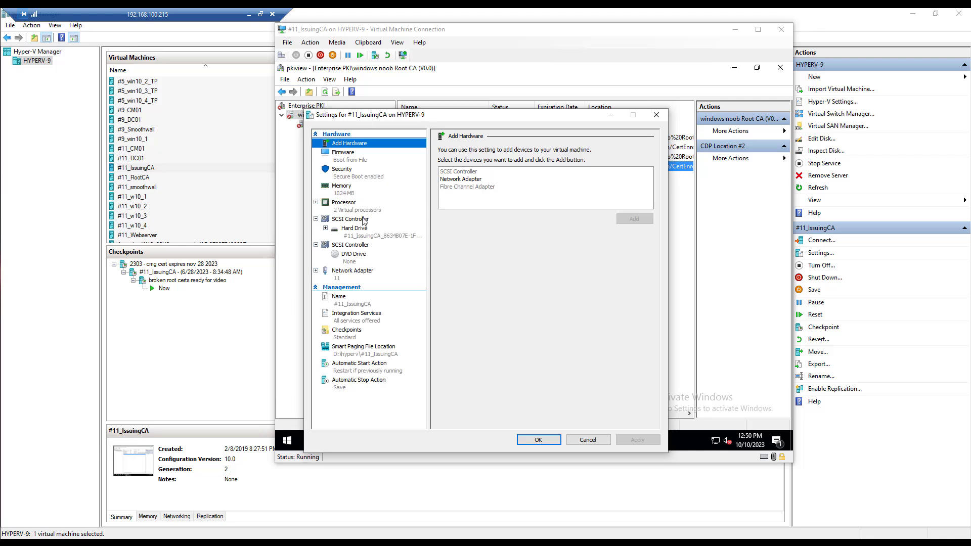
left_click(350, 219)
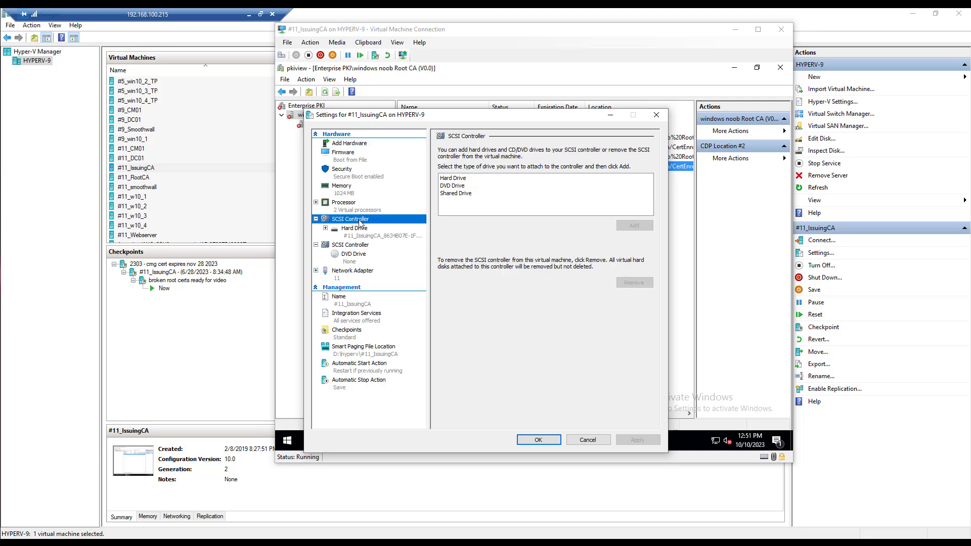
left_click(459, 178)
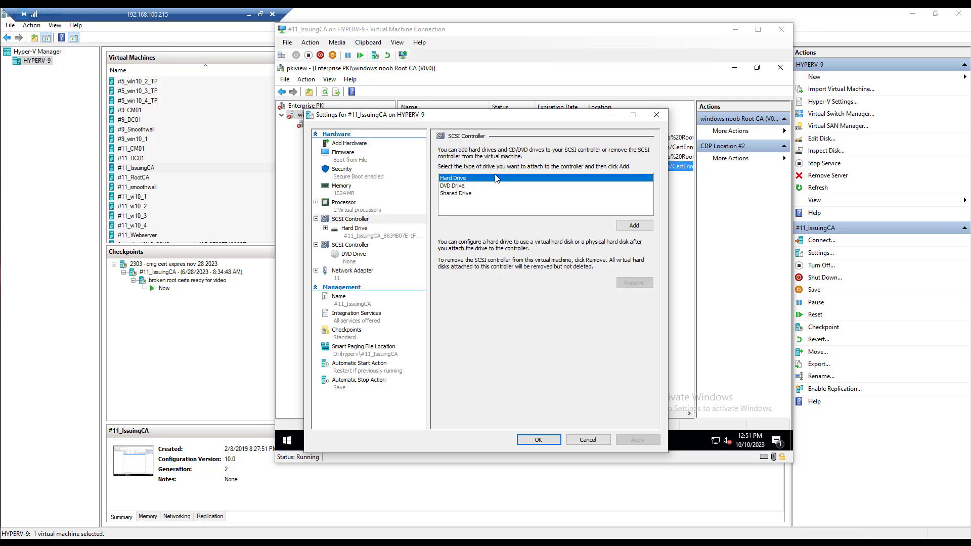
left_click(637, 225)
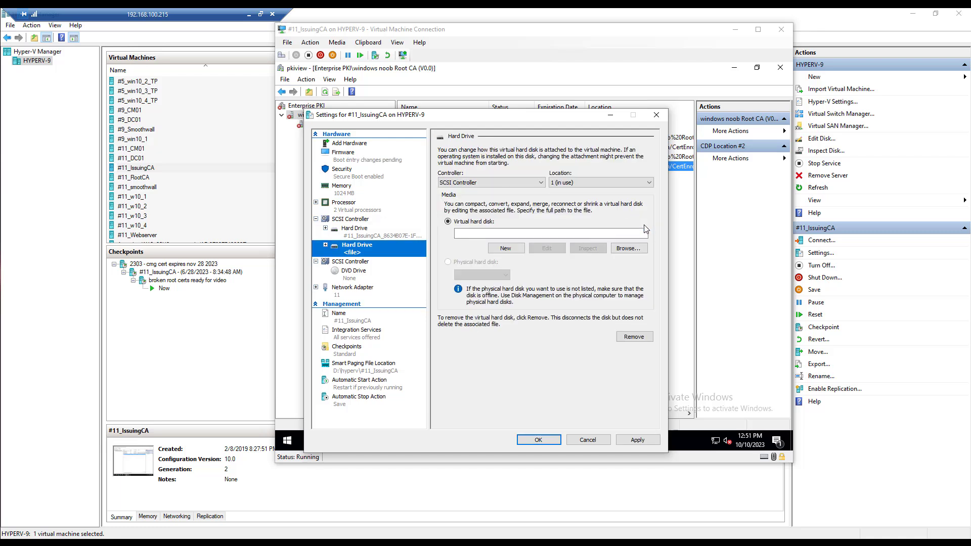
Point the new hard drive at D:\hyperv\PKI.vhdx and apply the settings
left_click(635, 249)
scroll(559, 303, "down", 2)
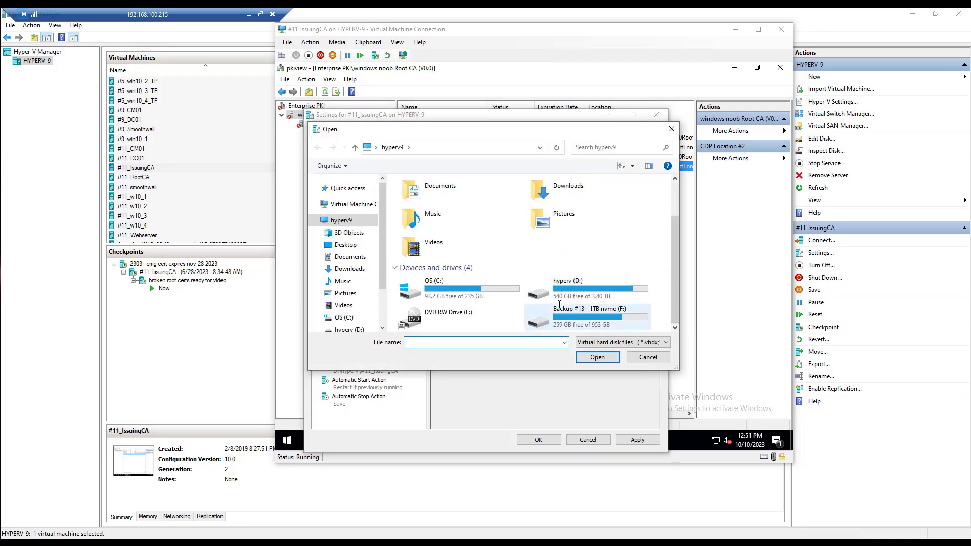
double_click(411, 196)
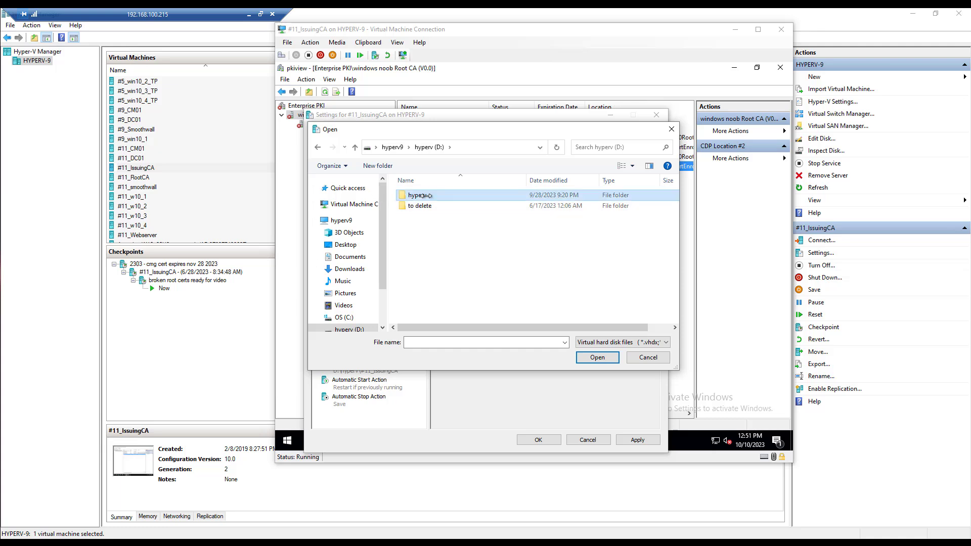
scroll(459, 296, "down", 5)
left_click(420, 317)
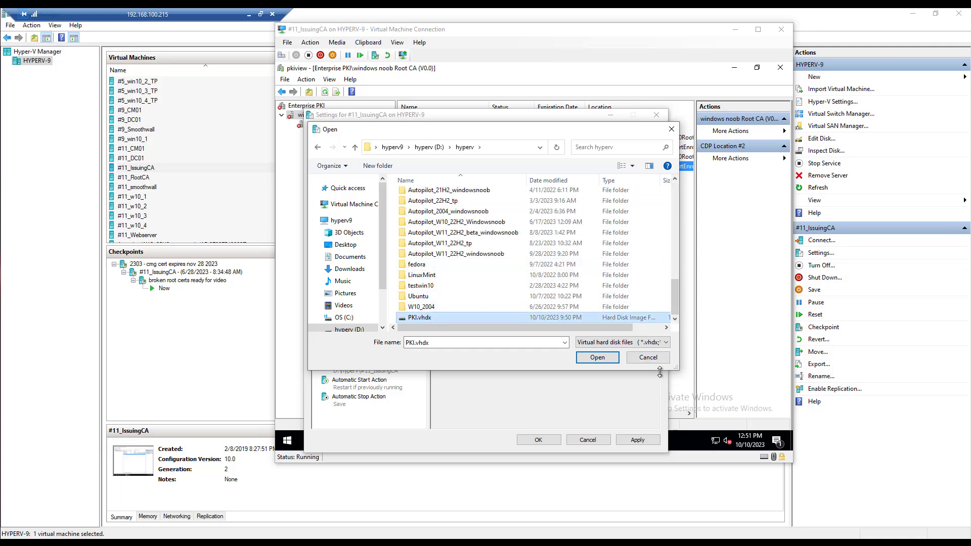
left_click(614, 358)
left_click(637, 440)
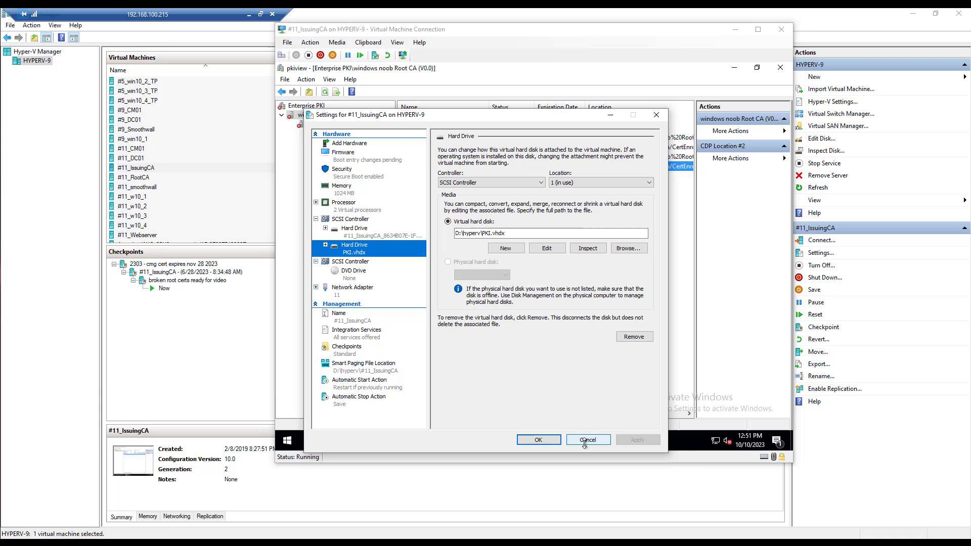
left_click(538, 440)
Bring Disk 1 online as the 1000 MB PKI (E:) volume in the IssuingCA guest
right_click(289, 443)
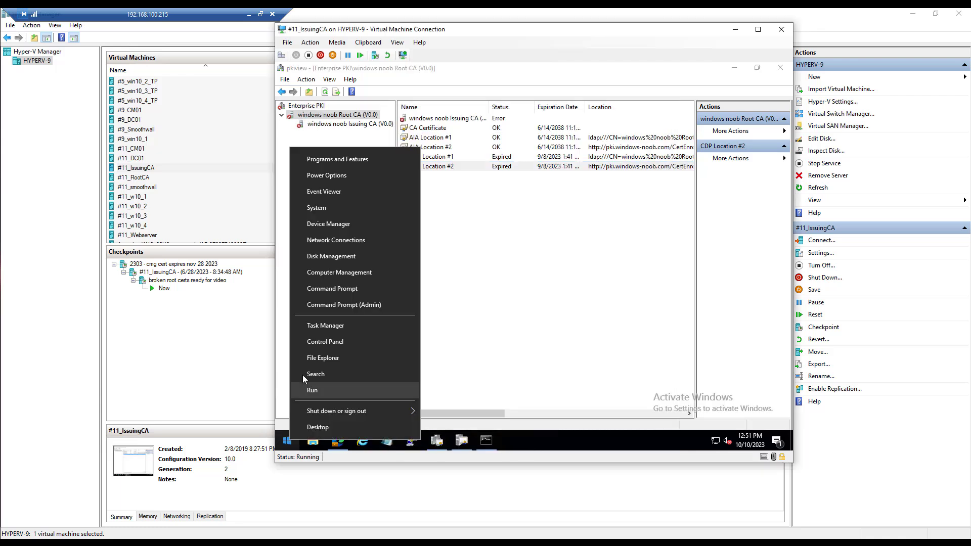
left_click(361, 259)
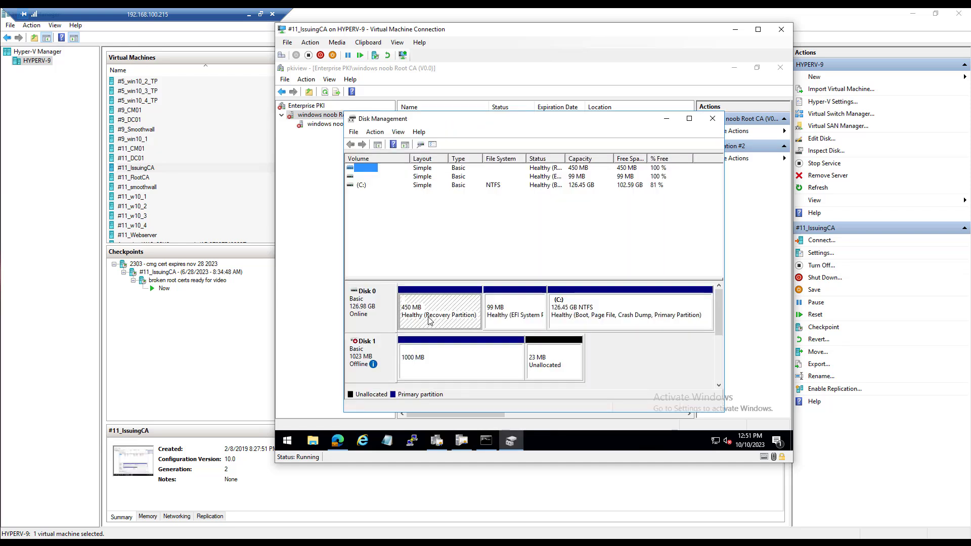
right_click(374, 343)
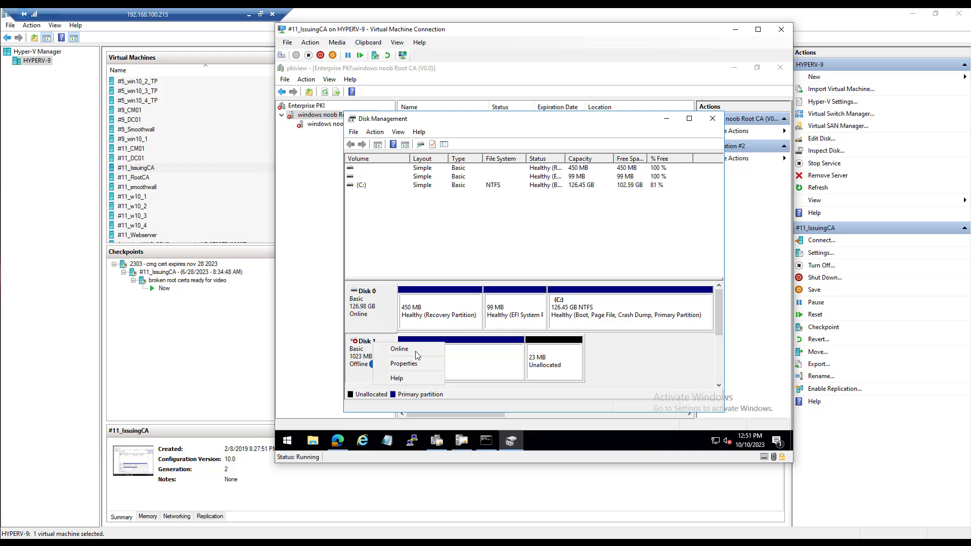
left_click(412, 350)
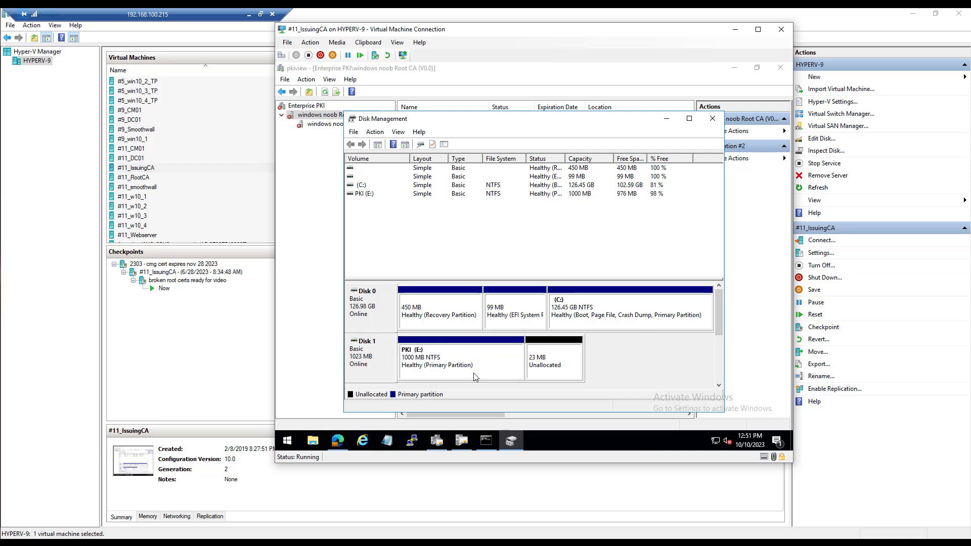
left_click_drag(474, 123, 521, 127)
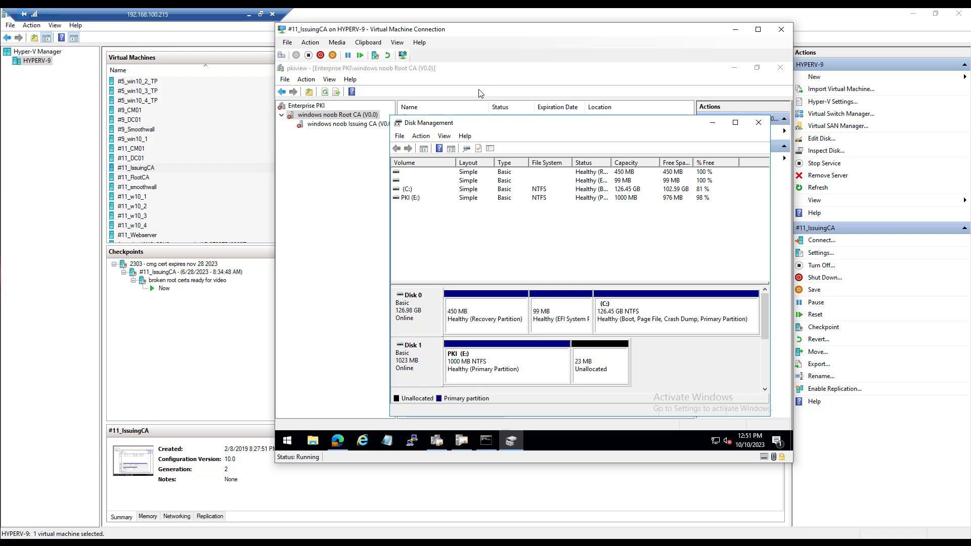
left_click(475, 68)
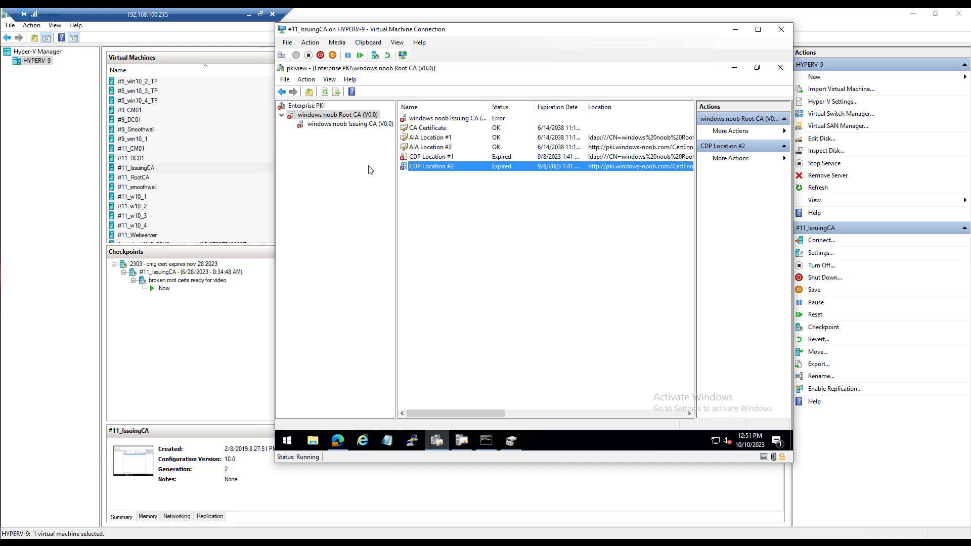
Open PKI (E:) in File Explorer to view windows noob Root CA.crl dated 10/10/2023
left_click(494, 442)
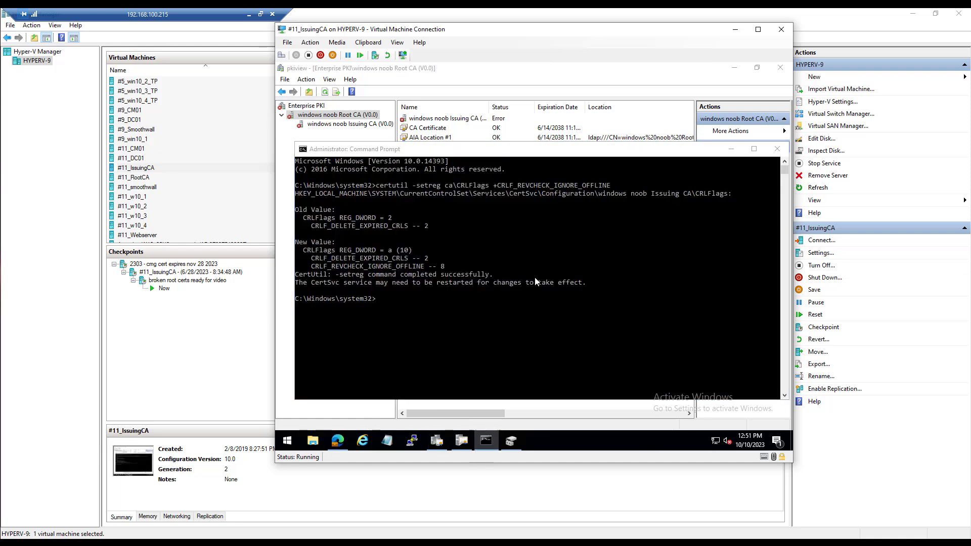
key("super+e")
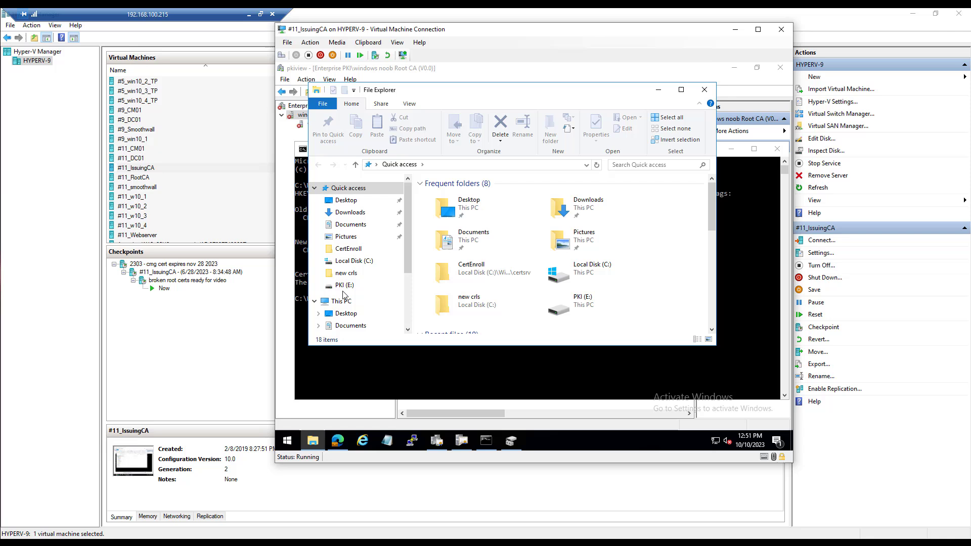
left_click(344, 286)
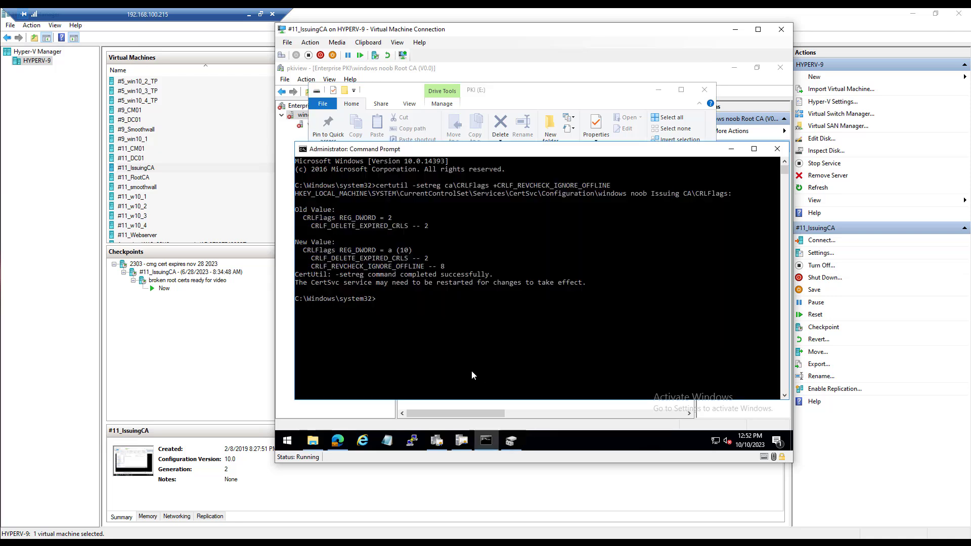
Change into the certsrv\CertEnroll folder and list its files
left_click(472, 371)
type("cd ")
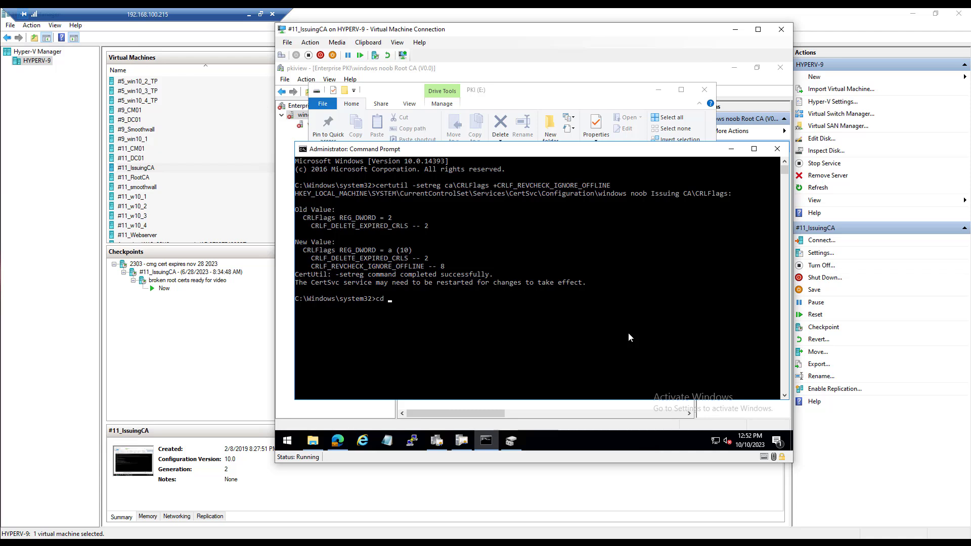
type("CertLog")
key("Tab")
key("Return")
type("cd Cer")
key("Tab")
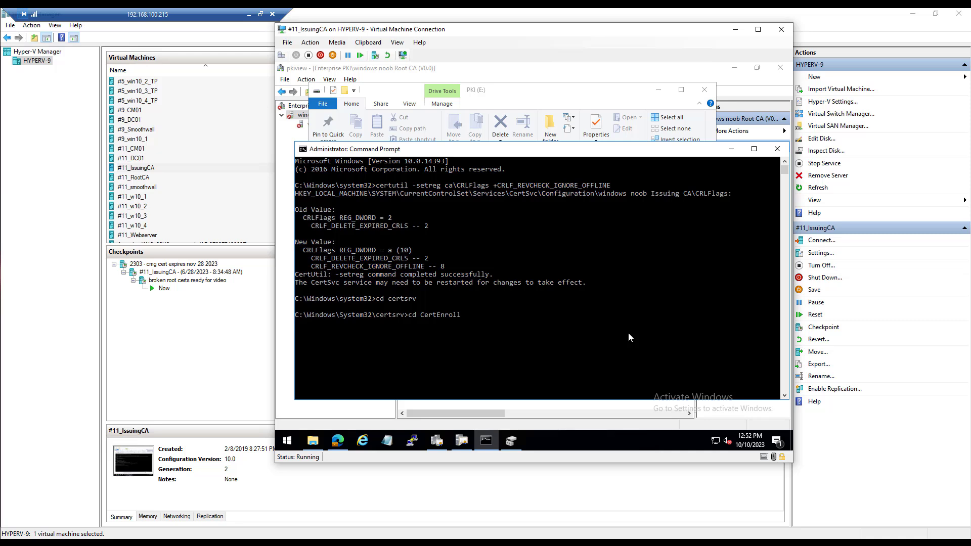
key("Return")
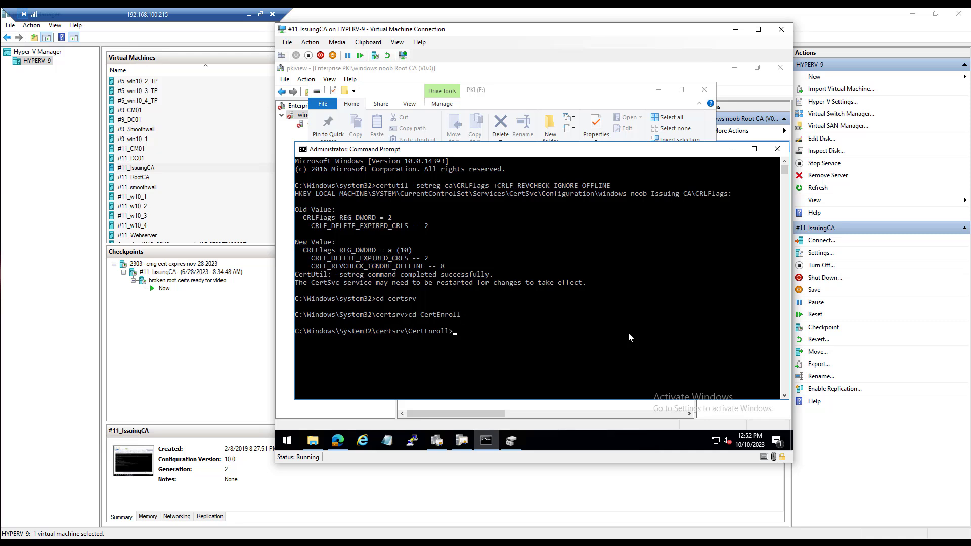
type("dir")
key("Return")
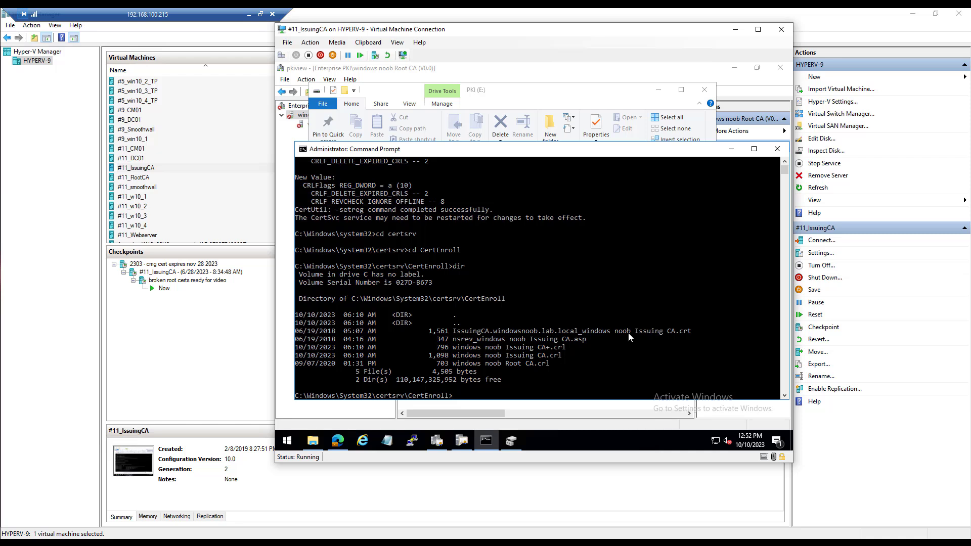
Copy "windows noob Root CA.crl" from drive E into CertEnroll, overwriting the old copy
left_click_drag(554, 363, 295, 364)
right_click(742, 308)
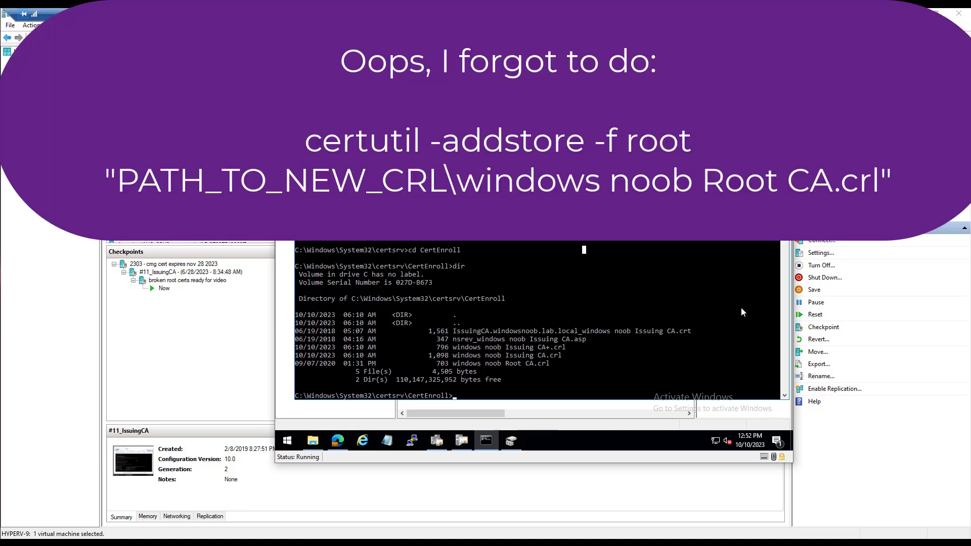
type("copy \"e:")
type("\\win")
key("Tab")
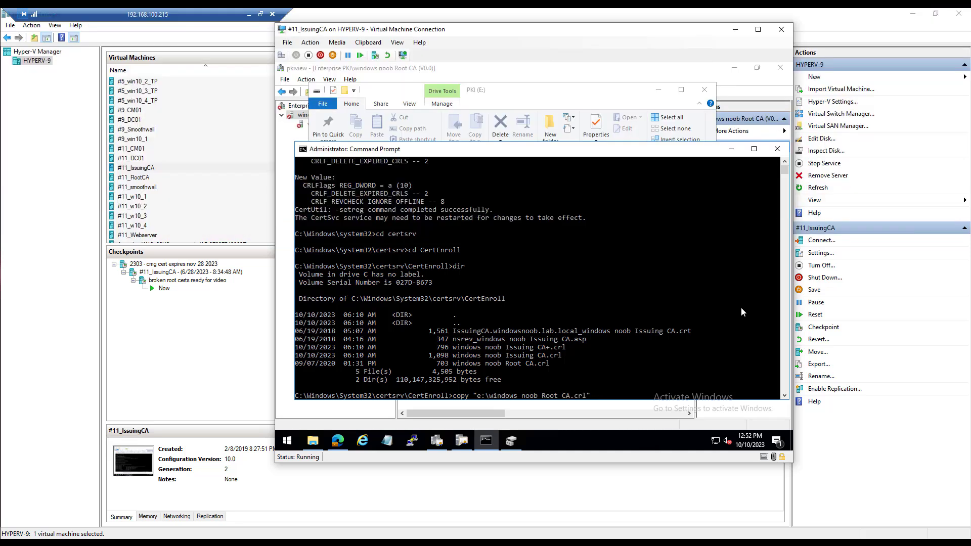
type(".")
key("Return")
type("y")
key("Return")
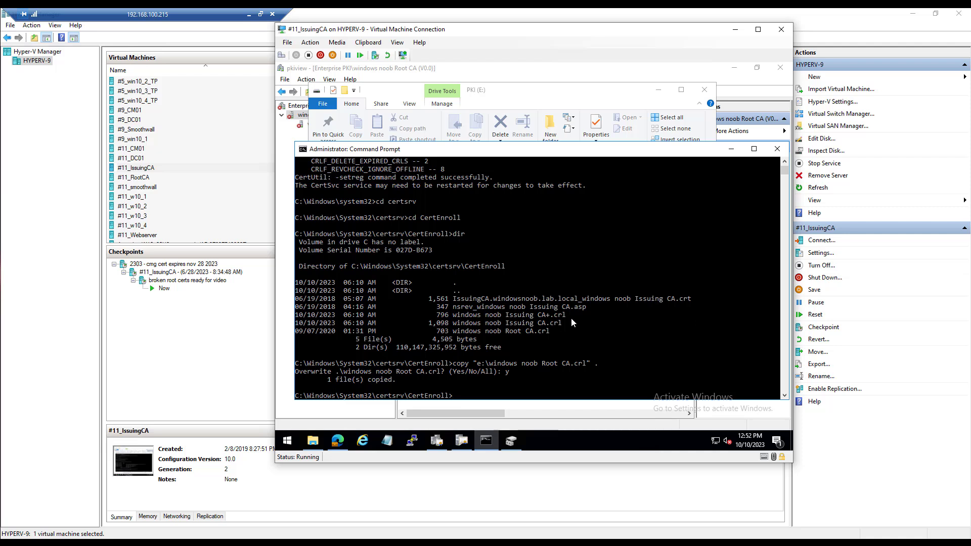
Publish windows noob Root CA.crl to Active Directory with certutil -f -dspublish
type("certutil -f -dsp")
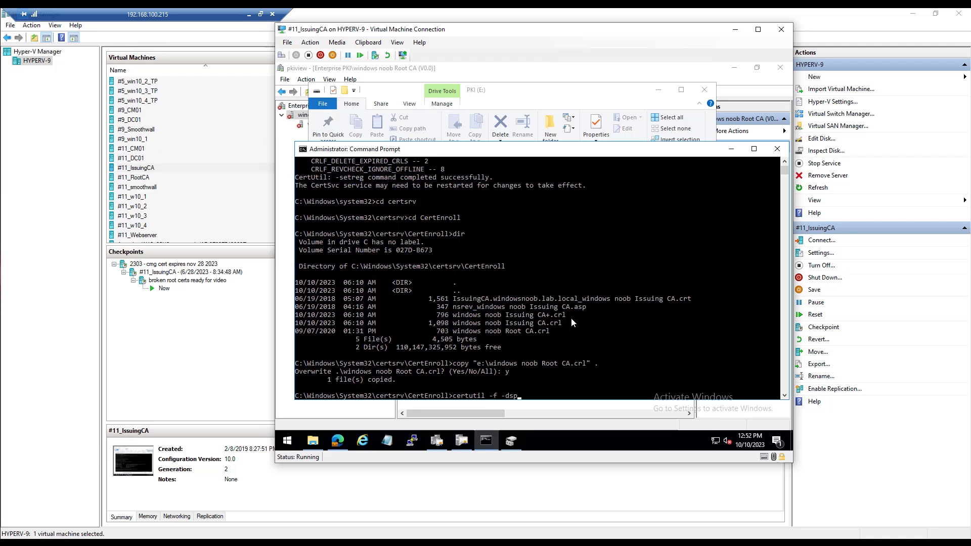
type("ublish")
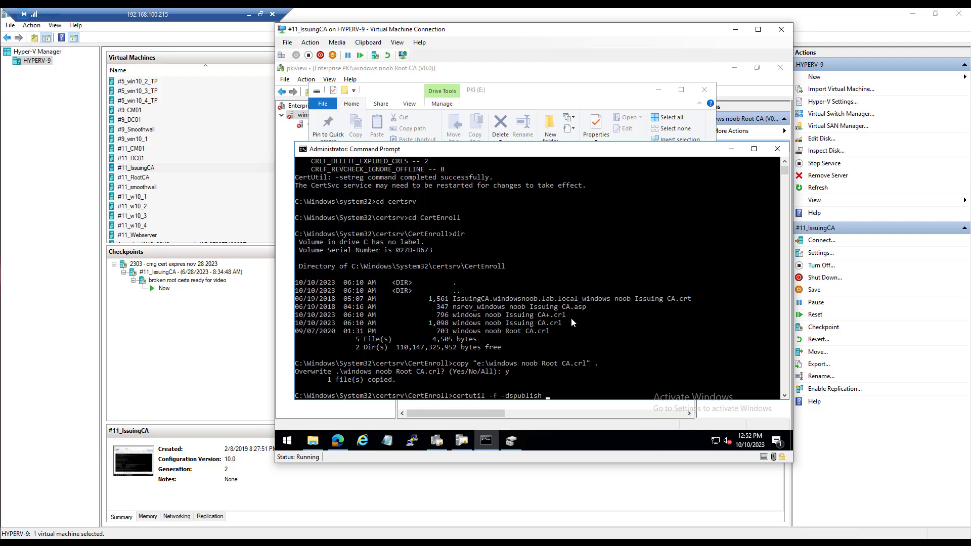
type("\"windows noob Issuing CA.crl\"")
key("Tab")
key("Tab")
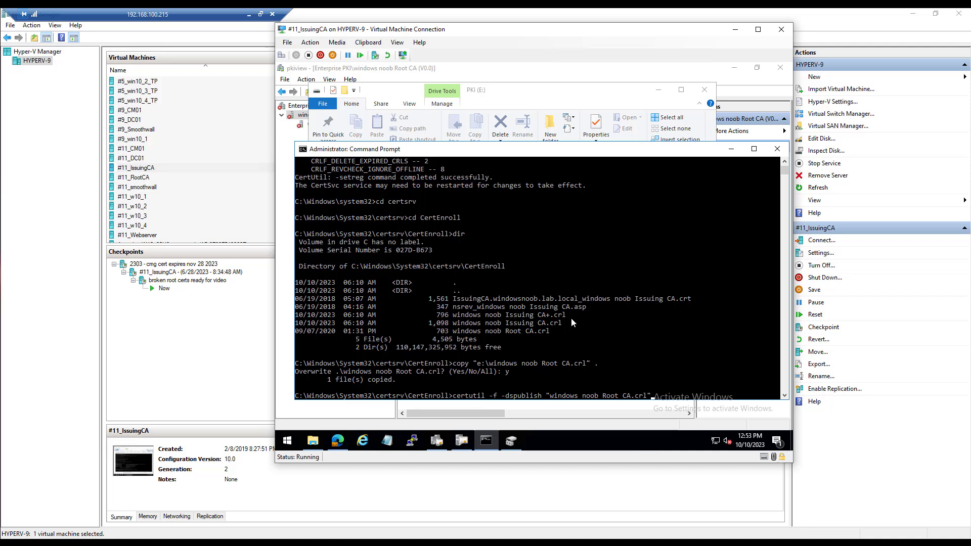
key("Return")
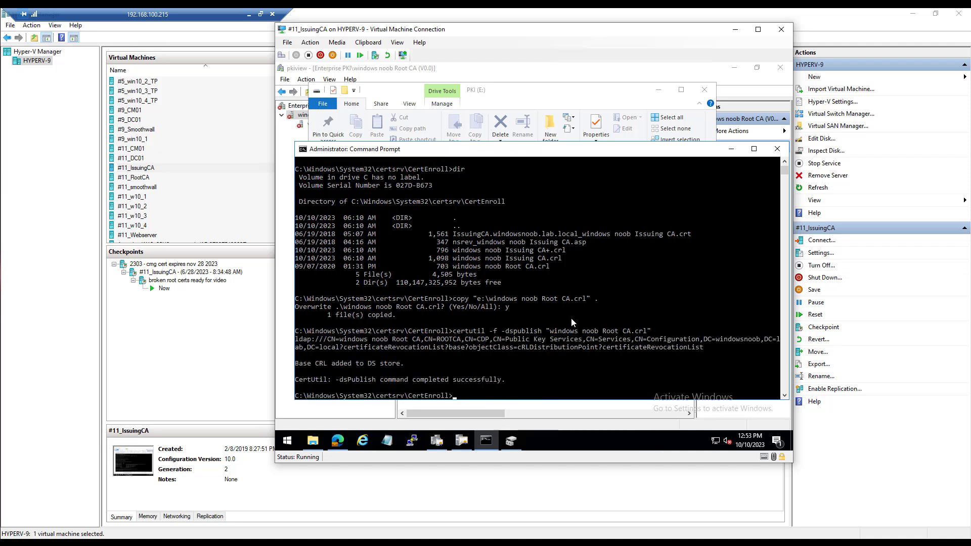
Publish the same CRL again with RootCA appended to the command
key("Up")
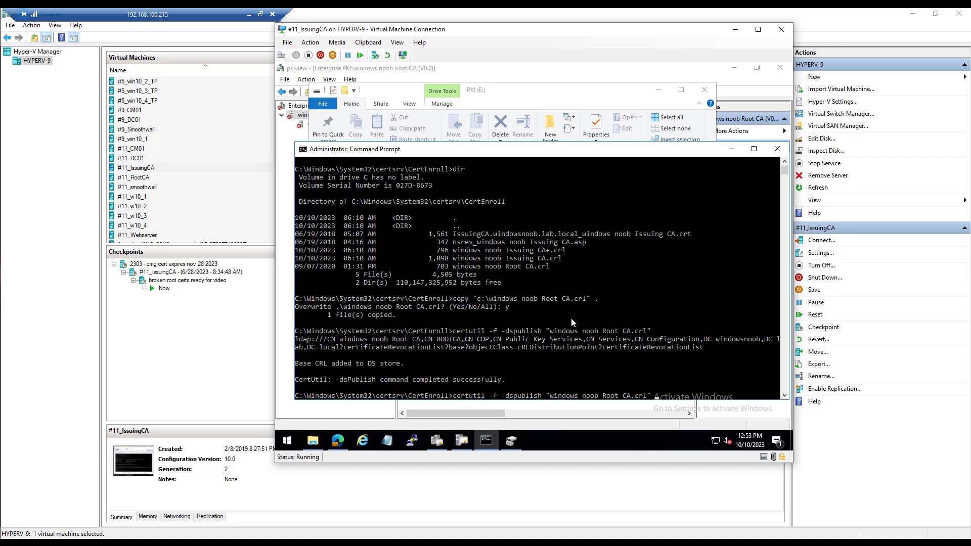
type("RootCA")
key("Return")
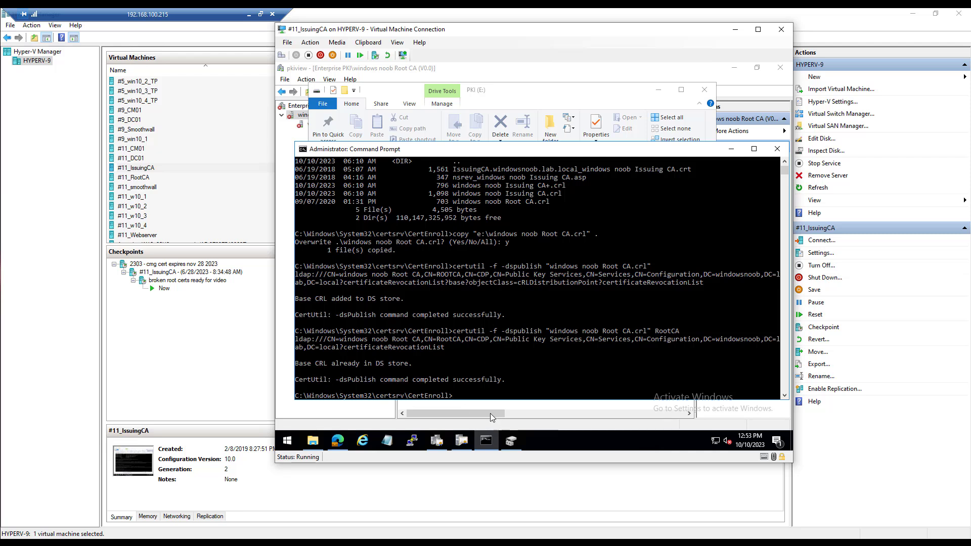
Stop and then start Certificate Services on the windows noob Issuing CA
left_click(511, 442)
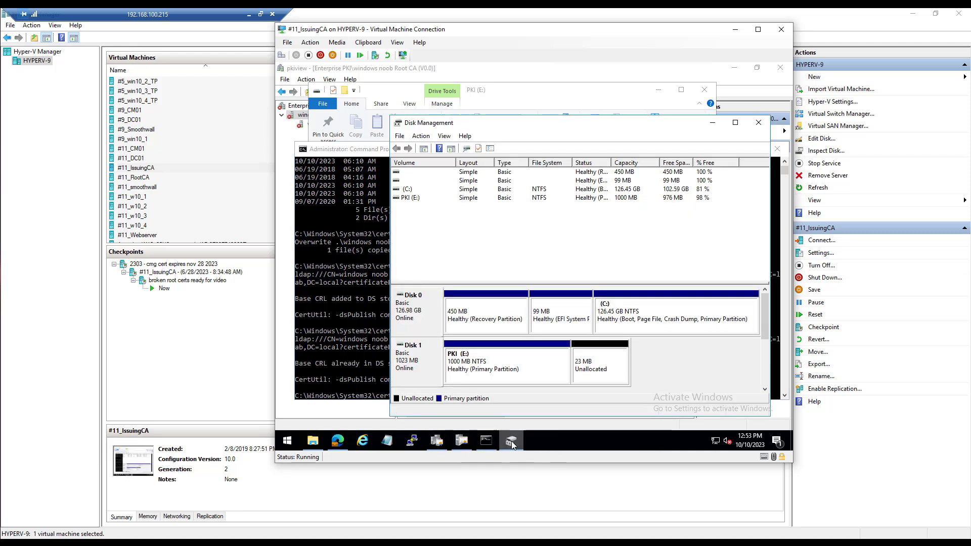
left_click(511, 442)
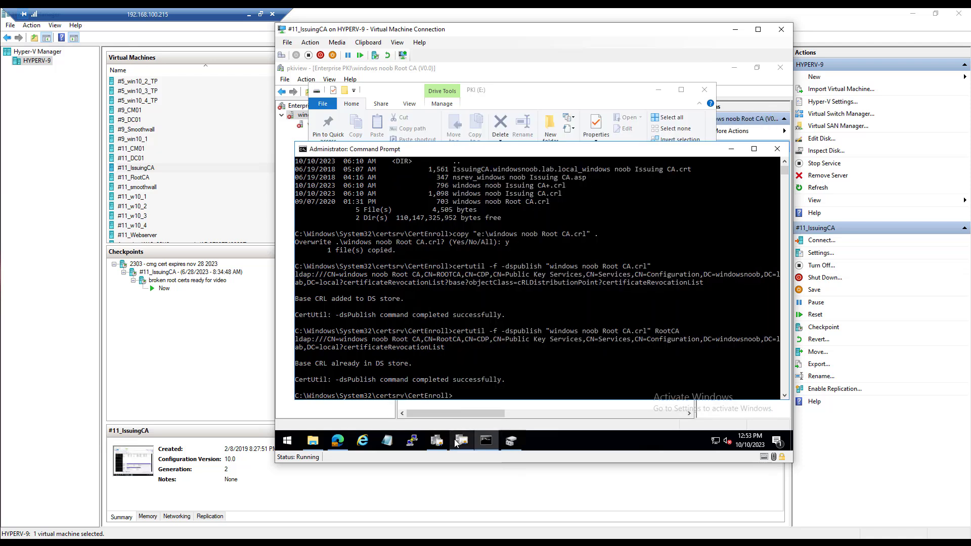
left_click(457, 442)
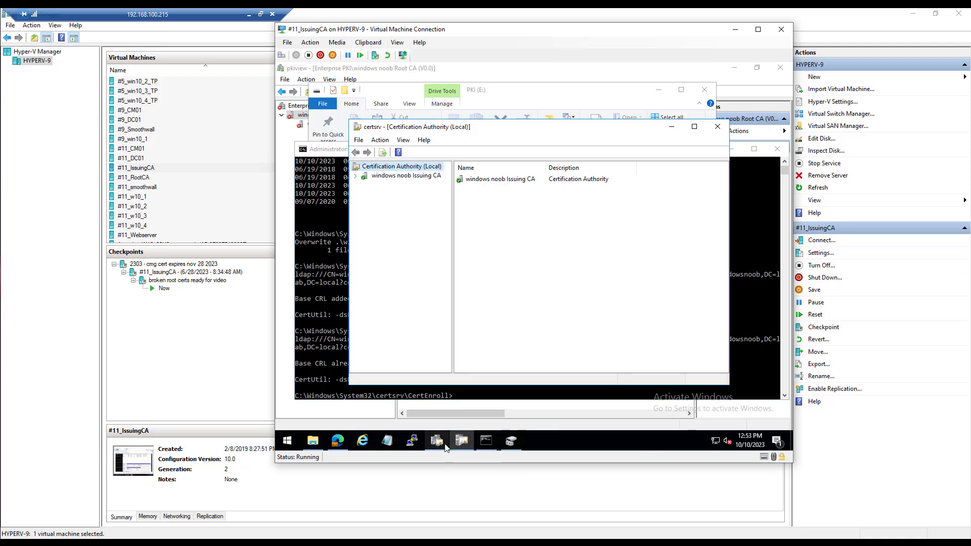
left_click(412, 179)
right_click(422, 178)
mouse_move(490, 186)
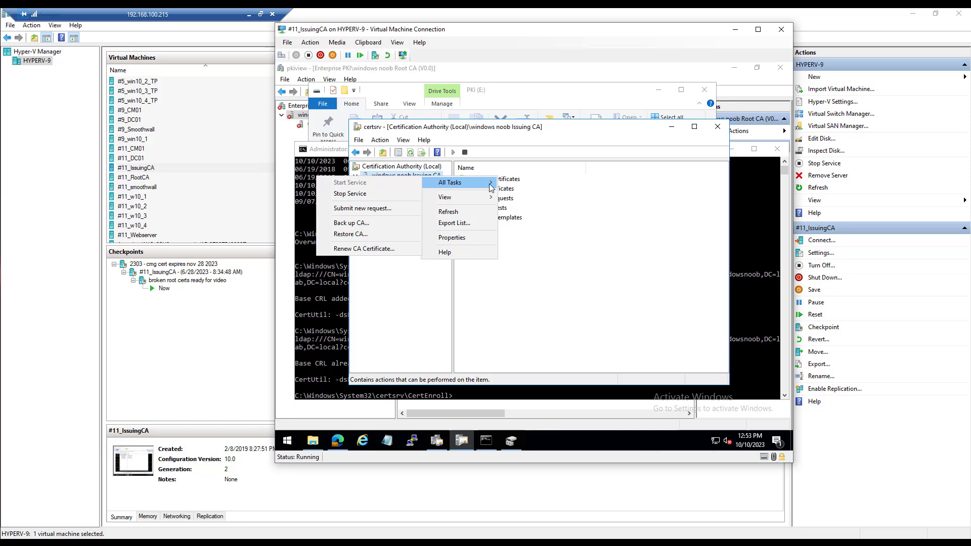
left_click(354, 194)
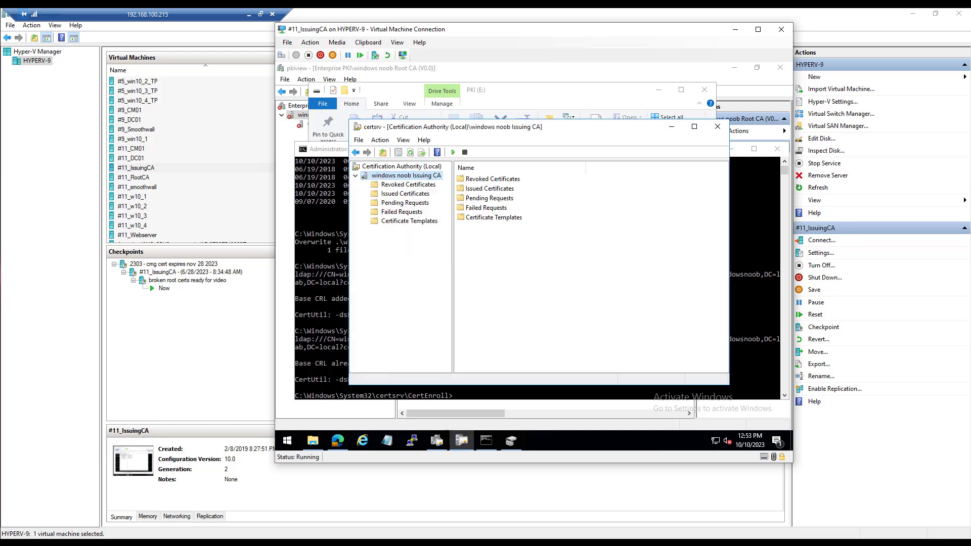
right_click(396, 178)
mouse_move(409, 187)
left_click(347, 186)
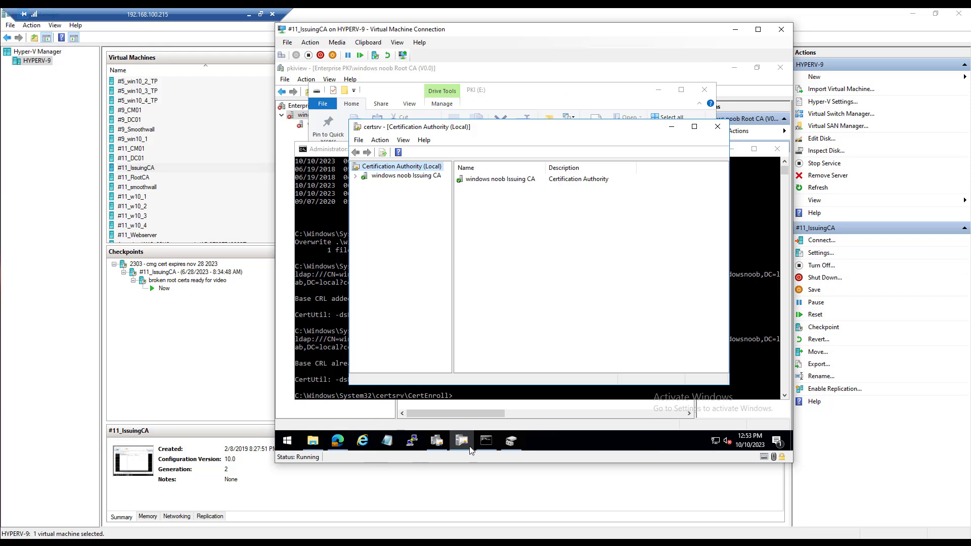
Inspect the Root CA's CDP Location #1 CRL and its effective date in pkiview
left_click(436, 440)
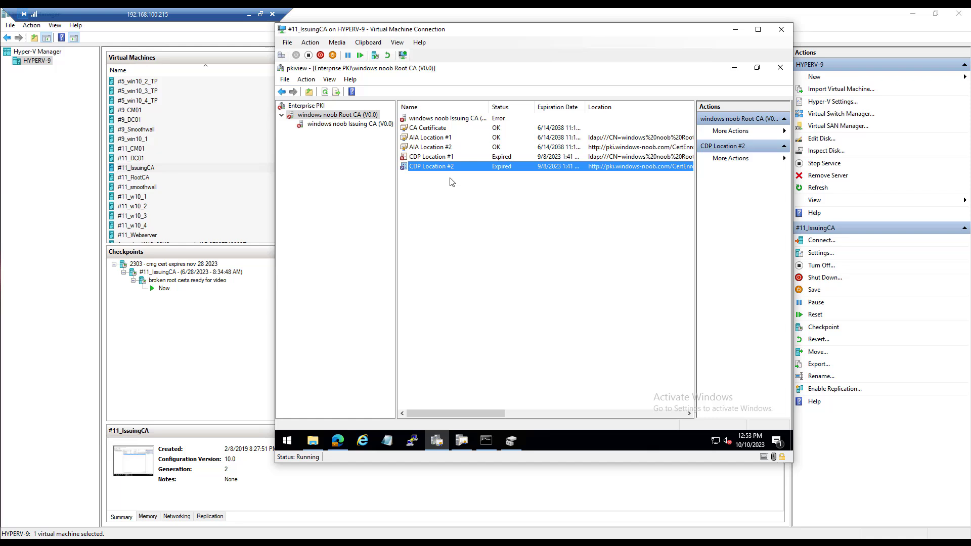
left_click(424, 158)
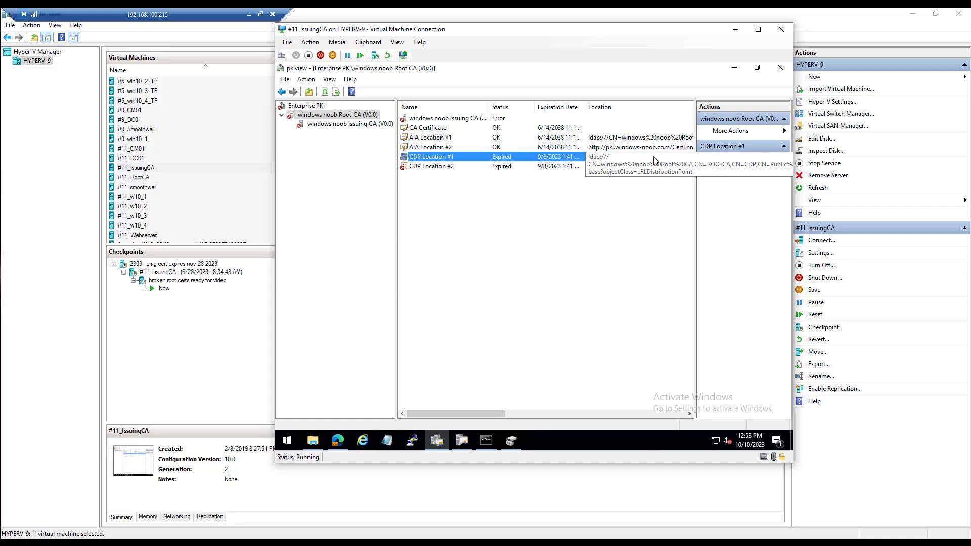
double_click(425, 157)
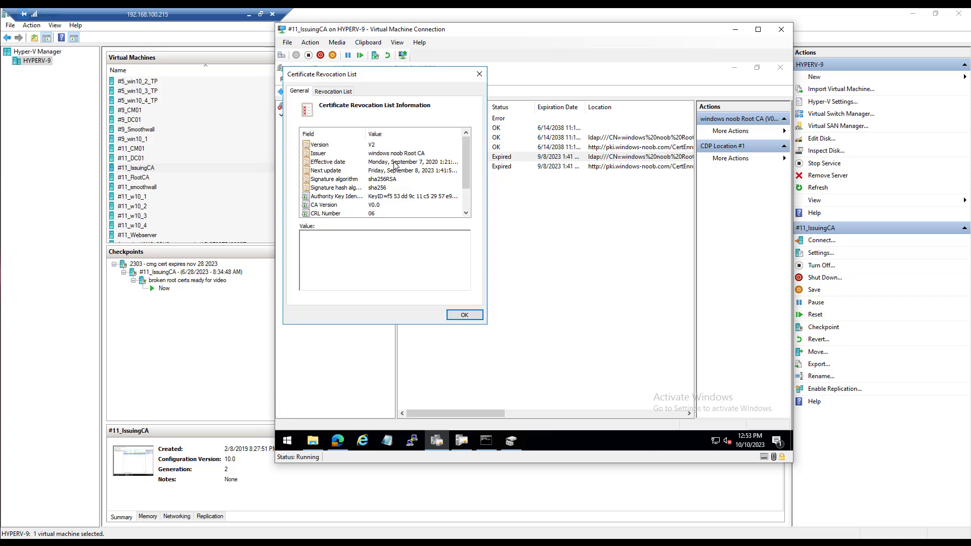
left_click_drag(467, 155, 470, 191)
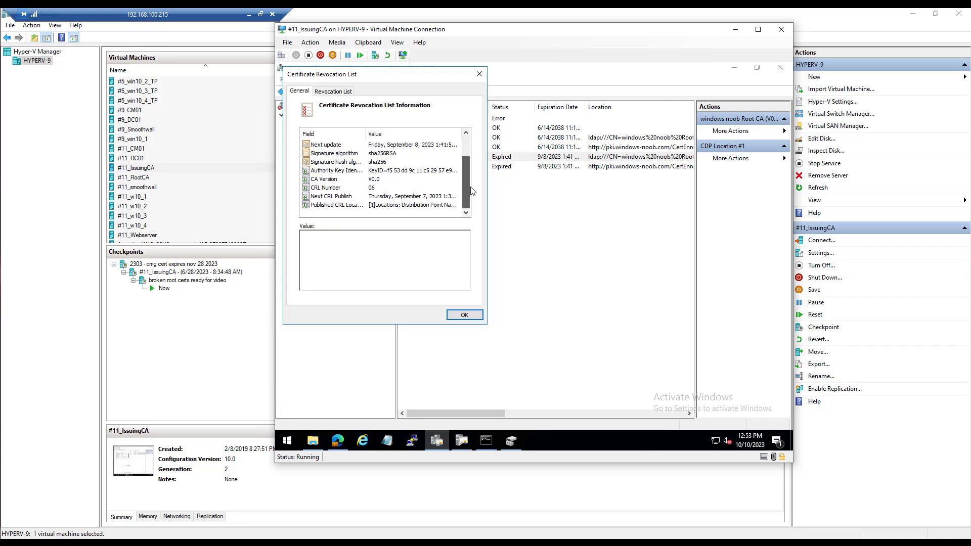
left_click_drag(472, 191, 467, 154)
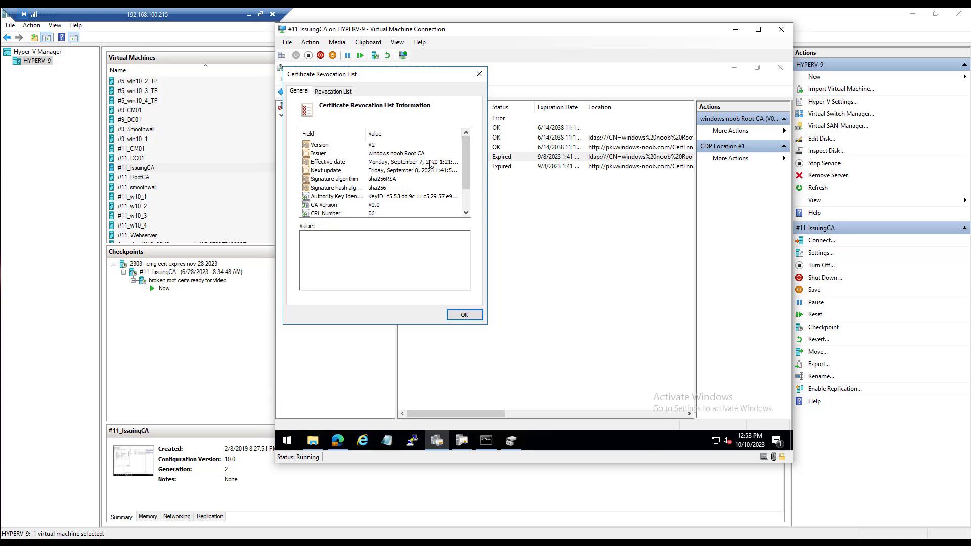
left_click(431, 163)
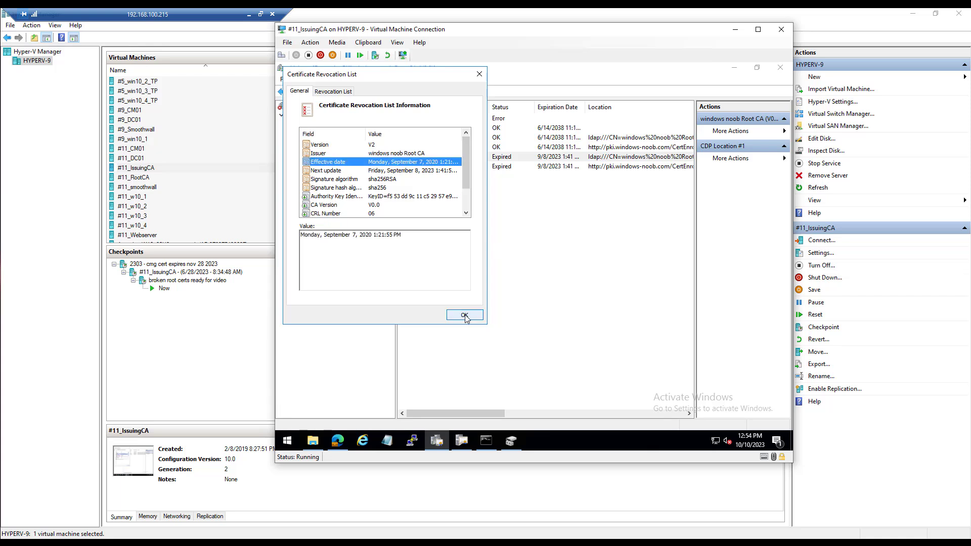
left_click(465, 317)
Refresh pkiview so CDP Location #1 shows OK, then select CDP Location #2
right_click(441, 161)
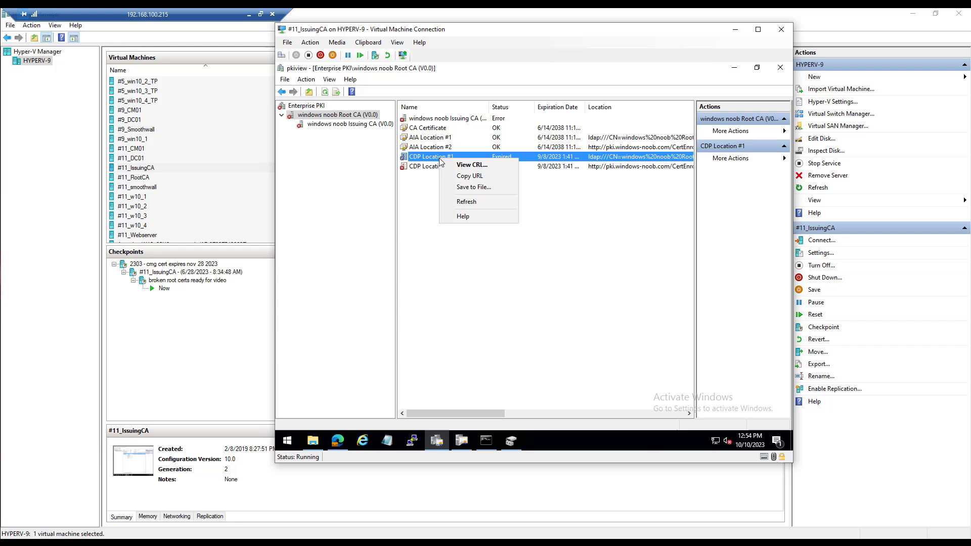
left_click(325, 94)
left_click(326, 93)
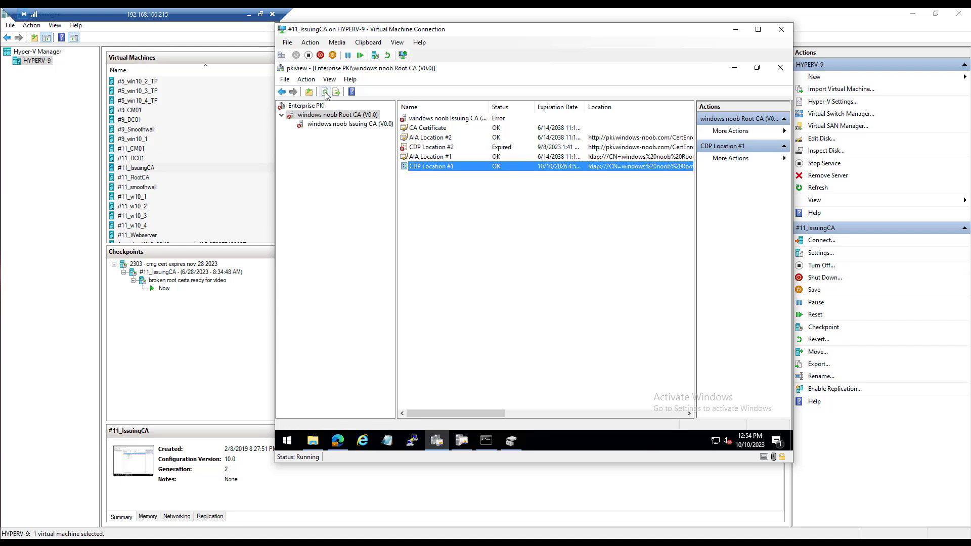
left_click(471, 157)
left_click(465, 146)
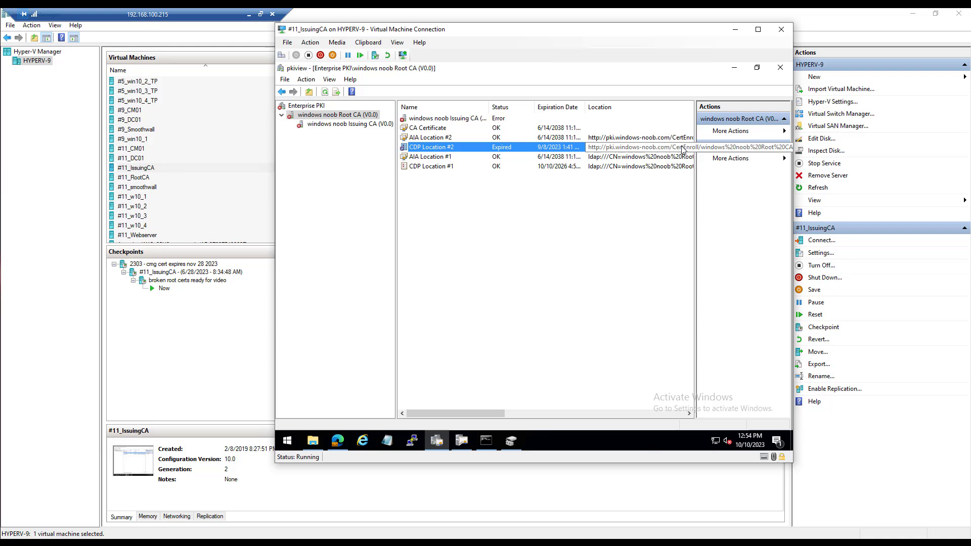
Copy windows noob Root CA.crl over the old one in \\webserver.windowsnoob.lab.local\CertEnroll
left_click(313, 448)
left_click(485, 202)
right_click(484, 203)
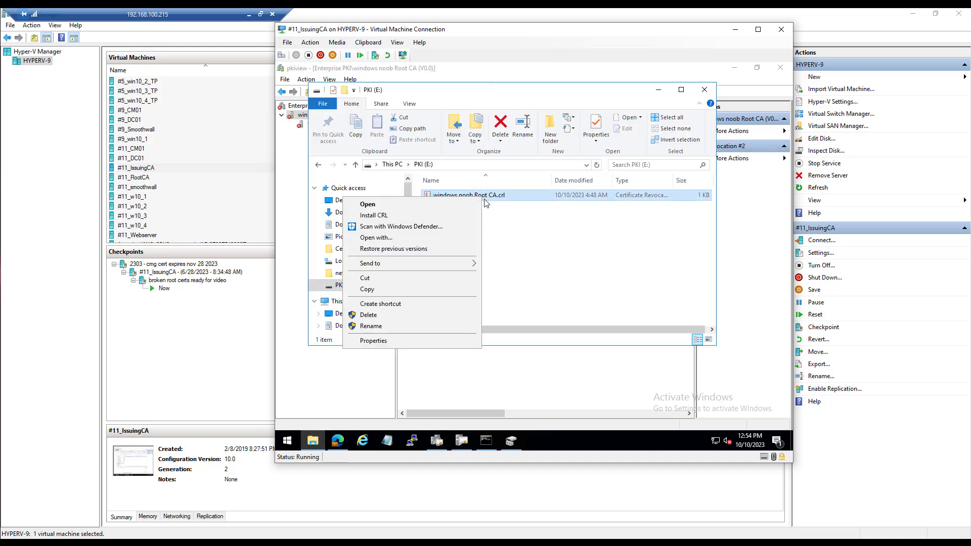
left_click(375, 289)
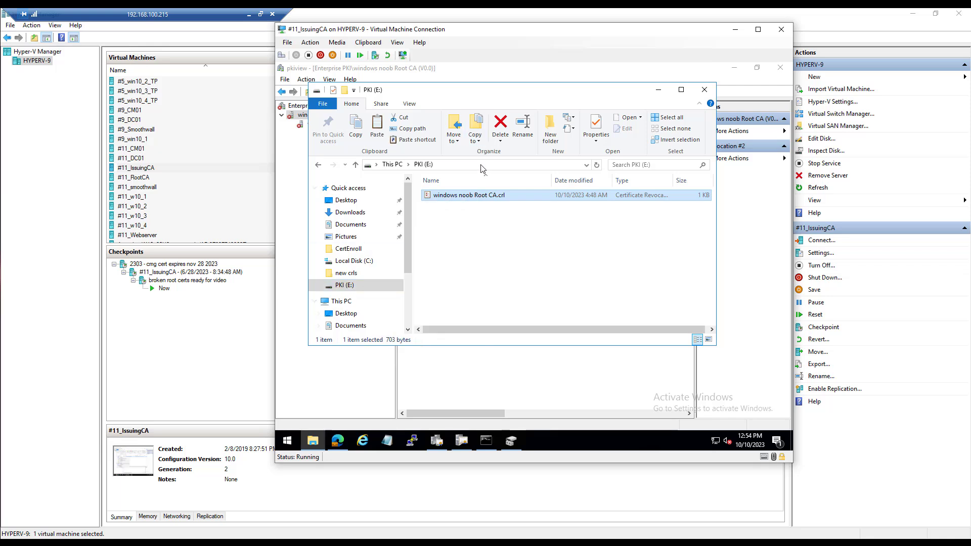
left_click(483, 167)
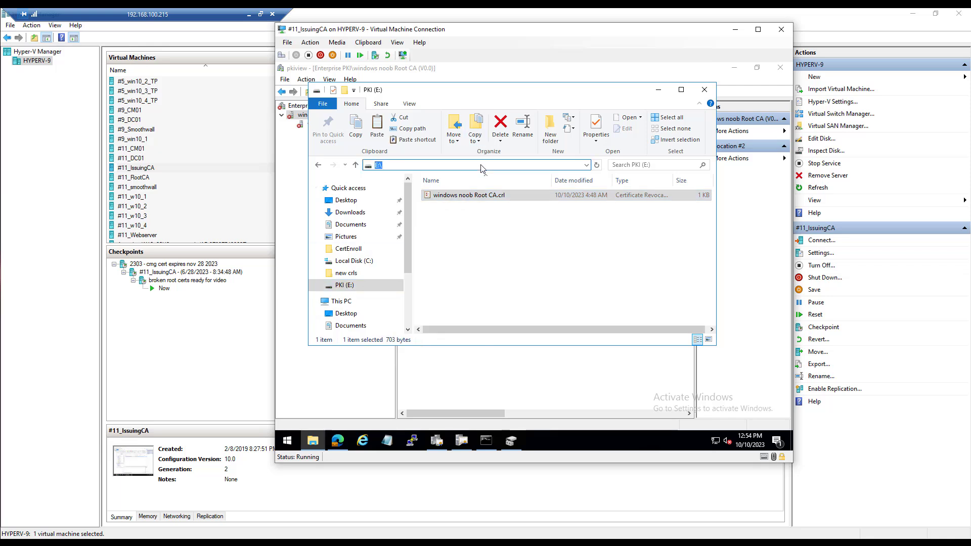
type("\\\\web")
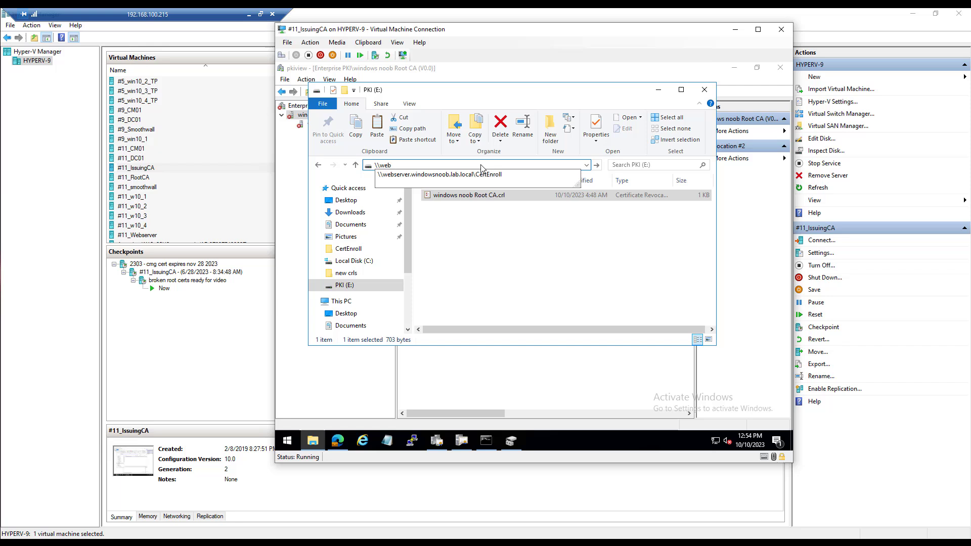
key("Down")
key("Return")
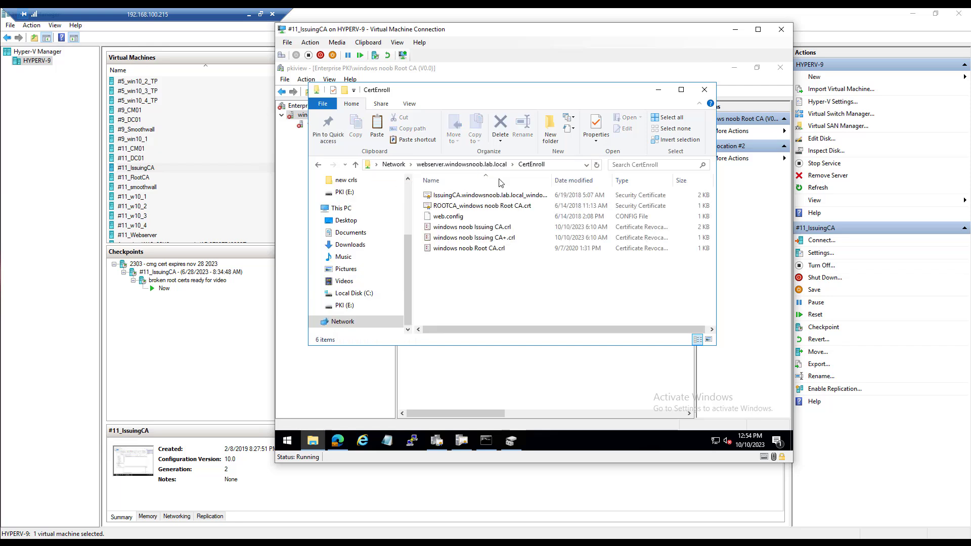
left_click(471, 298)
key("ctrl+v")
left_click(438, 180)
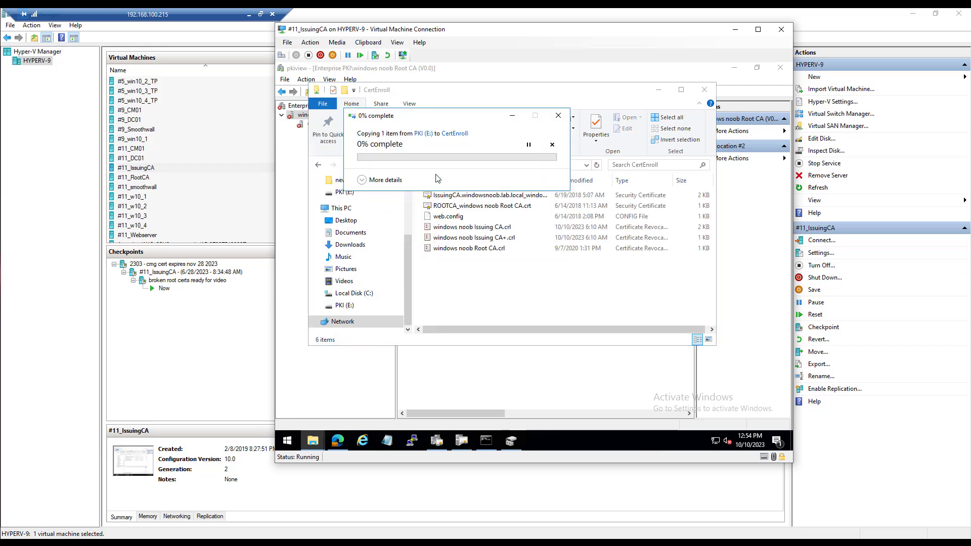
Refresh pkiview and inspect the Issuing CA's locations, including the OCSP Location #1 error
left_click(658, 90)
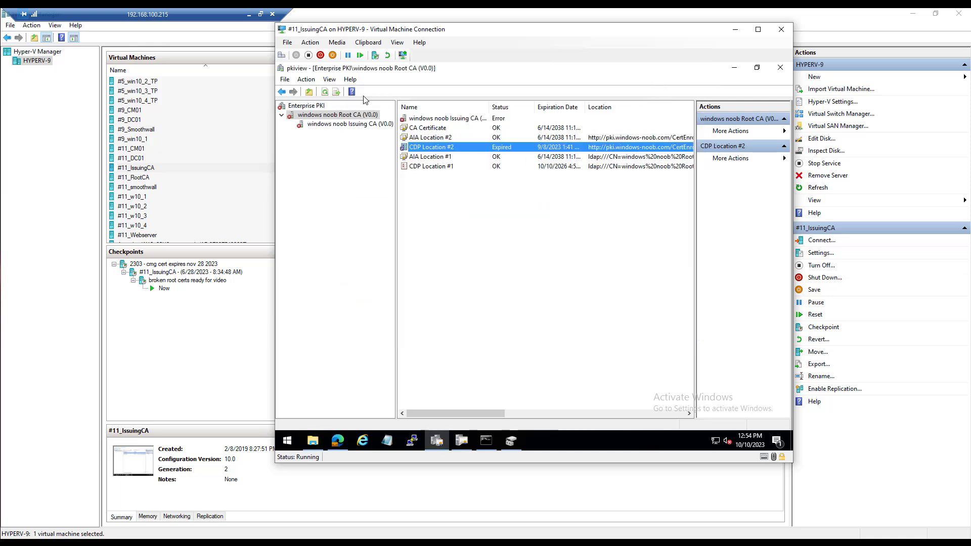
left_click(325, 92)
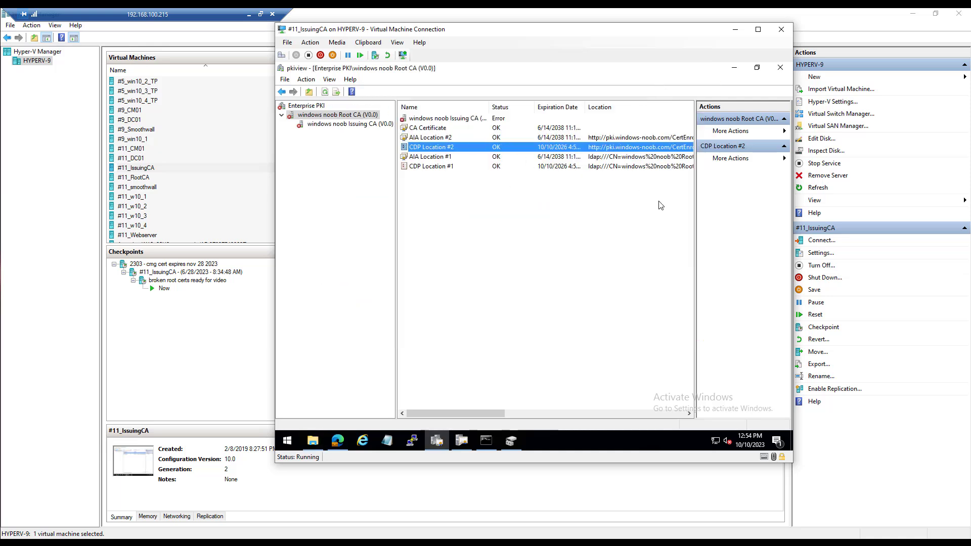
left_click(336, 124)
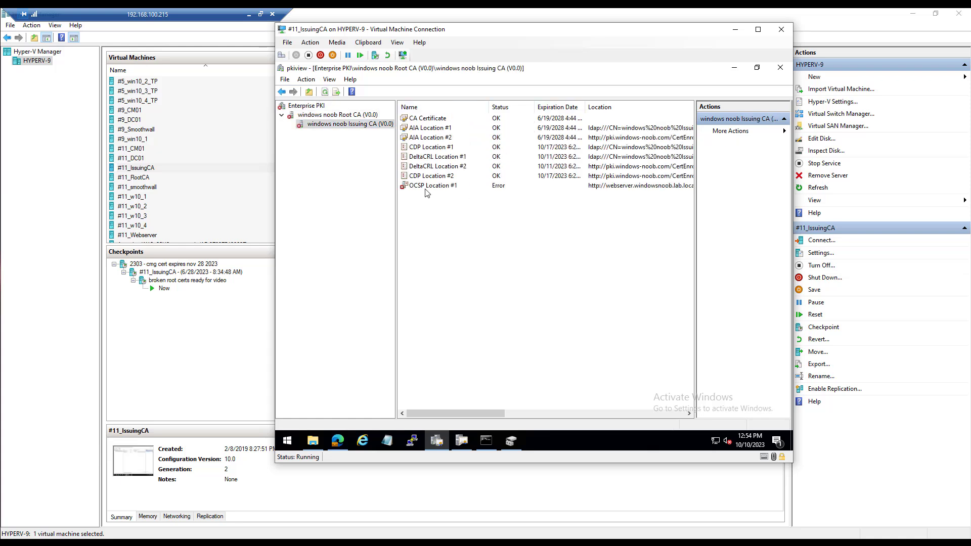
left_click(427, 186)
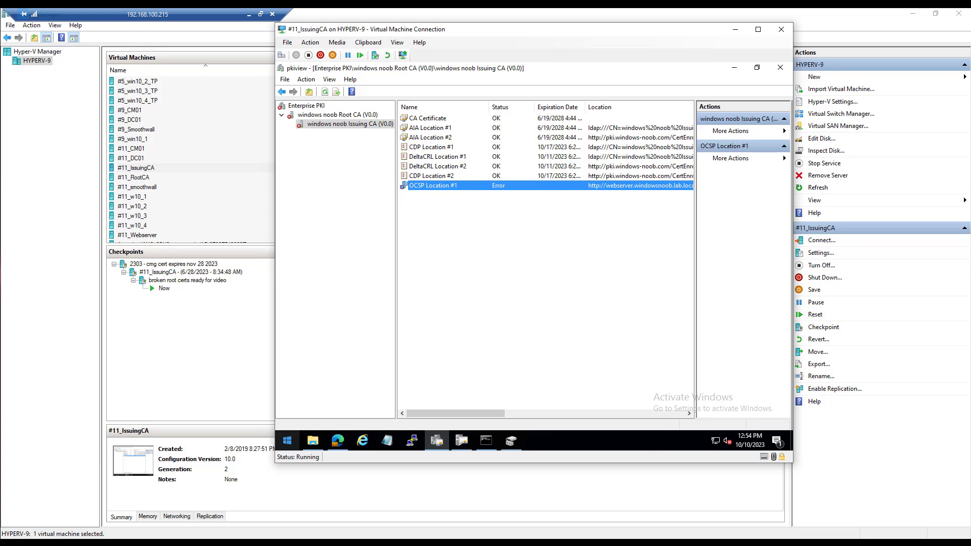
Connect to the #11_Webserver VM and sign in as Administrator with the account password
left_click(142, 186)
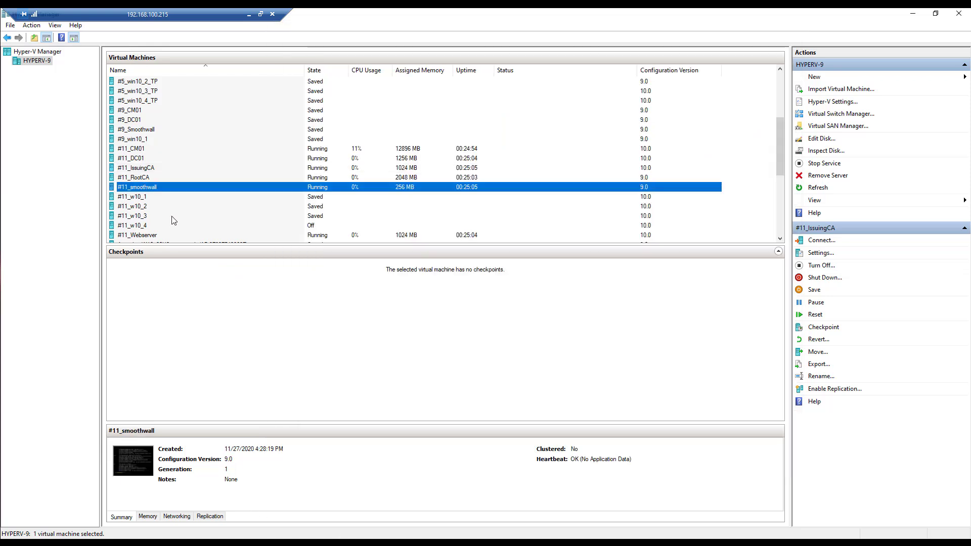
double_click(208, 235)
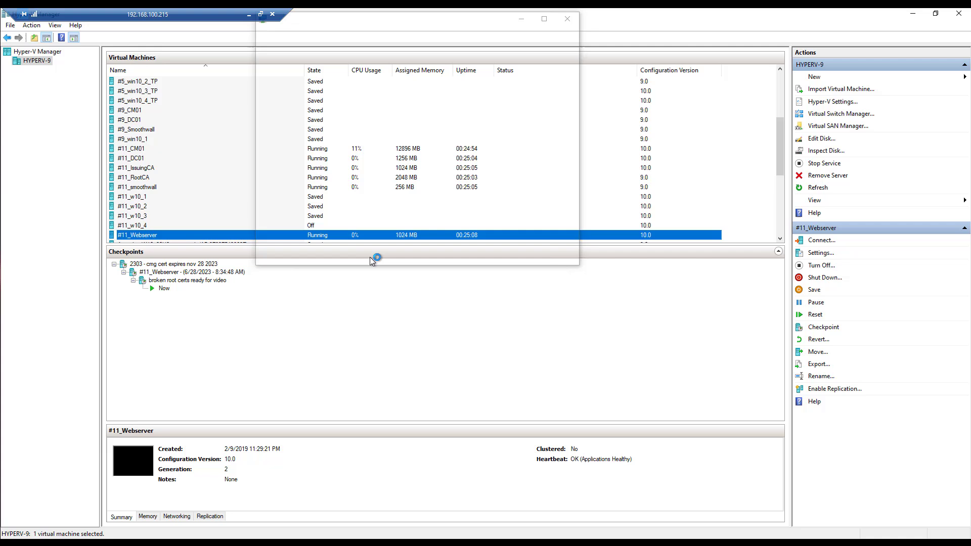
left_click(510, 88)
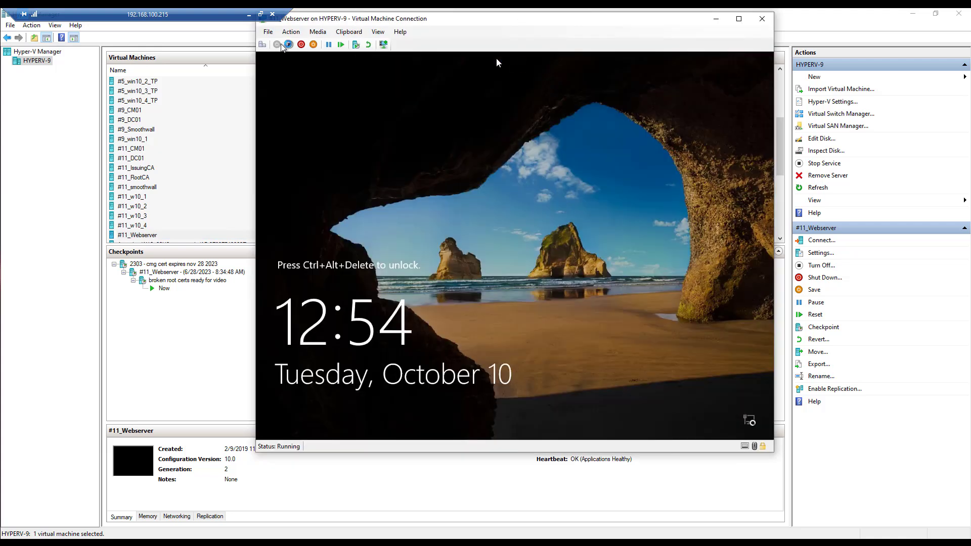
left_click(283, 45)
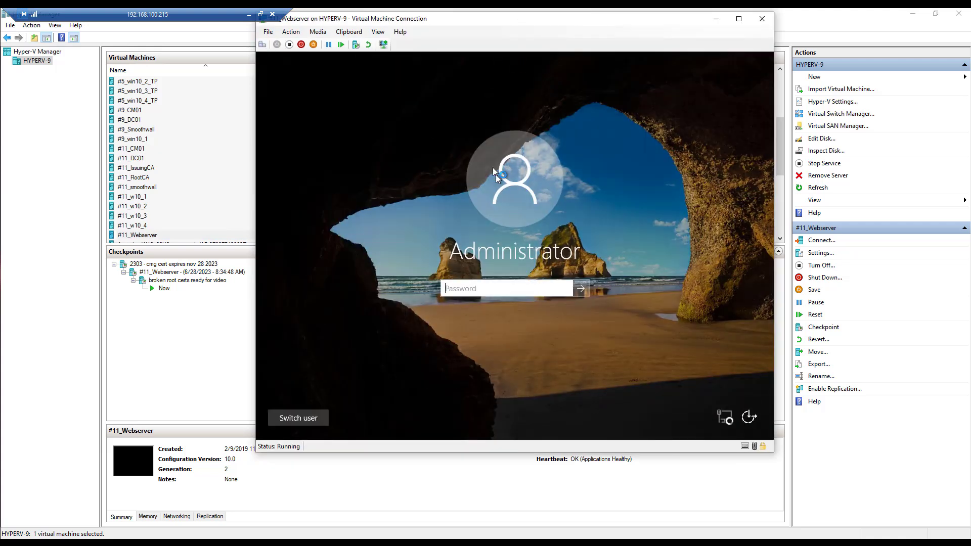
left_click(440, 293)
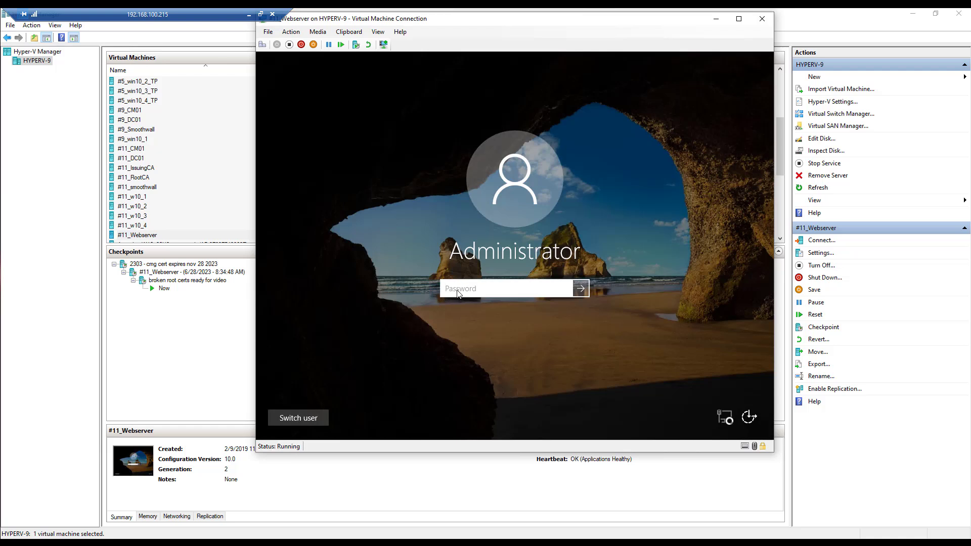
type("P")
key("Return")
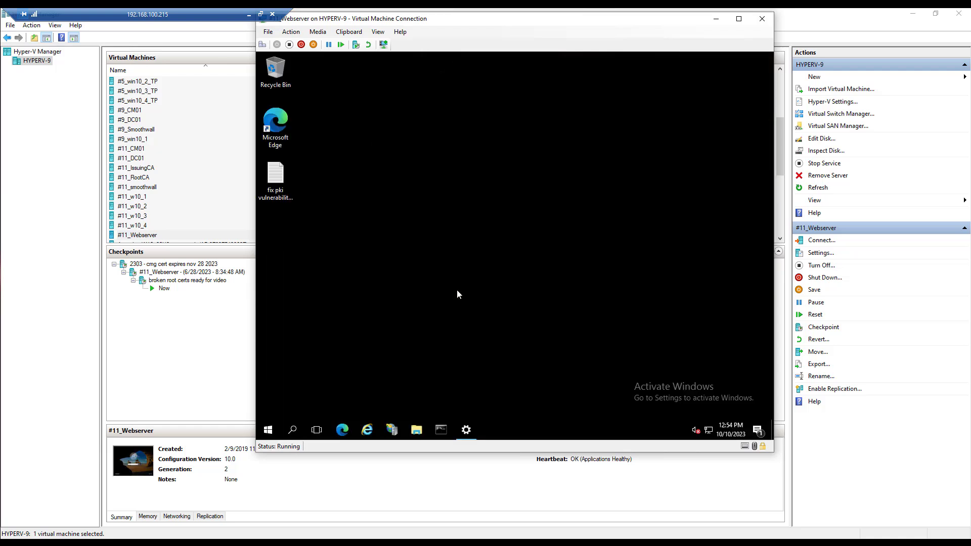
Restart the web server, accepting the default restart reason
left_click(268, 432)
left_click(268, 408)
left_click(304, 364)
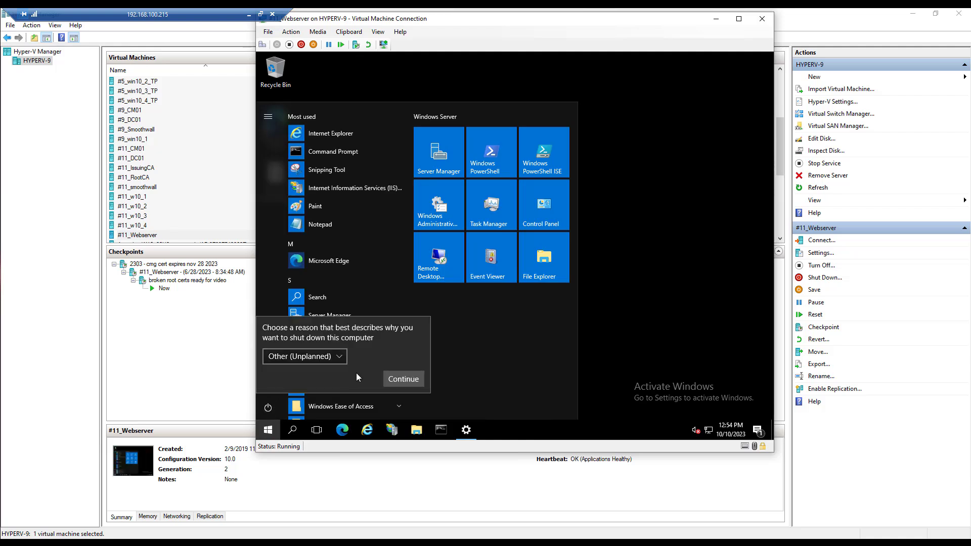
left_click(414, 380)
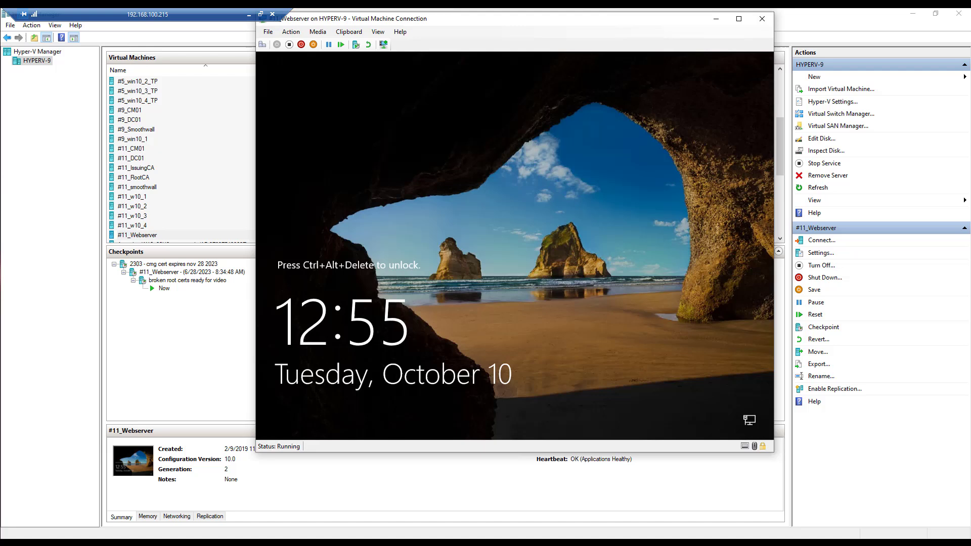
Return to pkiview on the IssuingCA VM and review the Issuing CA's locations, sorted by Location and Name
left_click(347, 542)
left_click(309, 494)
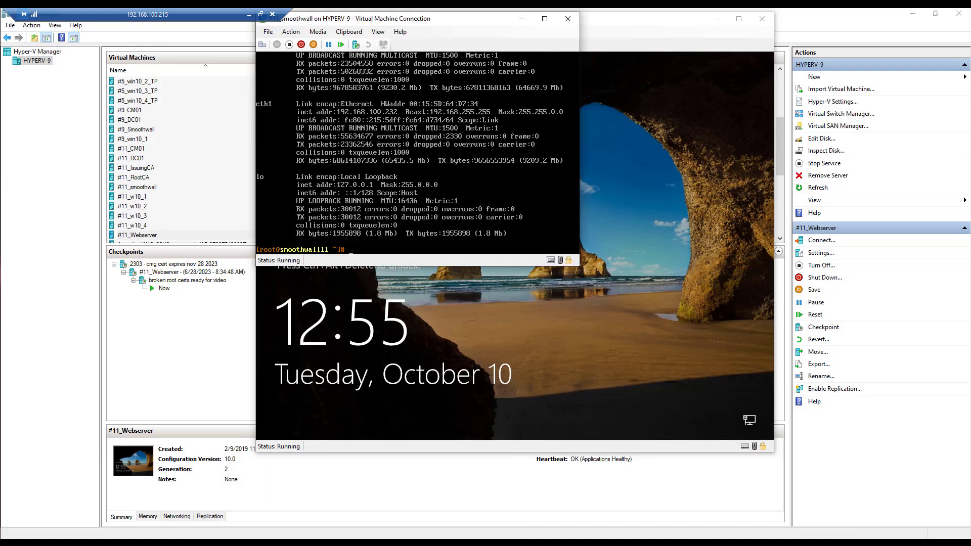
left_click(264, 514)
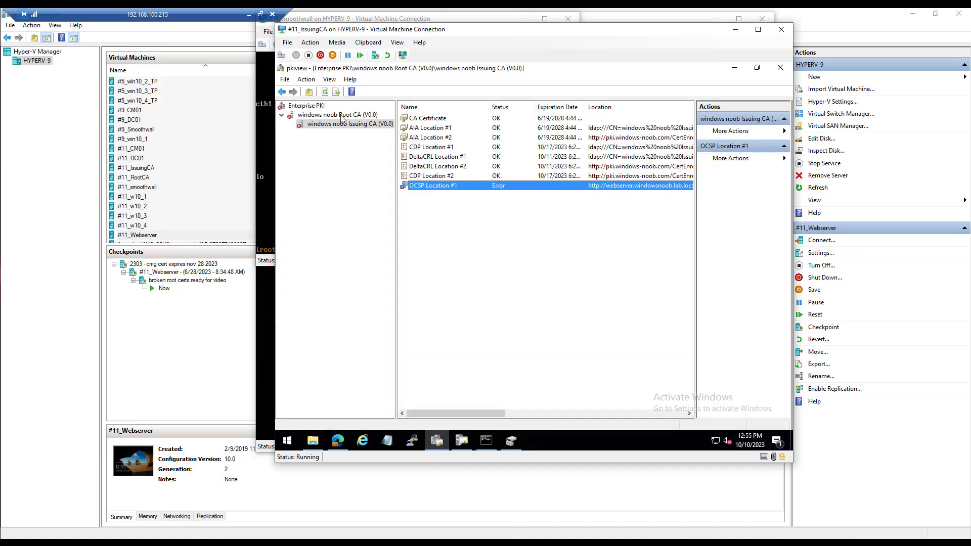
left_click(306, 106)
double_click(307, 116)
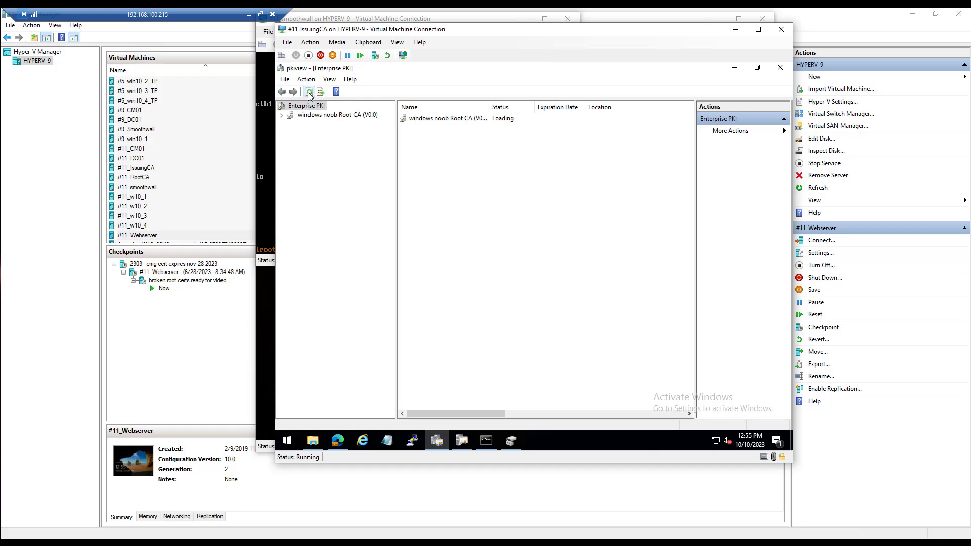
left_click(350, 124)
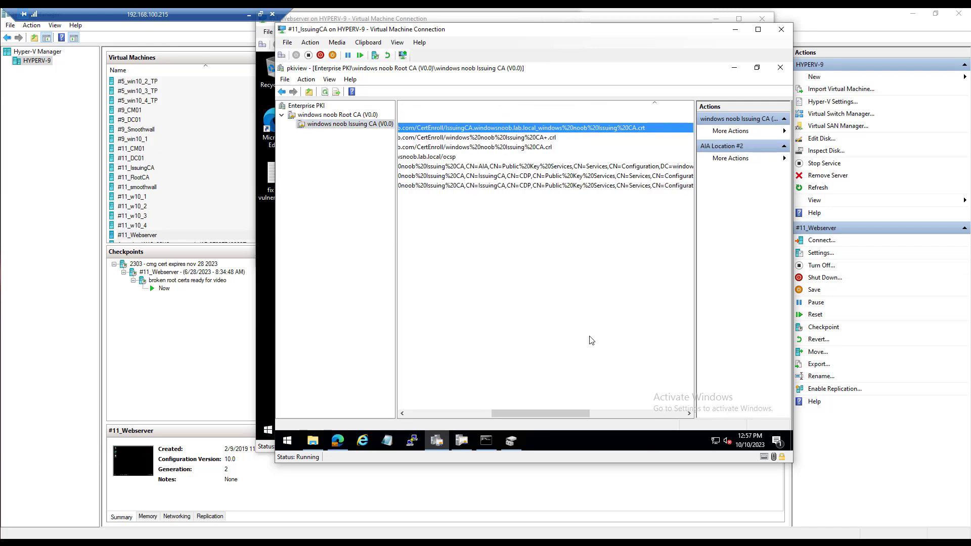
left_click_drag(547, 412, 461, 417)
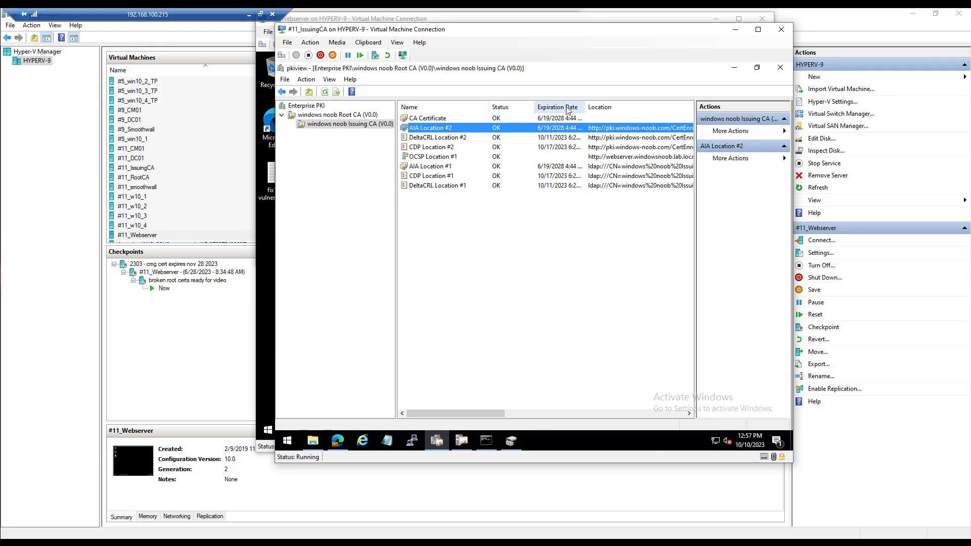
left_click(615, 107)
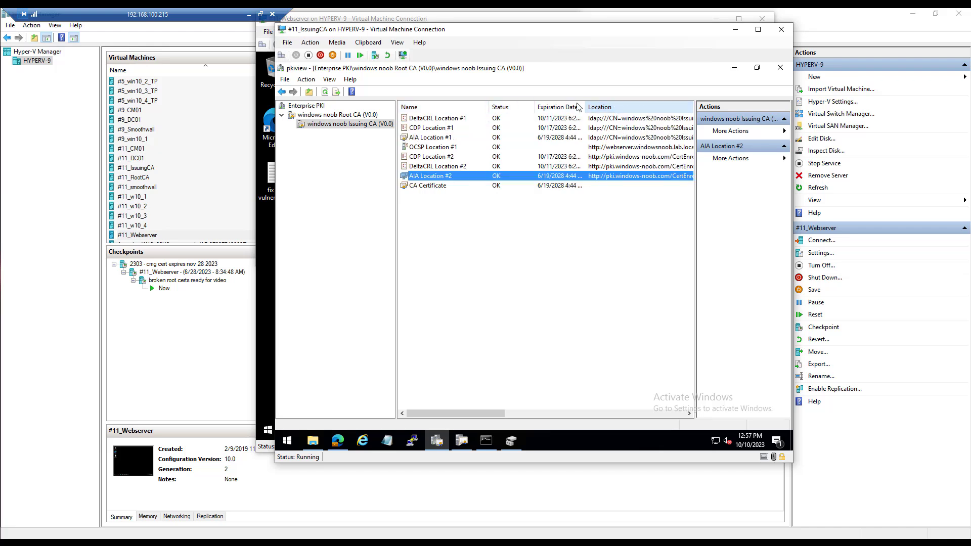
left_click(475, 109)
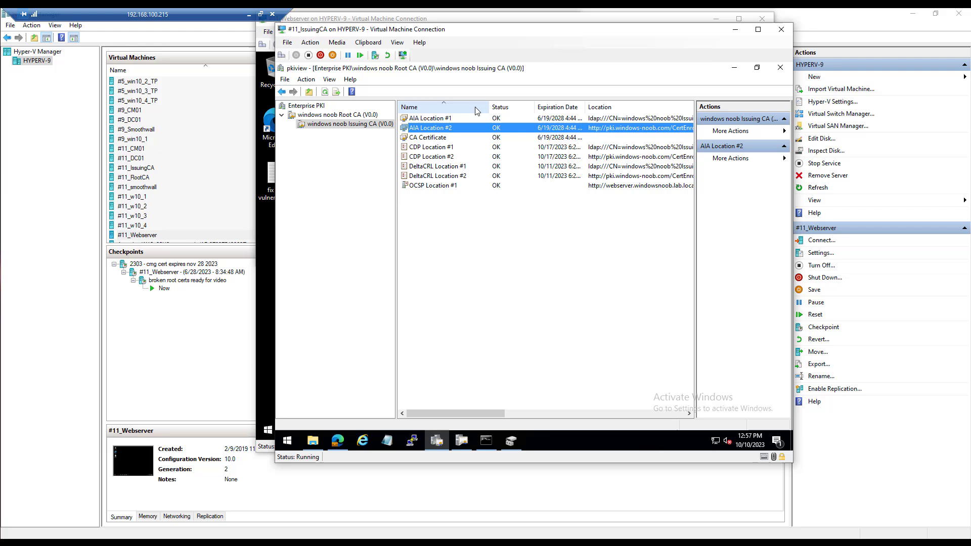
Refresh the whole Enterprise PKI view and confirm the Issuing CA's locations, including OCSP Location #1, report OK
left_click(355, 116)
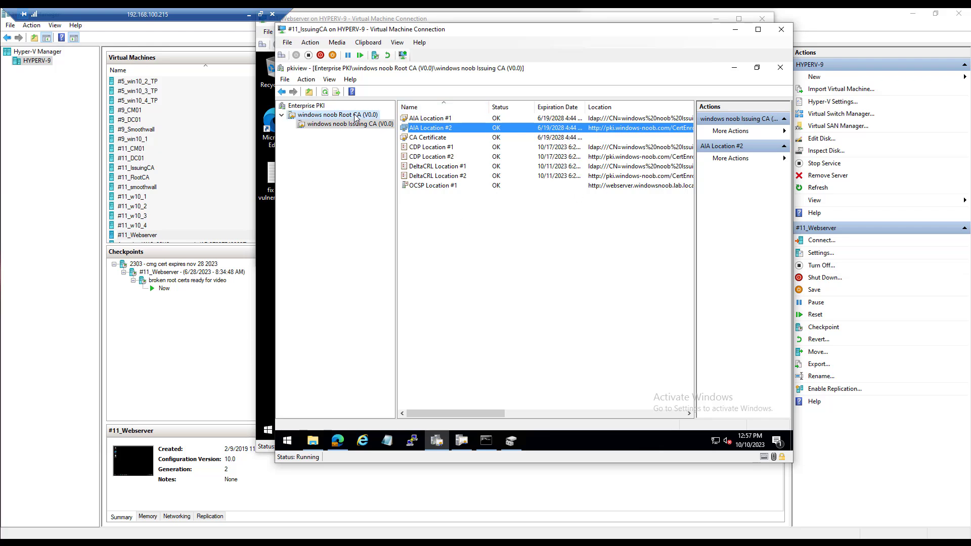
left_click(311, 107)
left_click(309, 92)
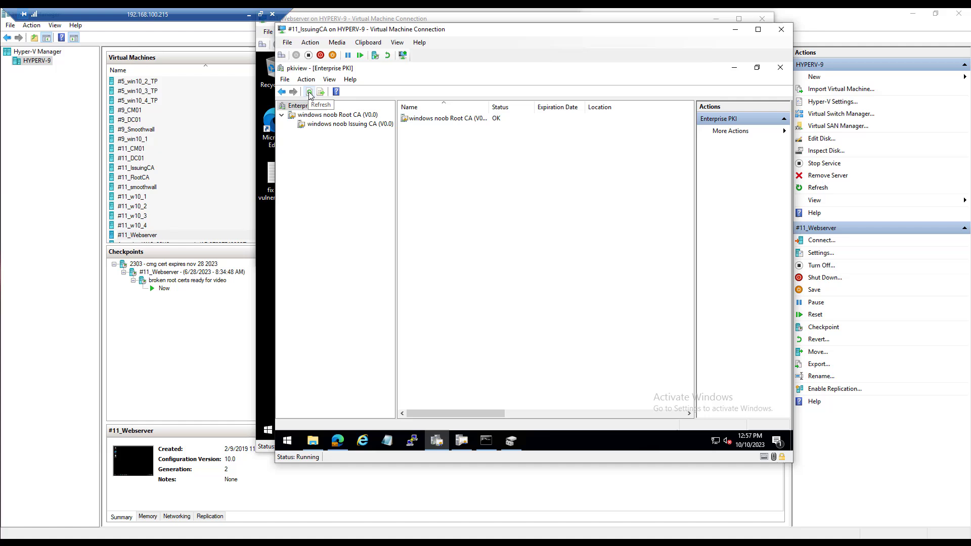
left_click(348, 126)
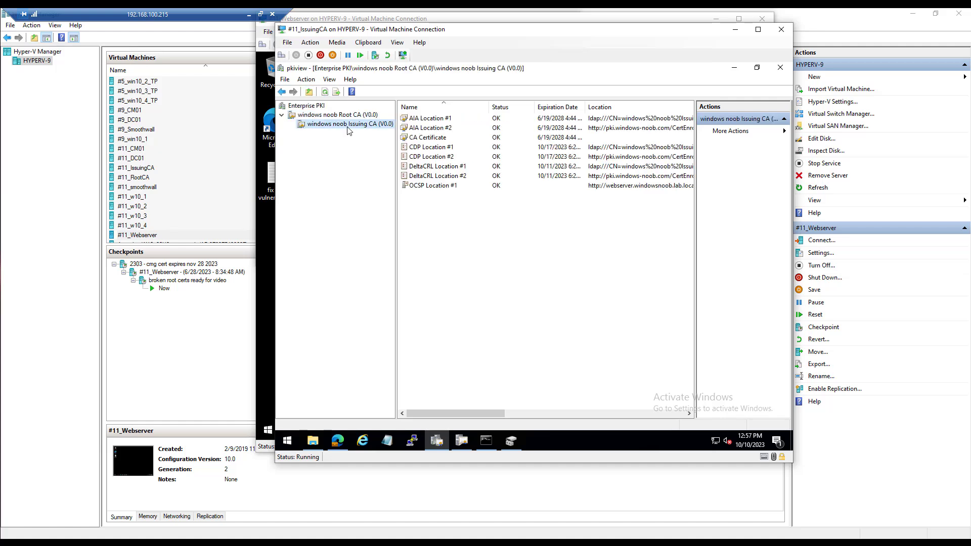
left_click(325, 92)
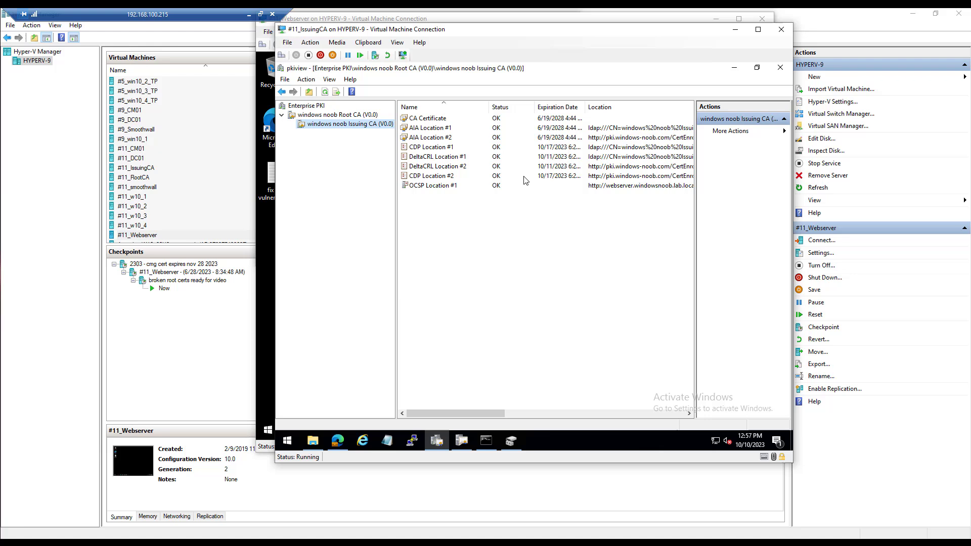
mouse_move(454, 412)
left_mouse_down()
mouse_move(518, 417)
mouse_move(444, 415)
left_mouse_up()
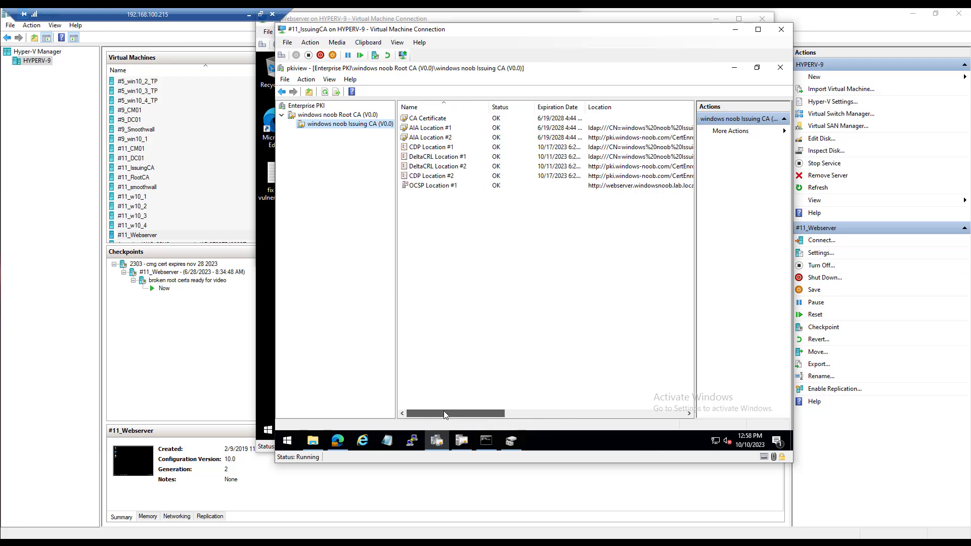